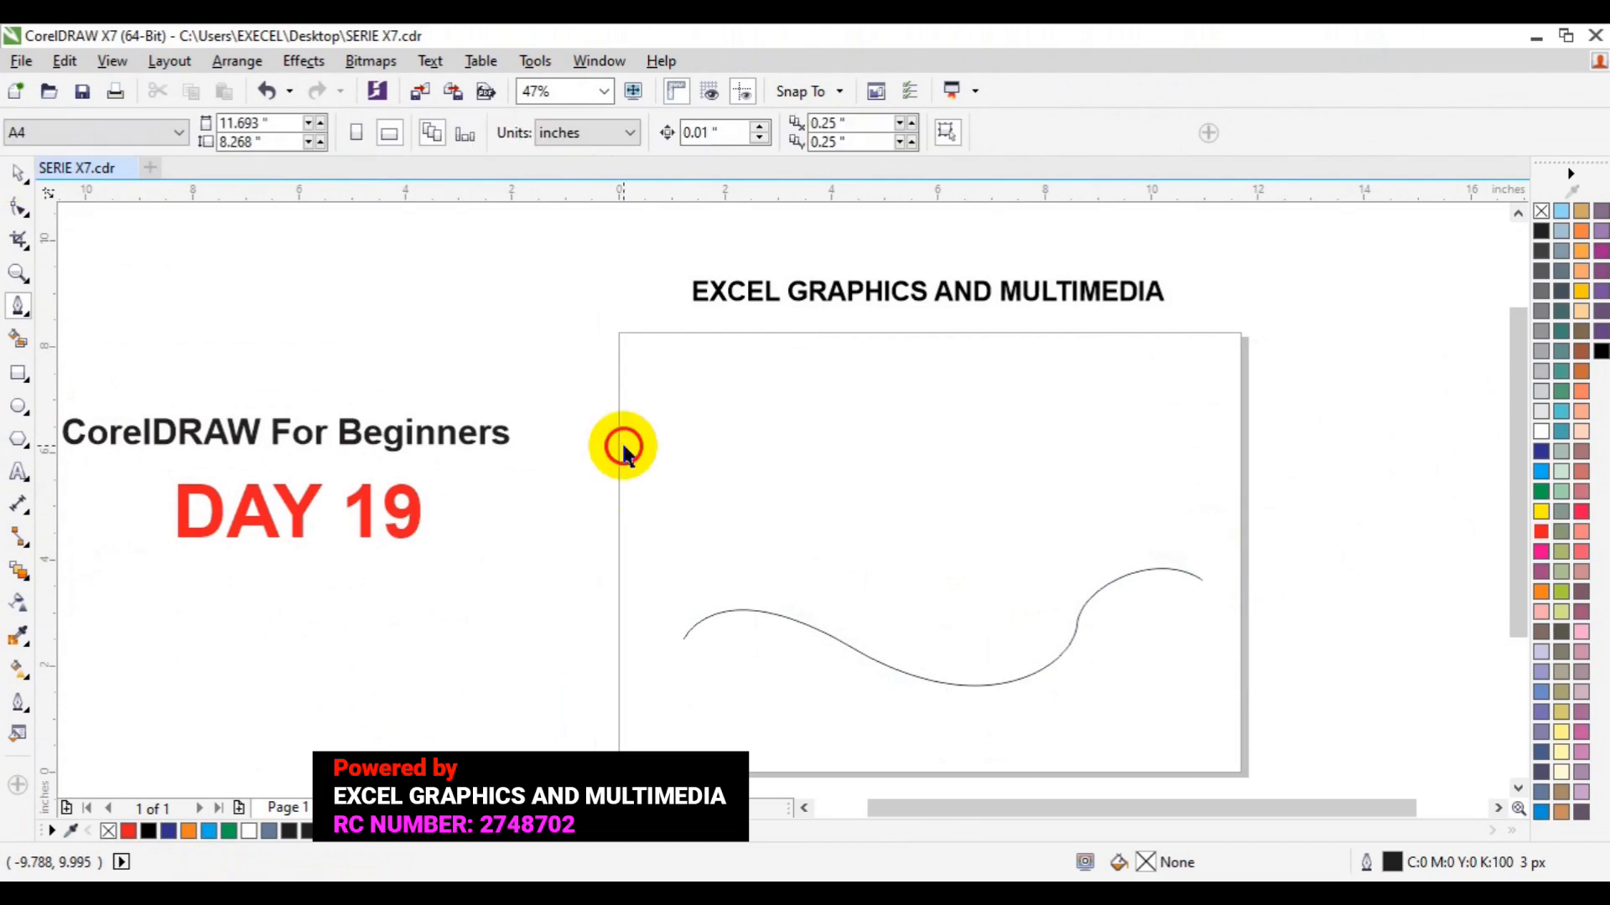
Step: Duplicate the wavy curve and rotate the copy clockwise by about 21 degrees so it crosses the original
left_click(908, 662)
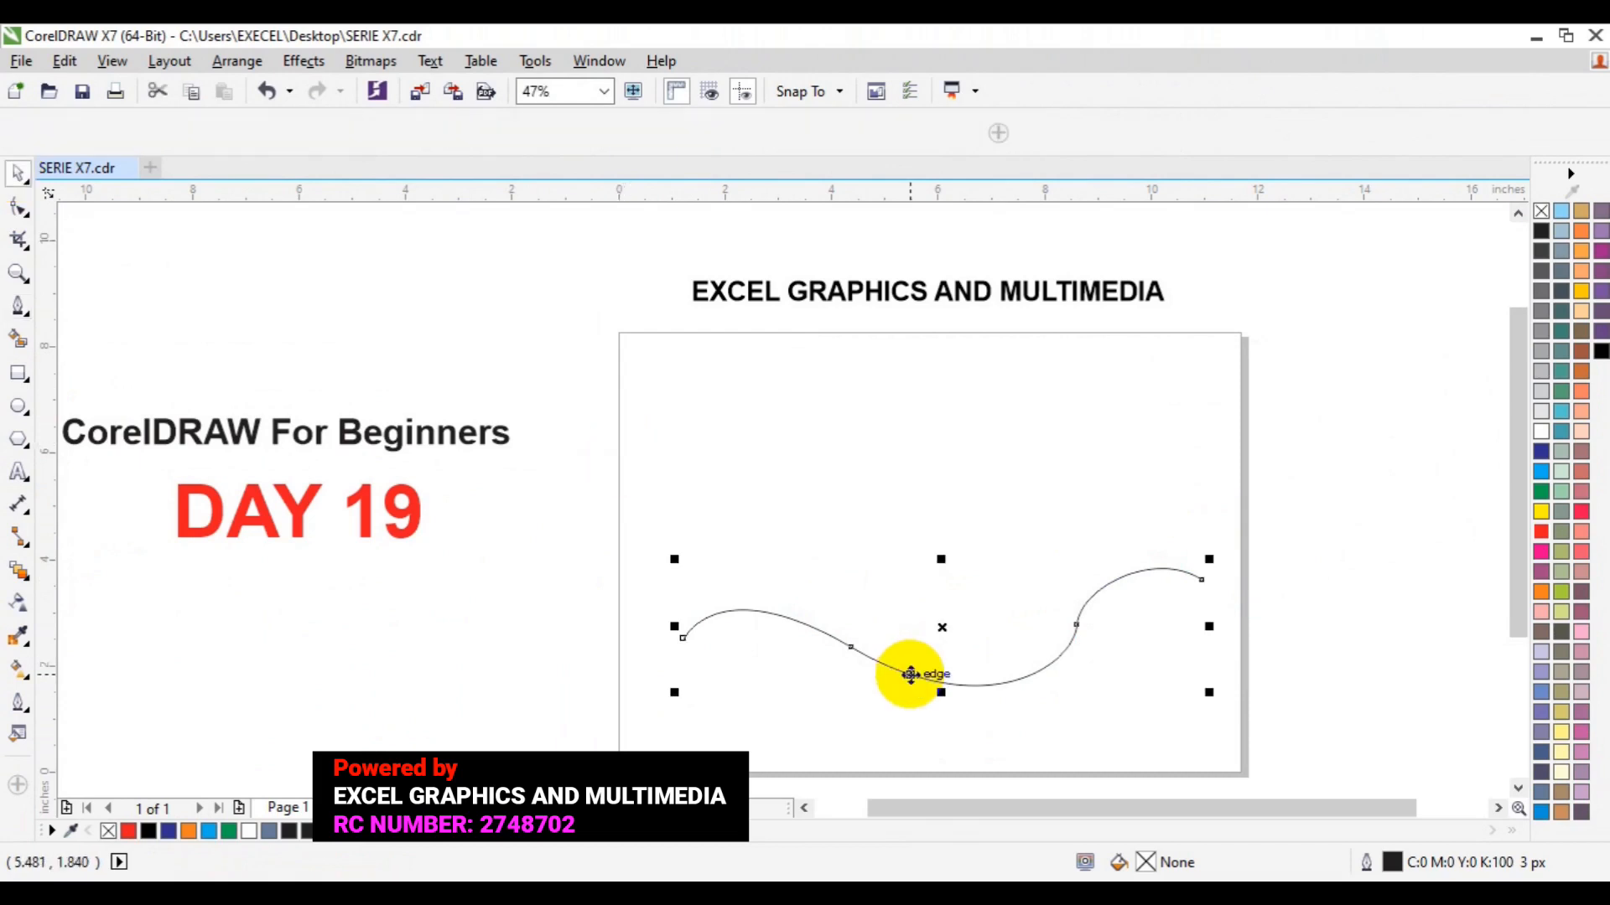
key("ctrl+d")
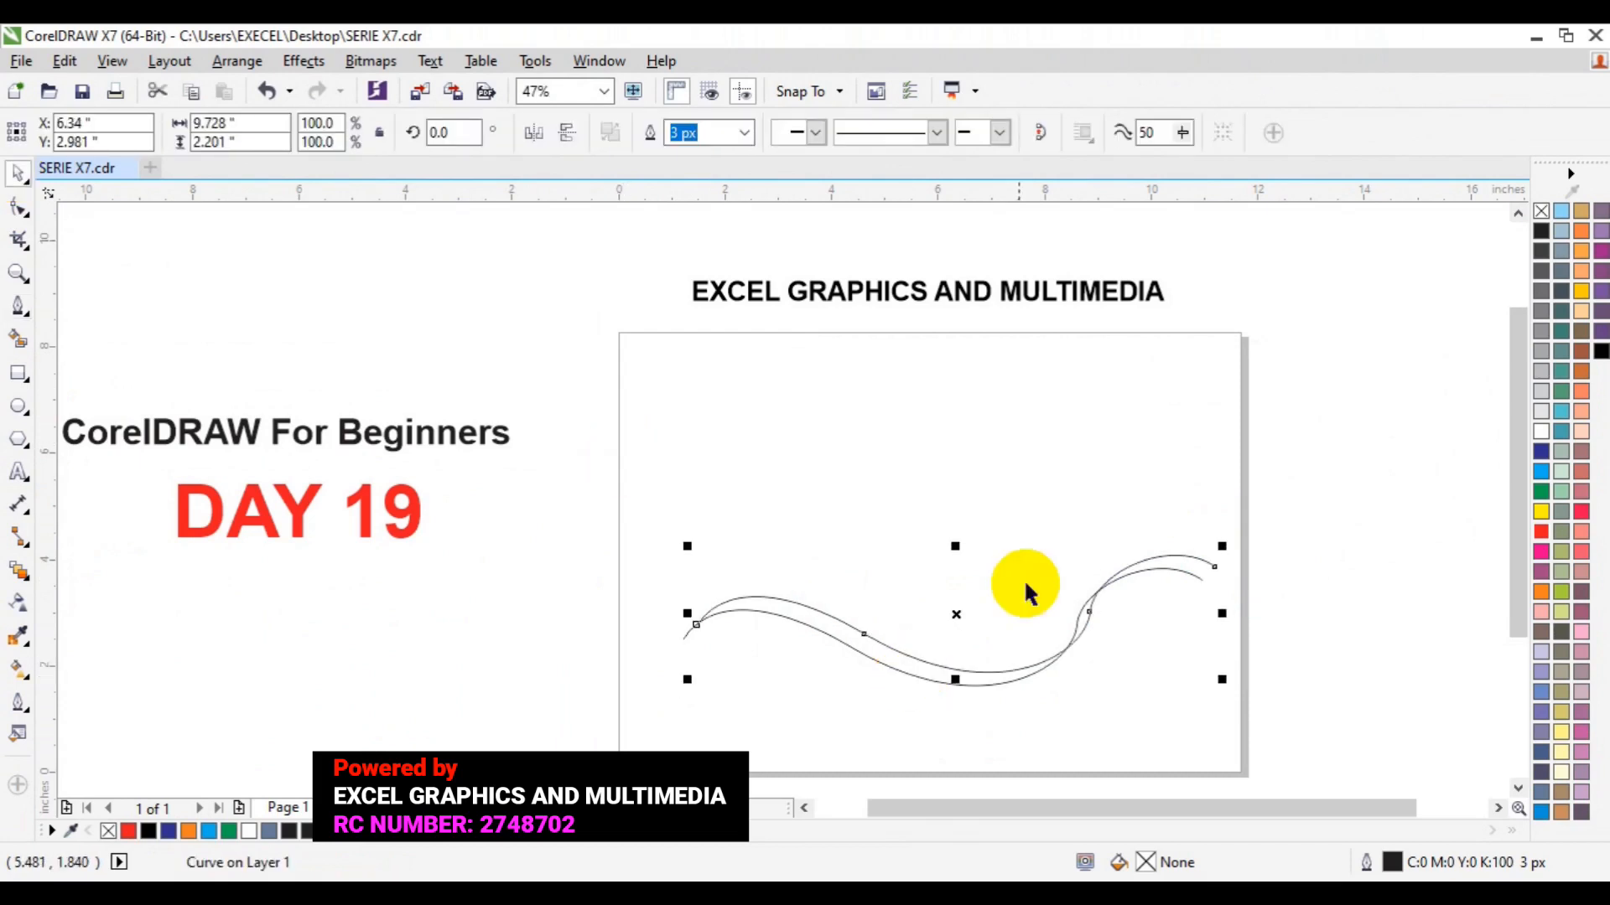
left_click(956, 617)
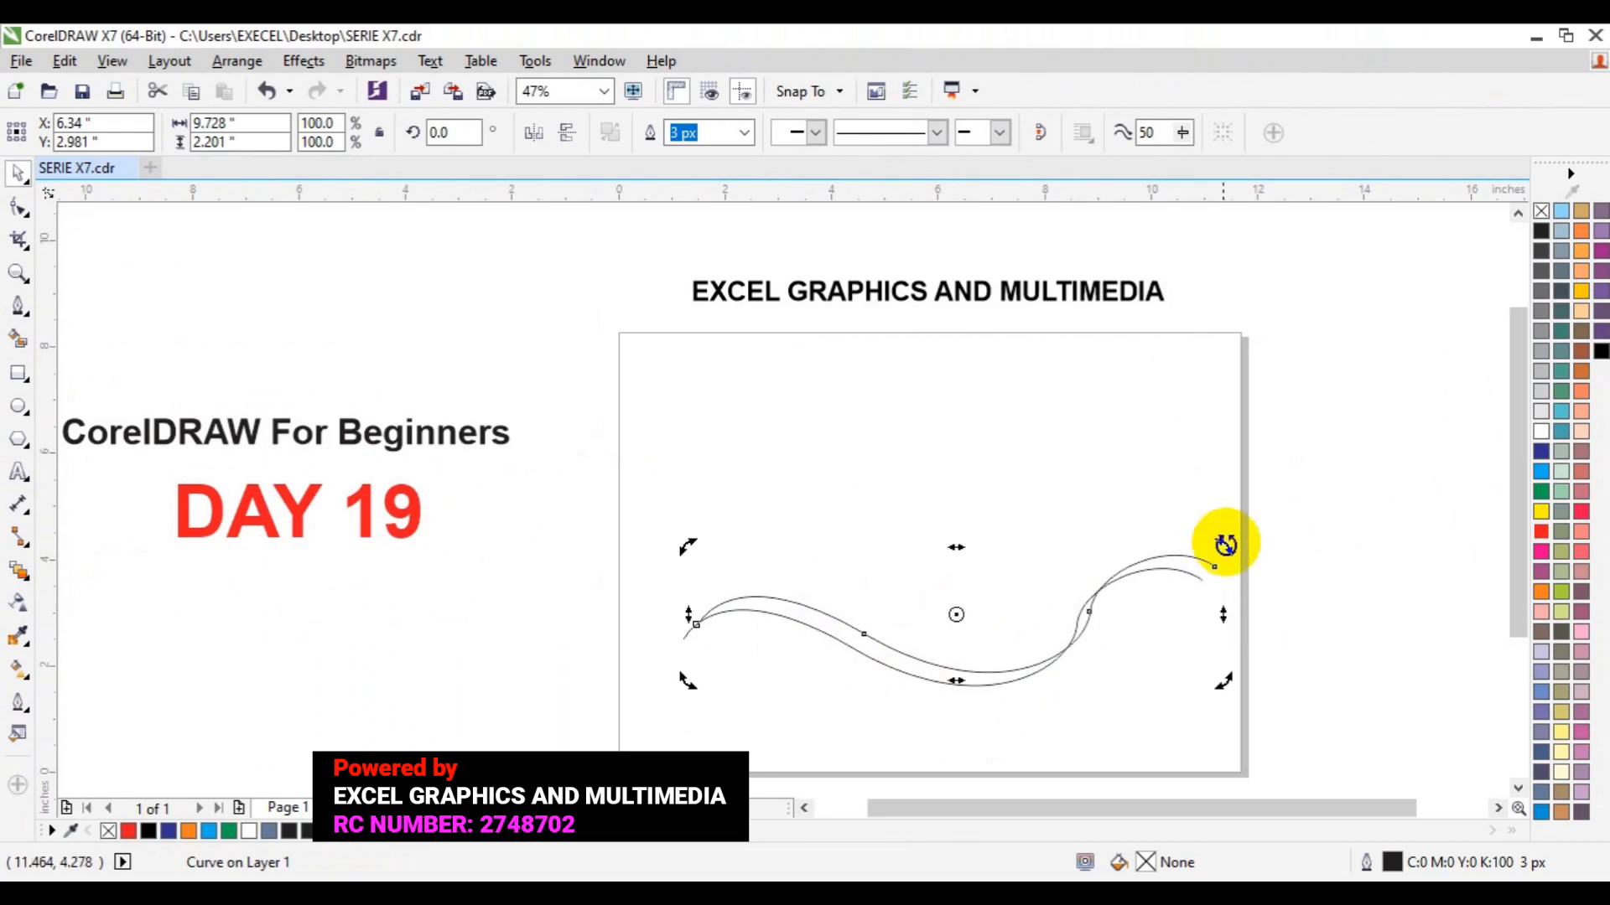
left_click_drag(1220, 541, 1240, 614)
left_click_drag(1225, 531, 1225, 575)
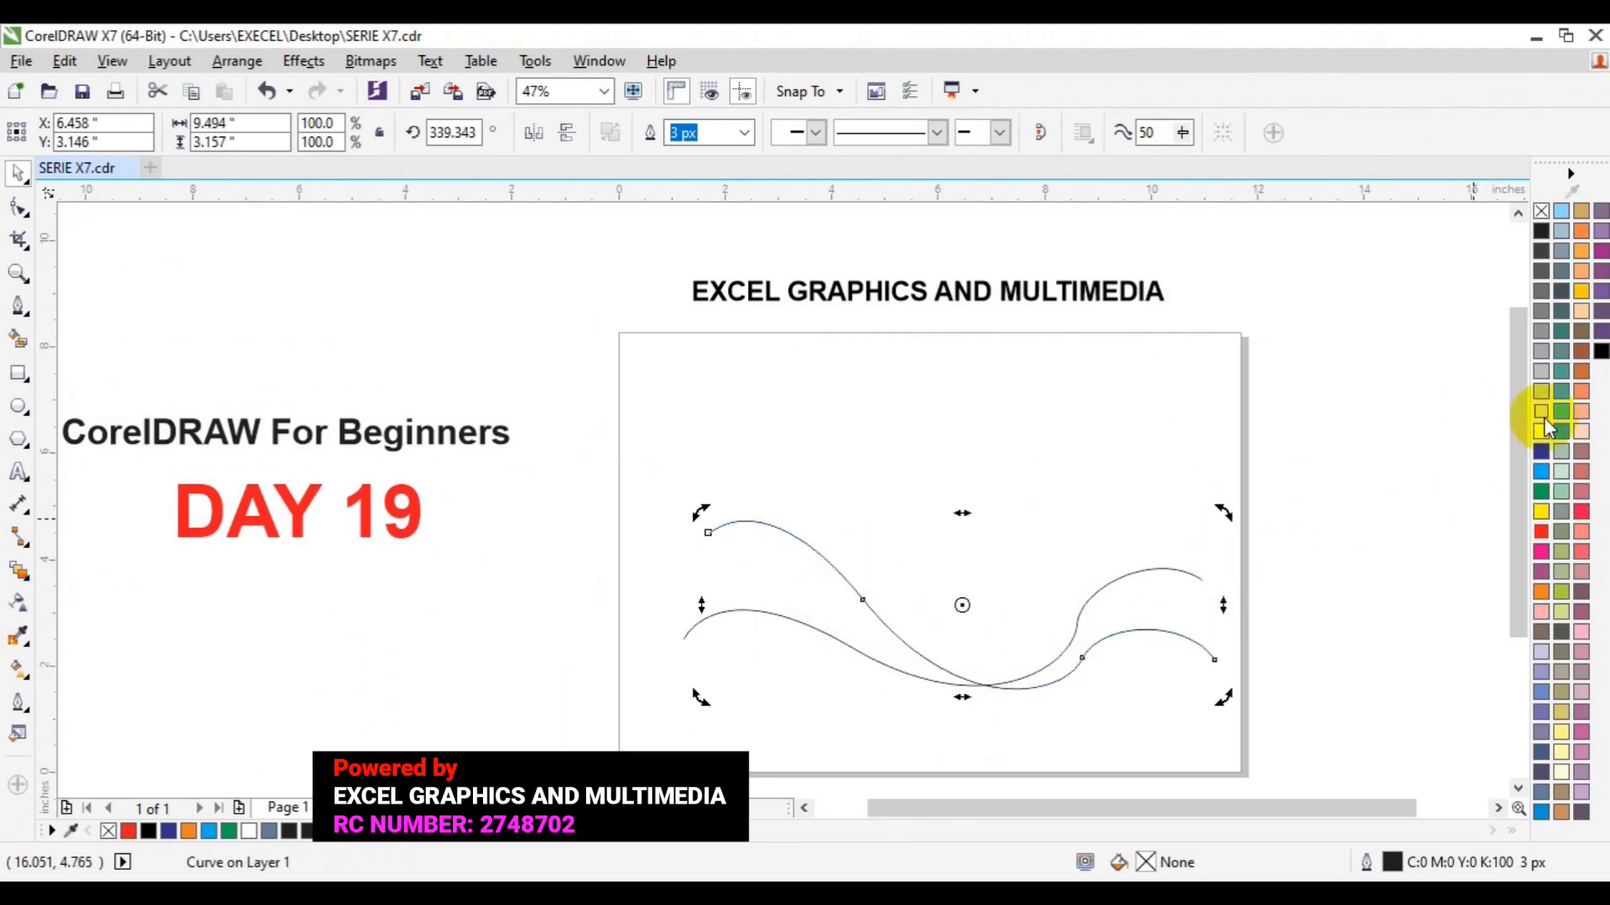
Step: Give the rotated copy a blue outline (C100 M100 Y0 K0) with a width of 8 px
right_click(1541, 451)
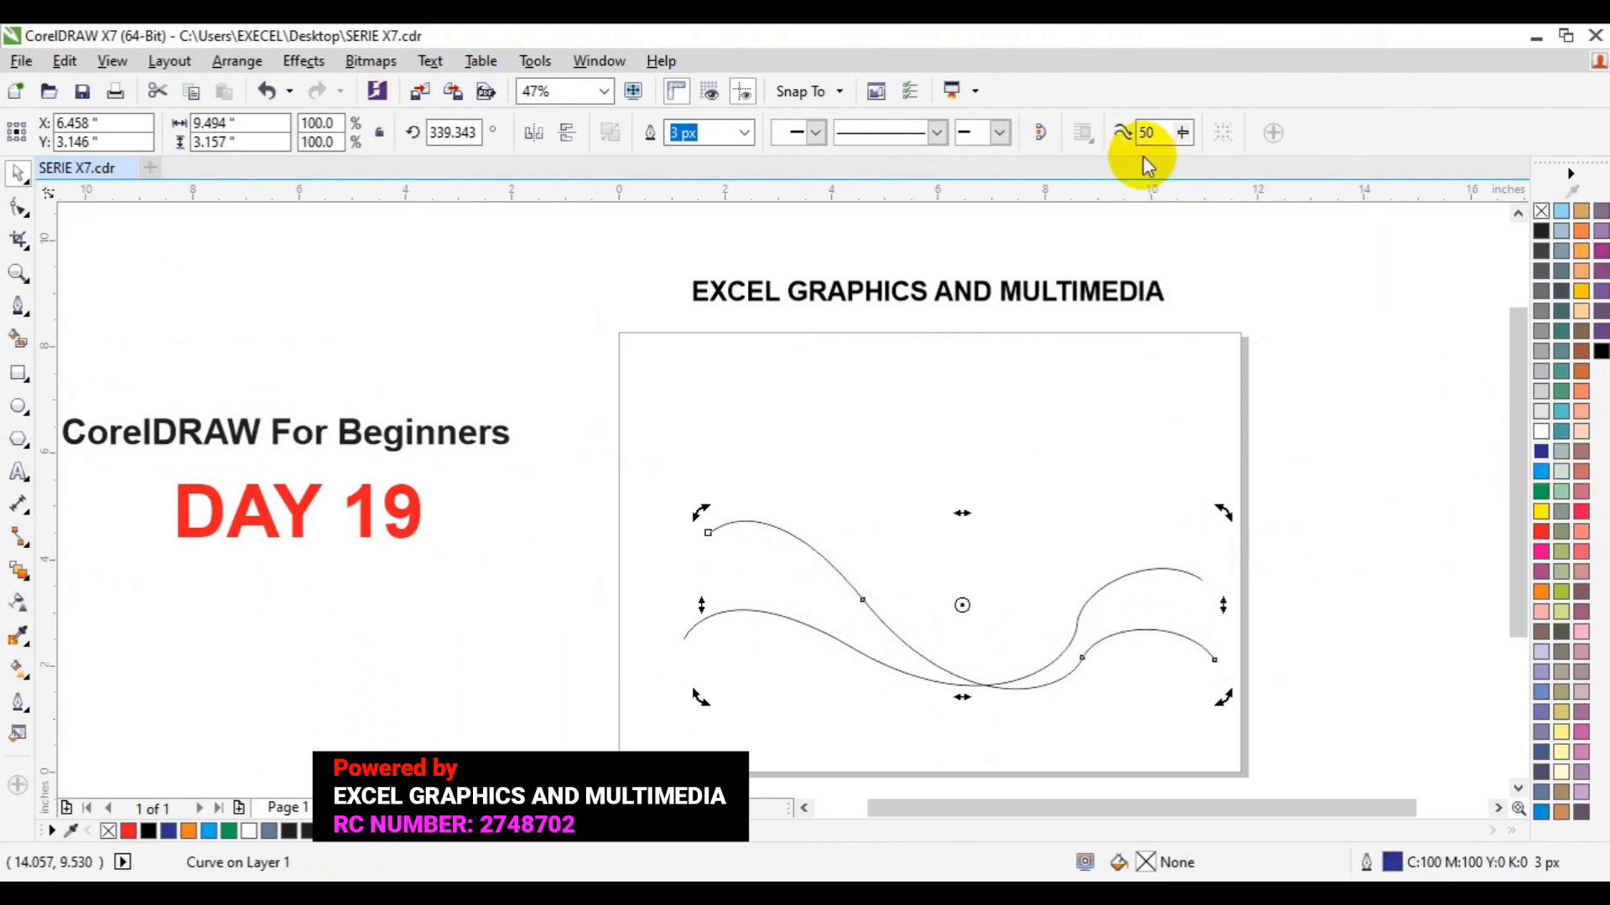
left_click(746, 134)
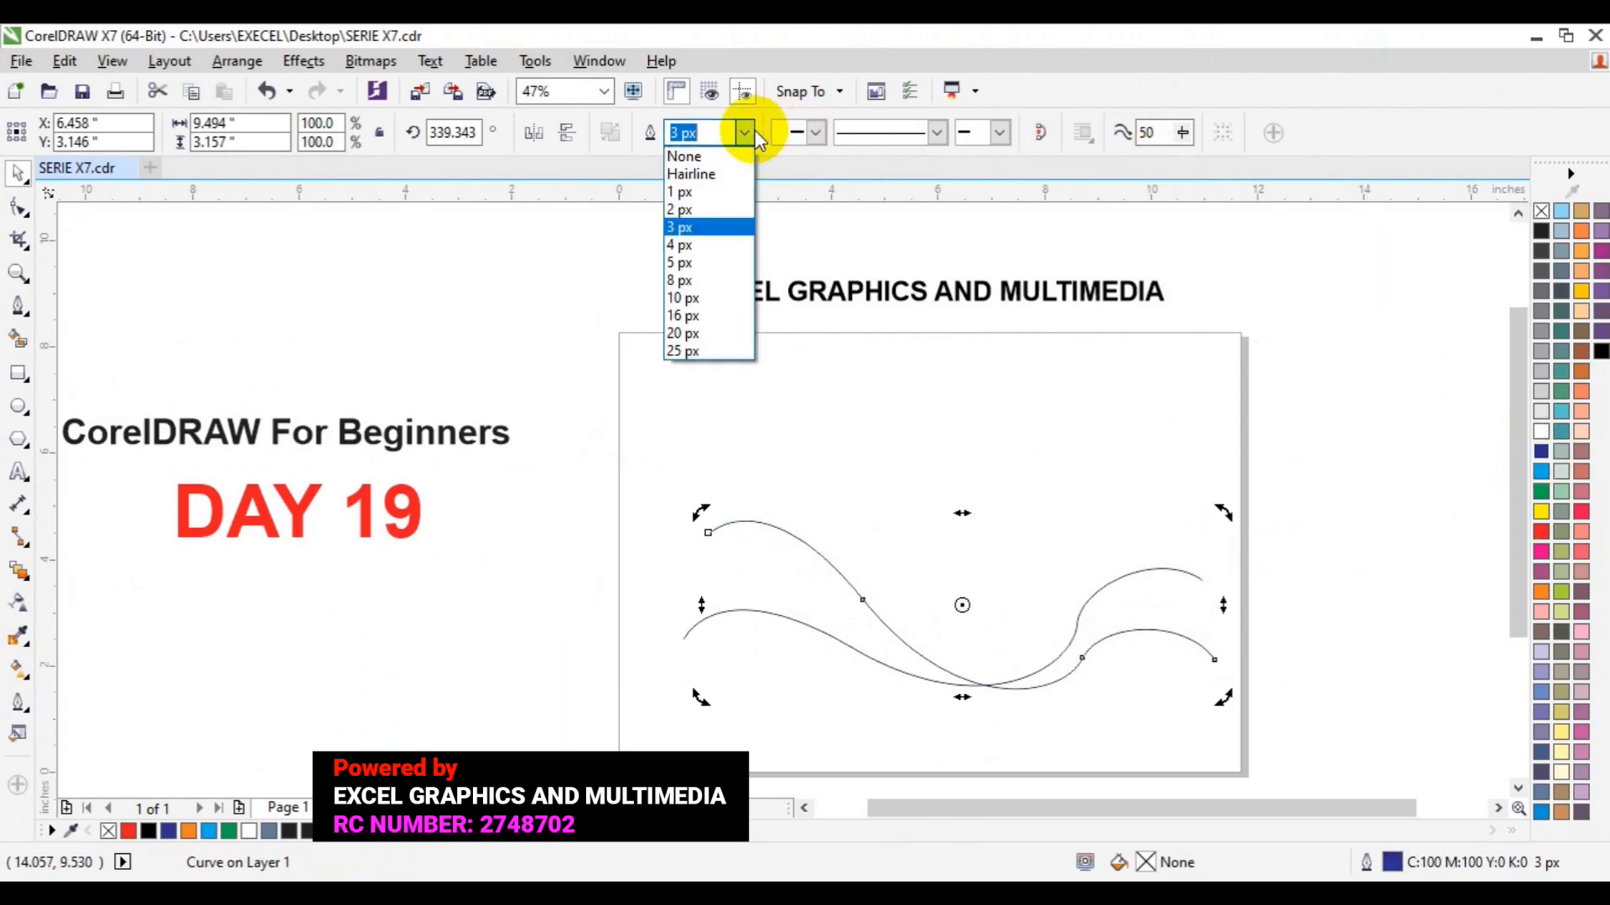
left_click(733, 284)
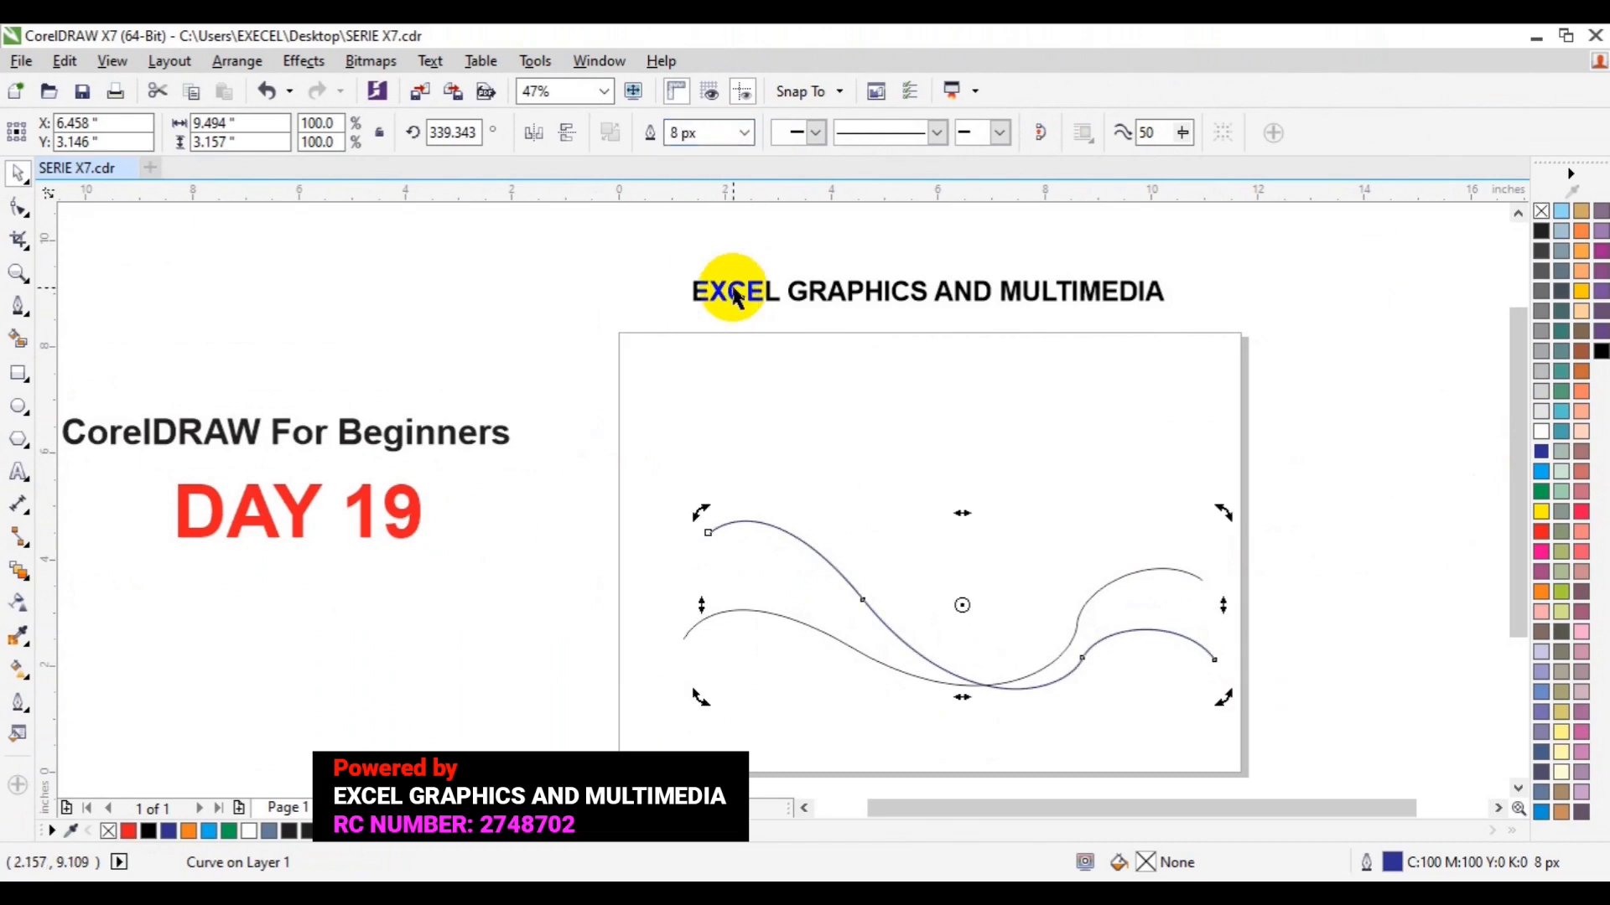
Step: Give the original wavy curve an orange outline (C0 M60 Y100 K0) with a width of 10 px
left_click(686, 637)
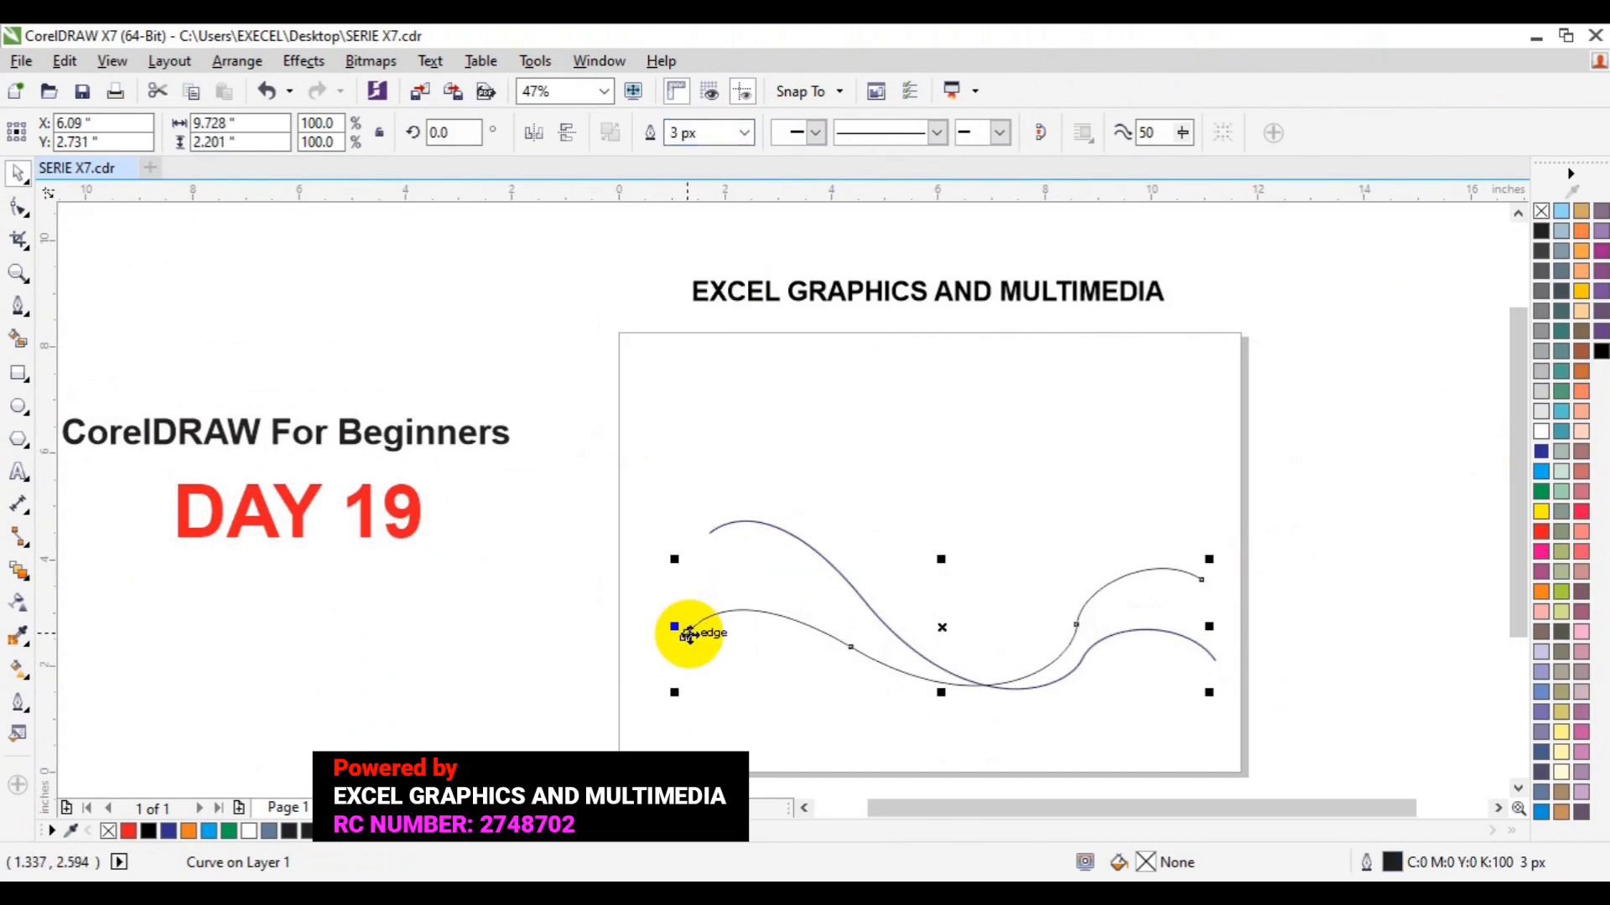
right_click(1542, 593)
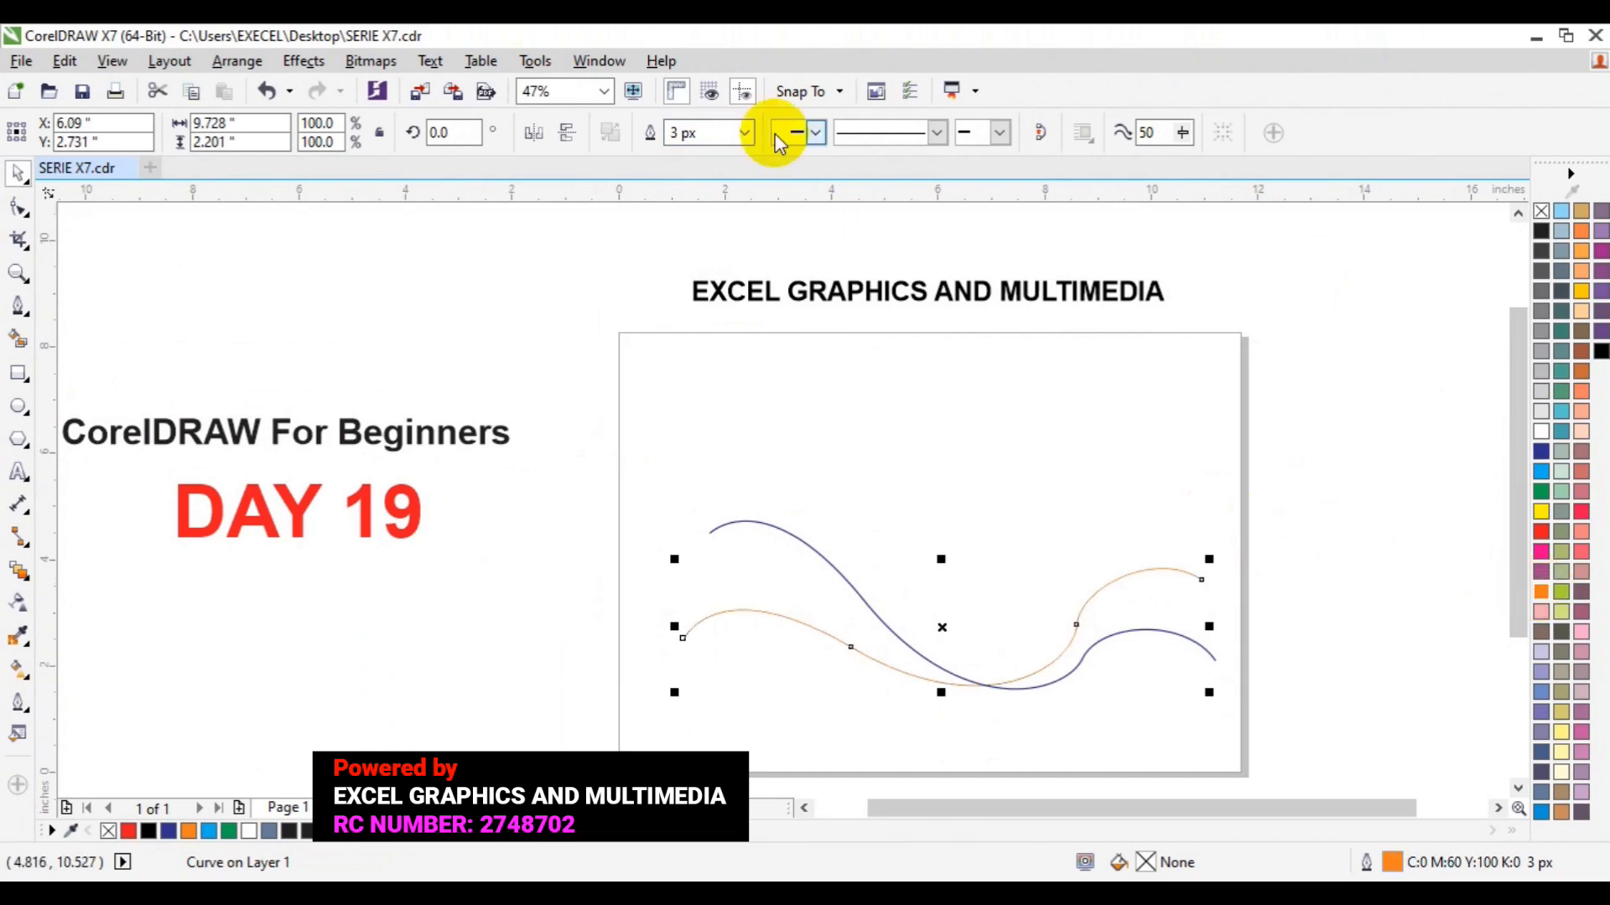
left_click(744, 134)
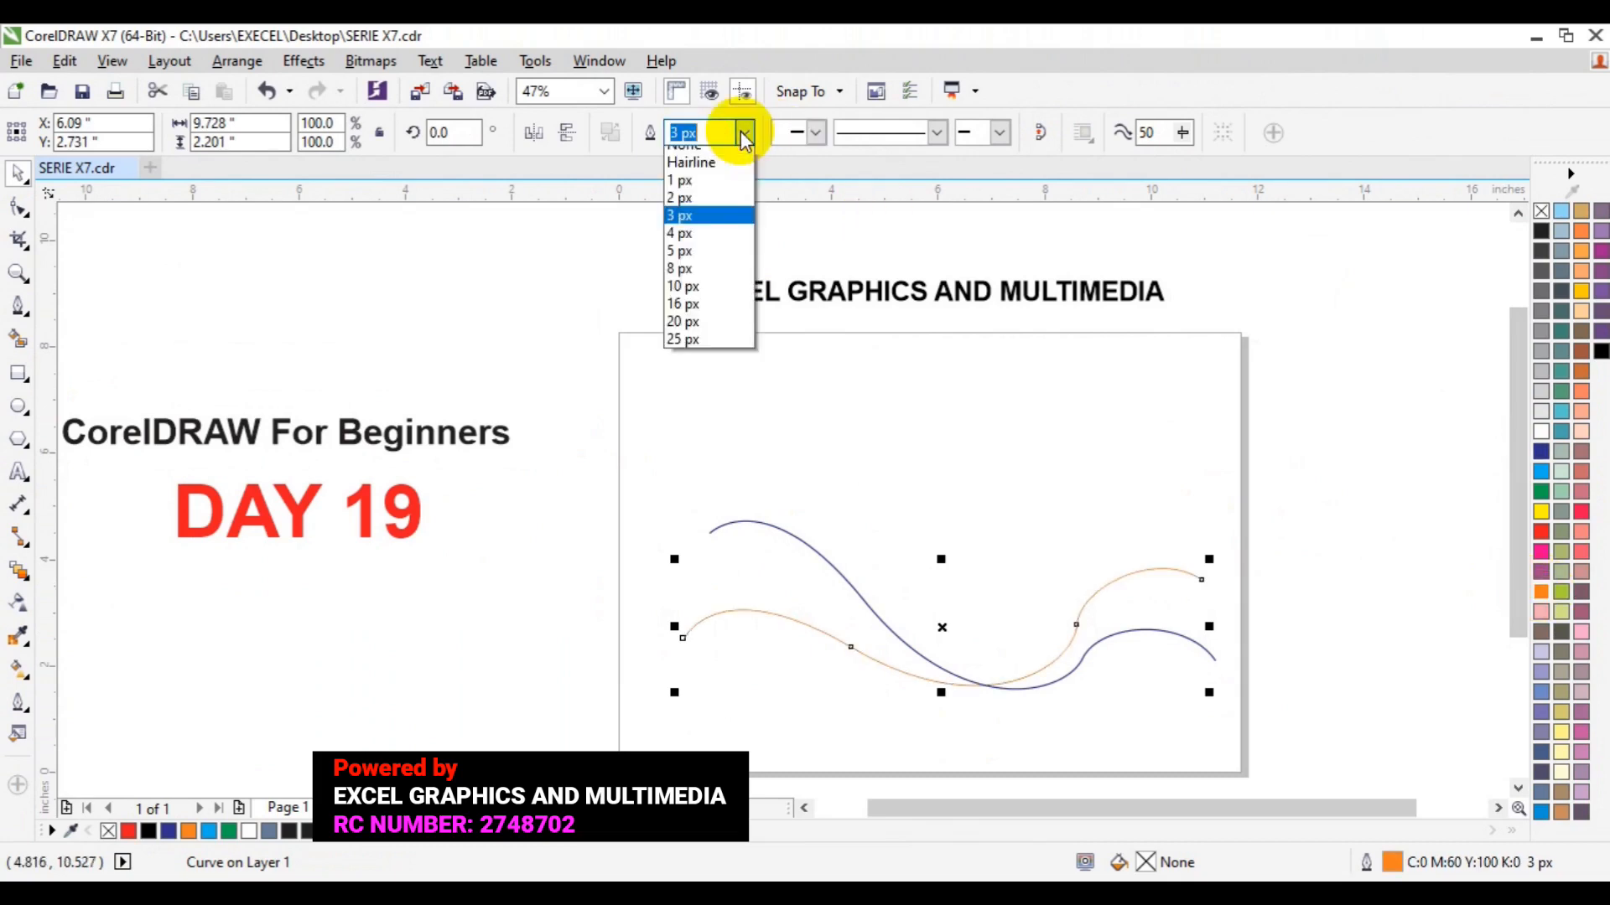
left_click(691, 285)
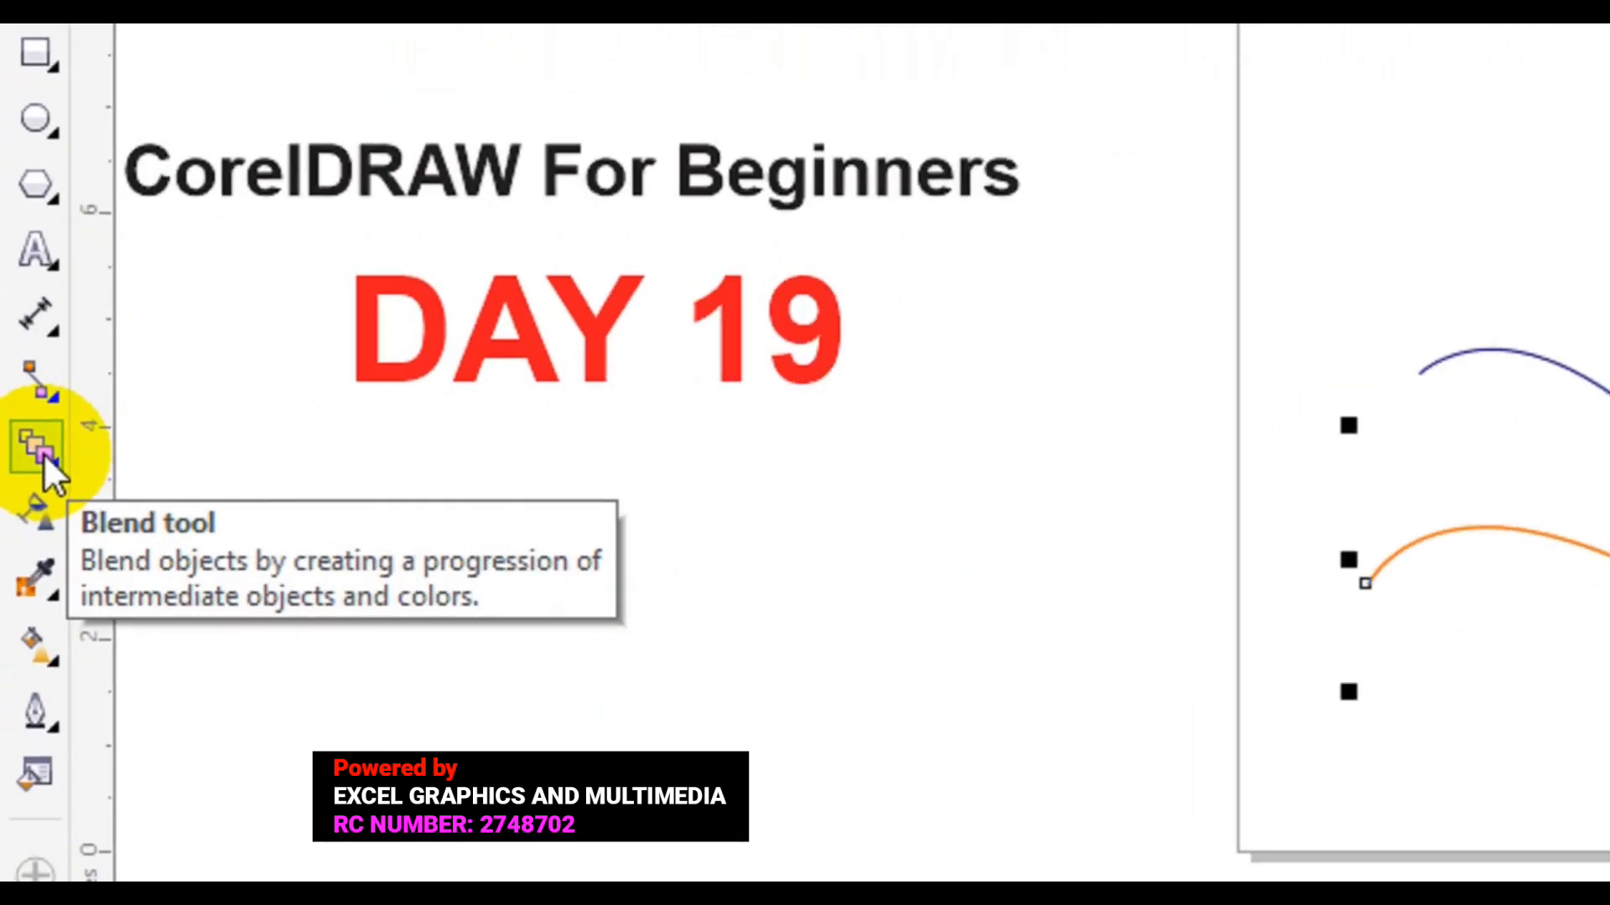
Step: Blend the orange curve into the blue curve with the Blend tool
left_click(44, 453)
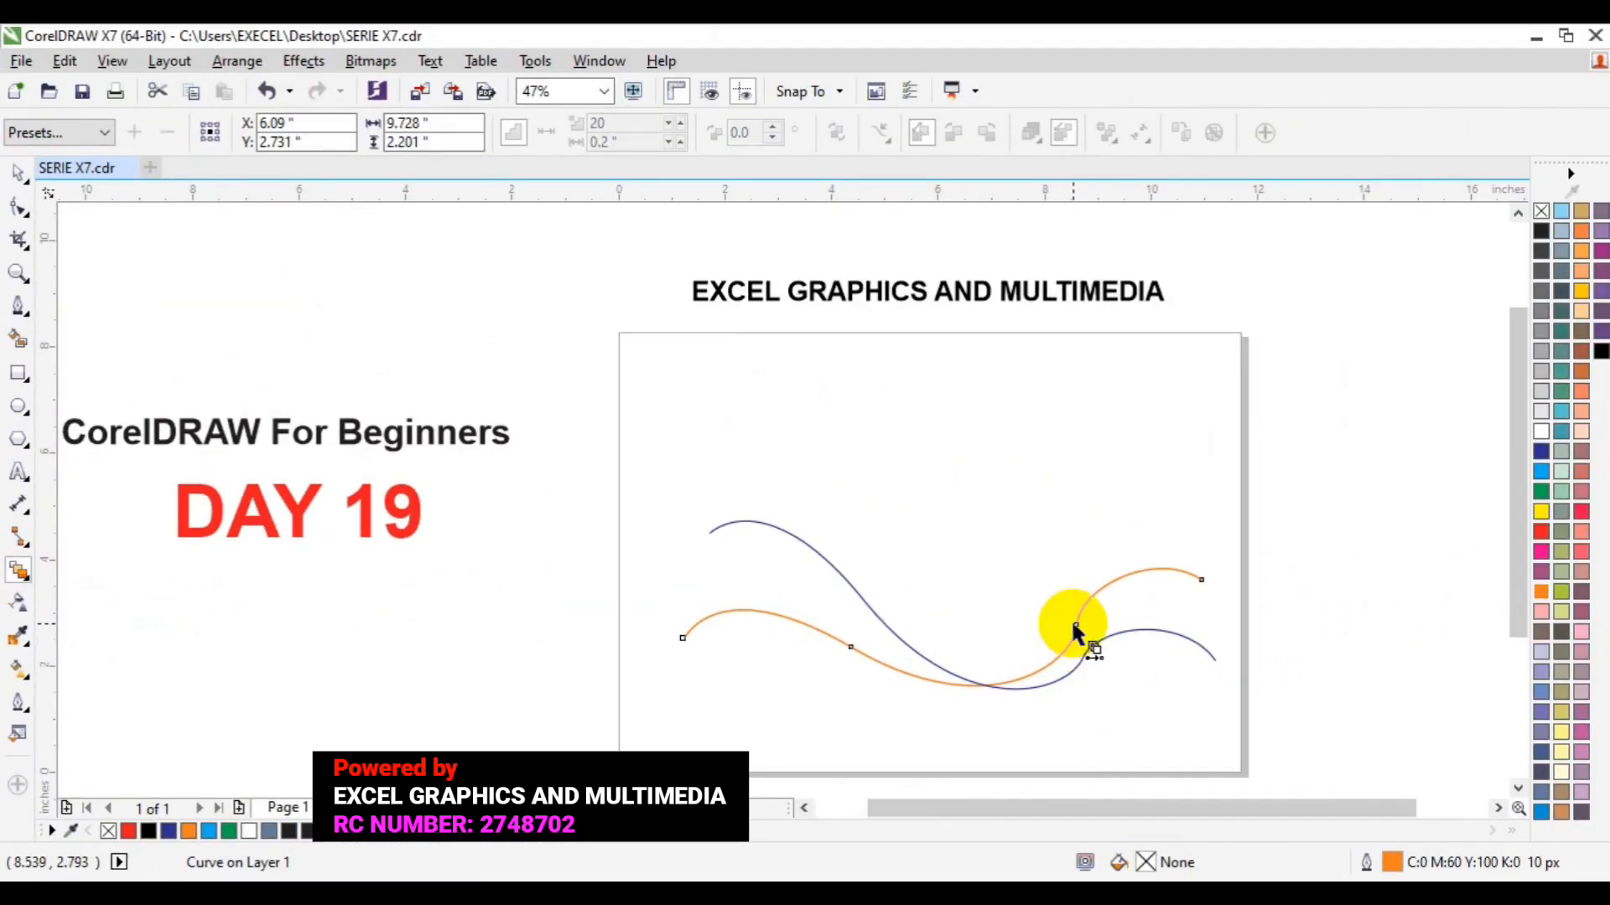
left_click_drag(1075, 625, 1099, 648)
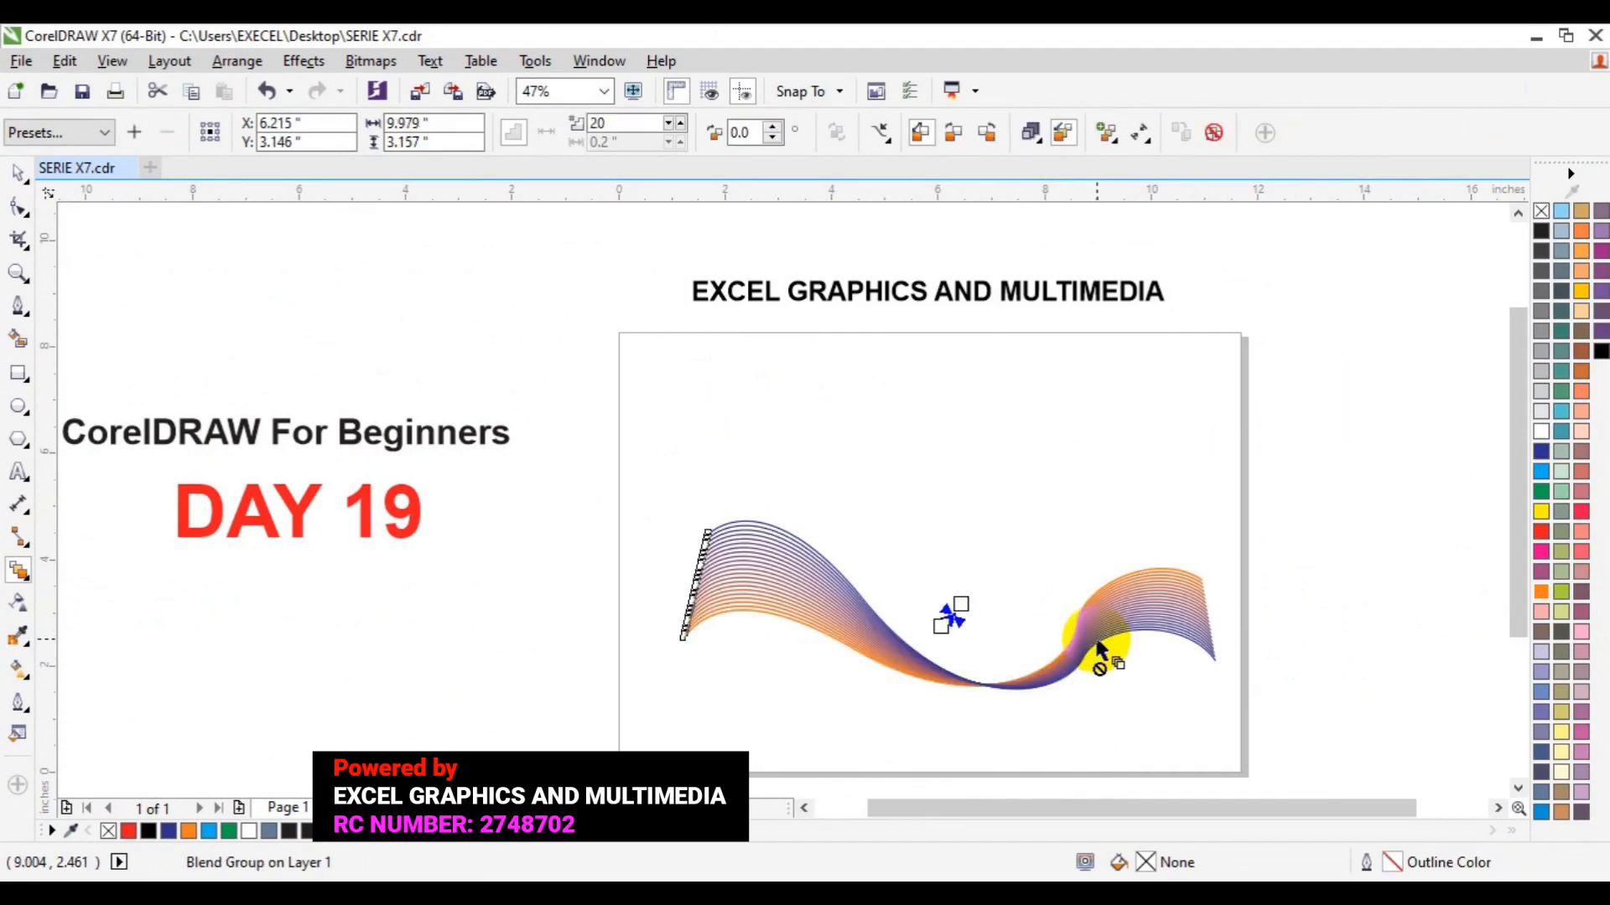
left_click(20, 172)
left_click(155, 317)
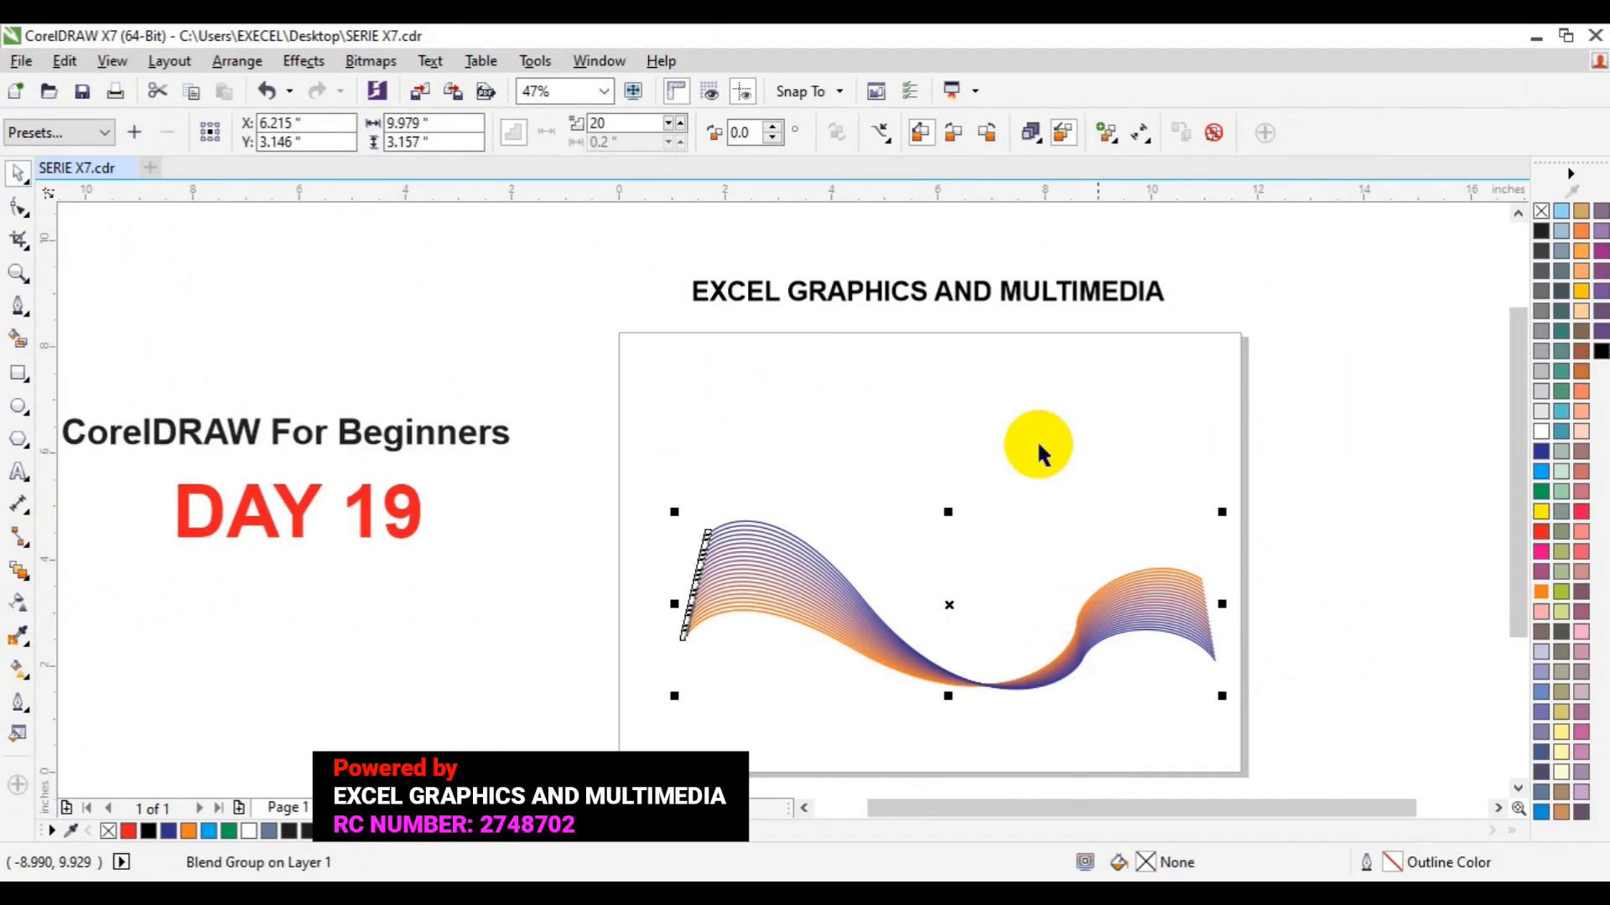
Step: Select the blend group and increase its number of blend steps to 27
left_click(1249, 546)
left_click(1006, 692)
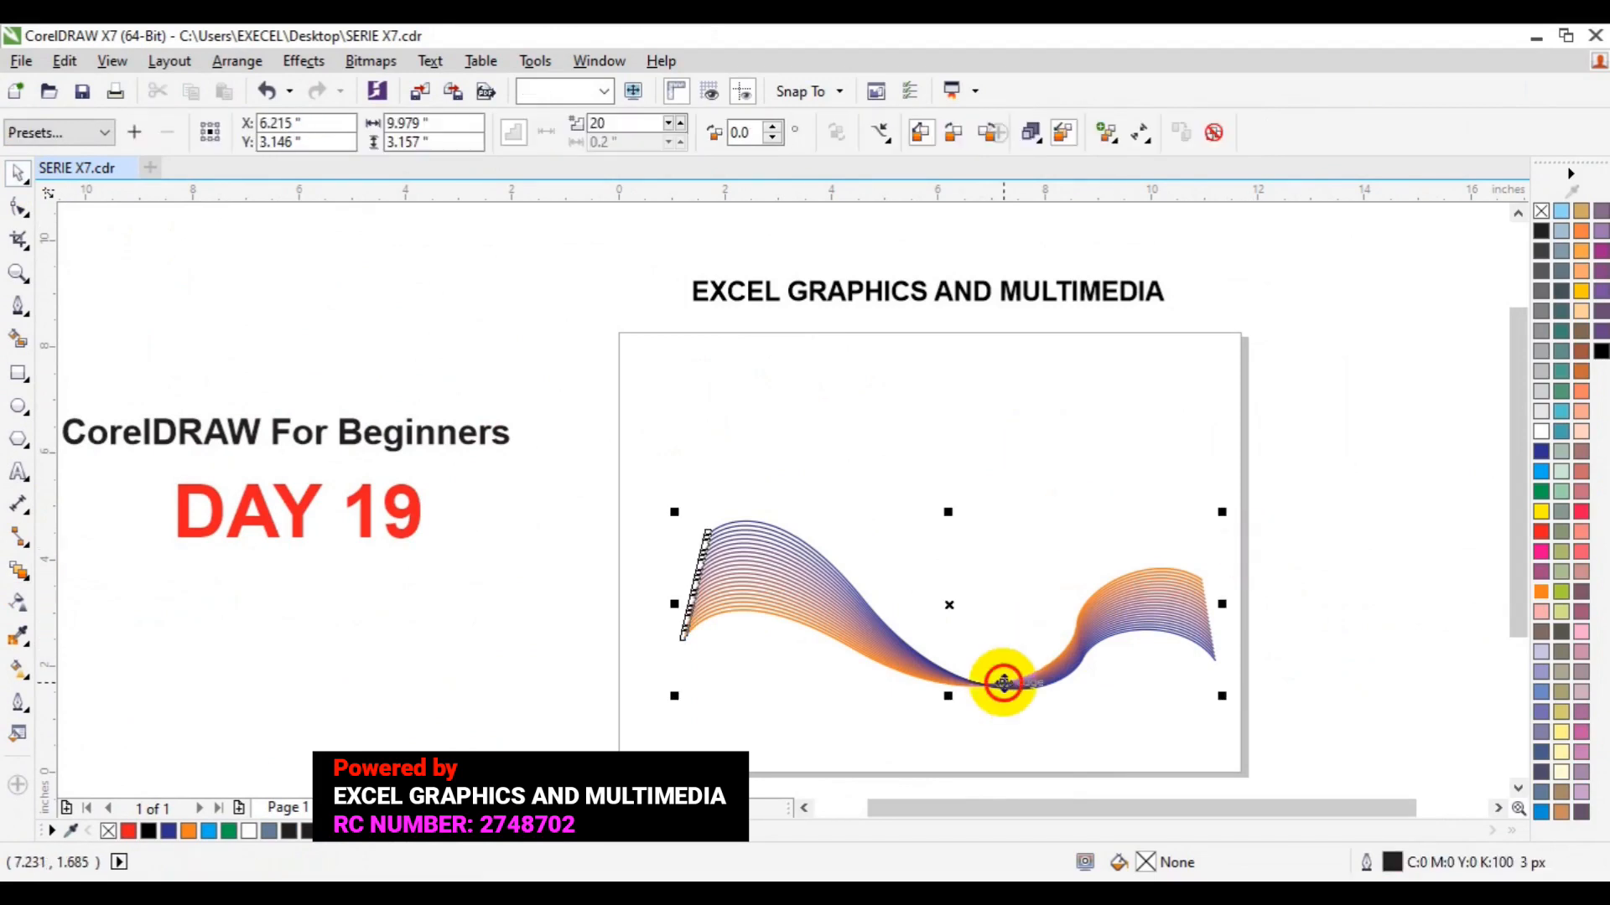
left_click(676, 122)
left_click(676, 123)
left_click(676, 123)
left_click(675, 123)
left_click(675, 123)
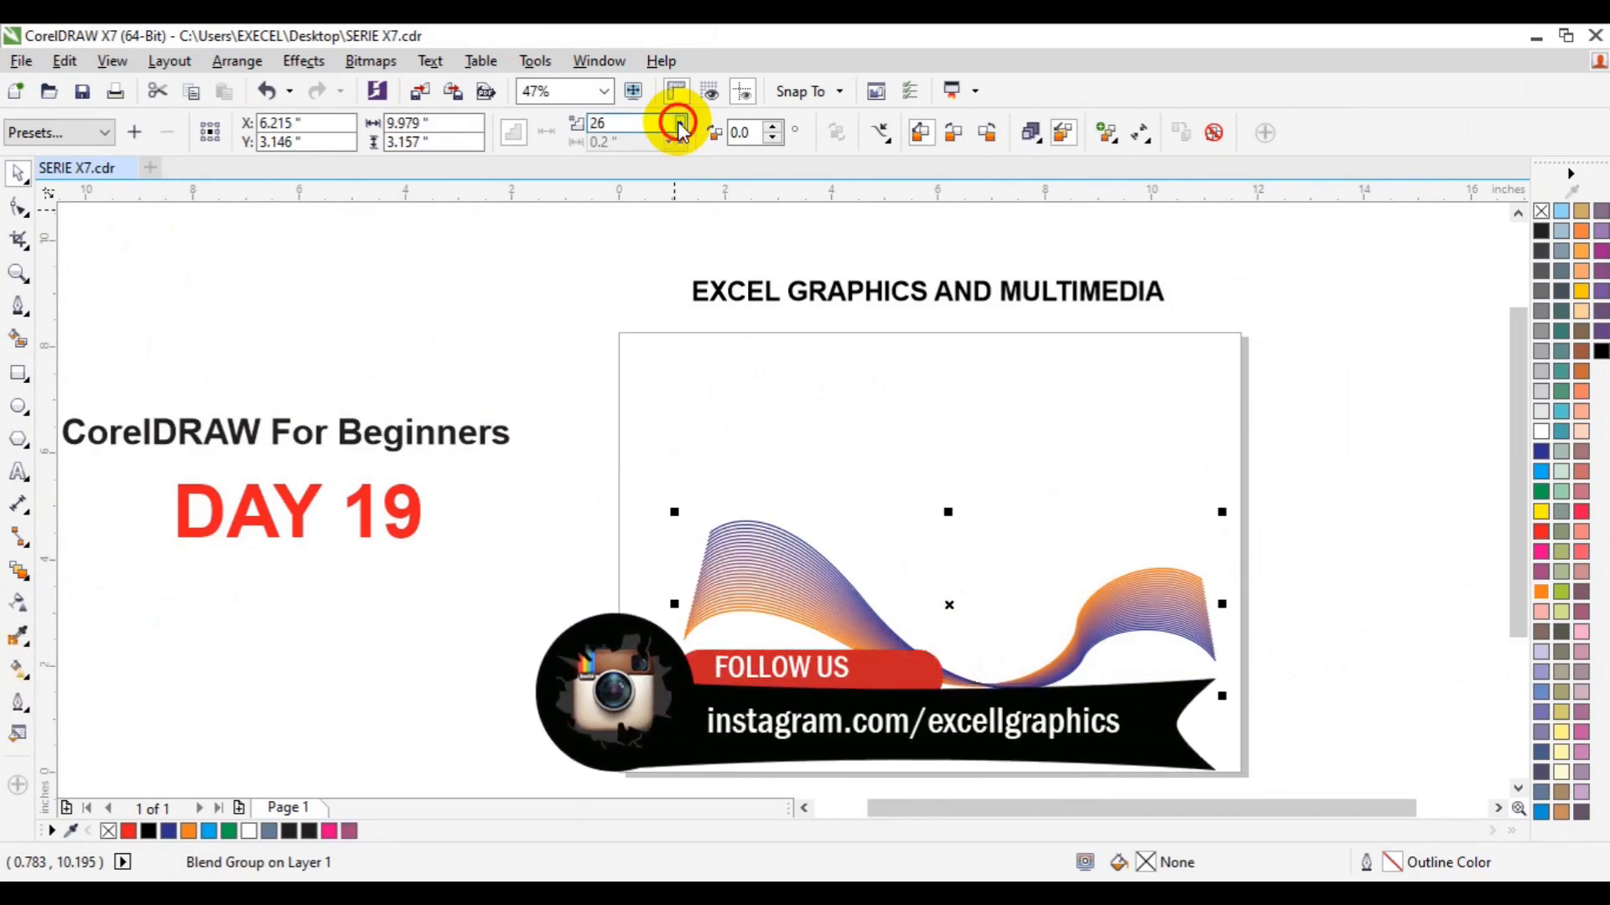
left_click(677, 122)
left_click(678, 122)
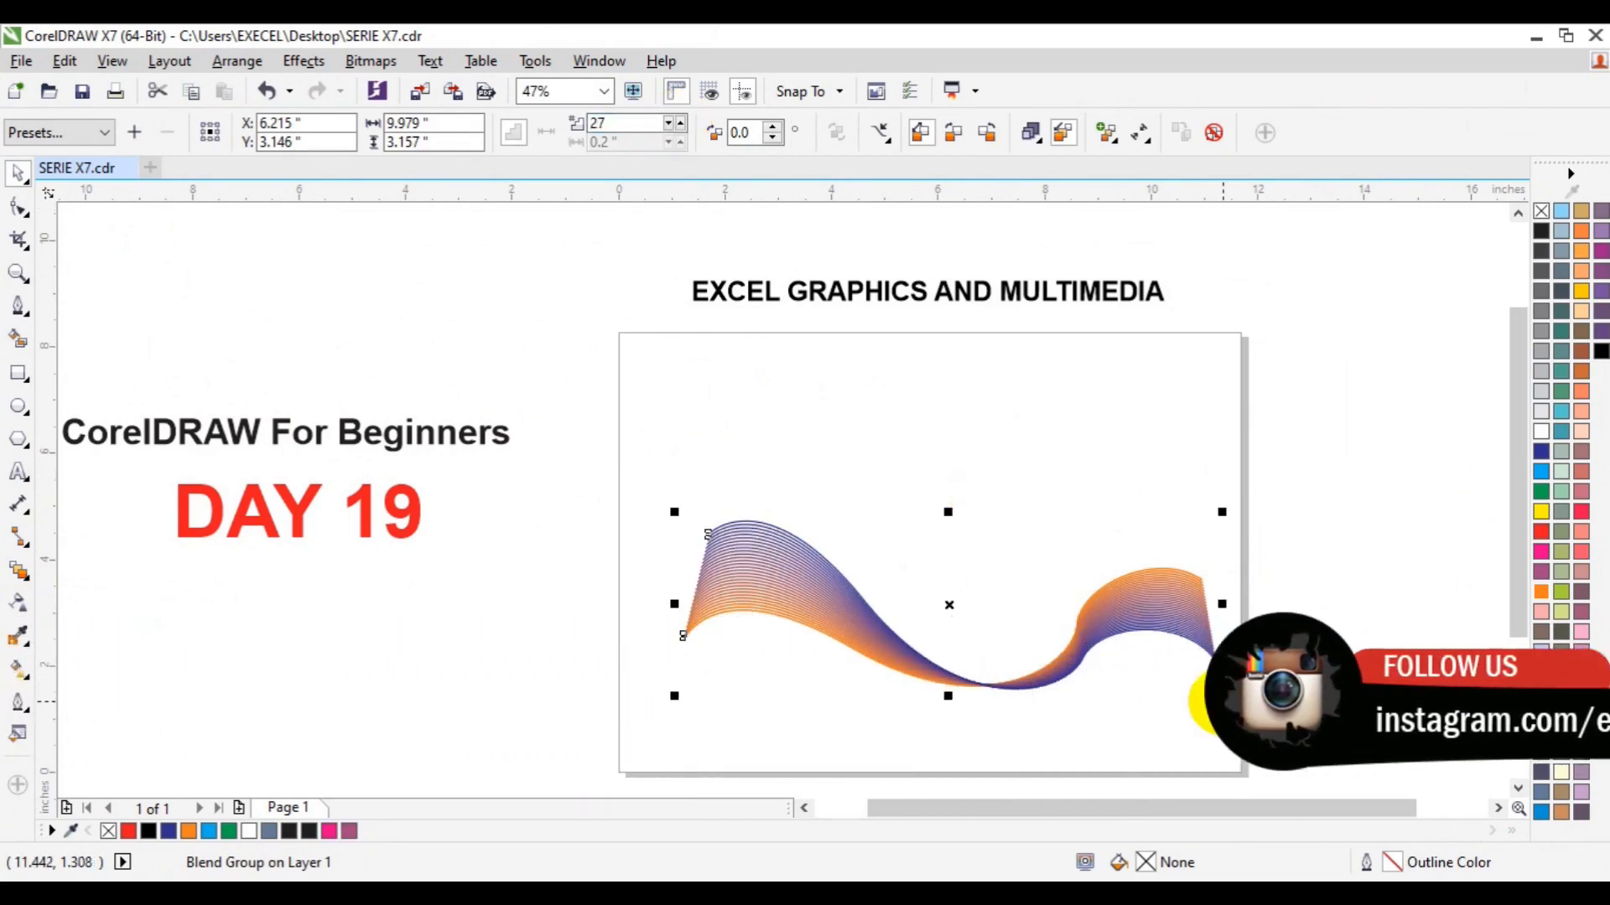
Step: Enlarge the blend group proportionally to about 12.49 by 3.95 inches and move it to span the page width
left_click_drag(1223, 702, 1291, 783)
scroll(1291, 782, "down", 3)
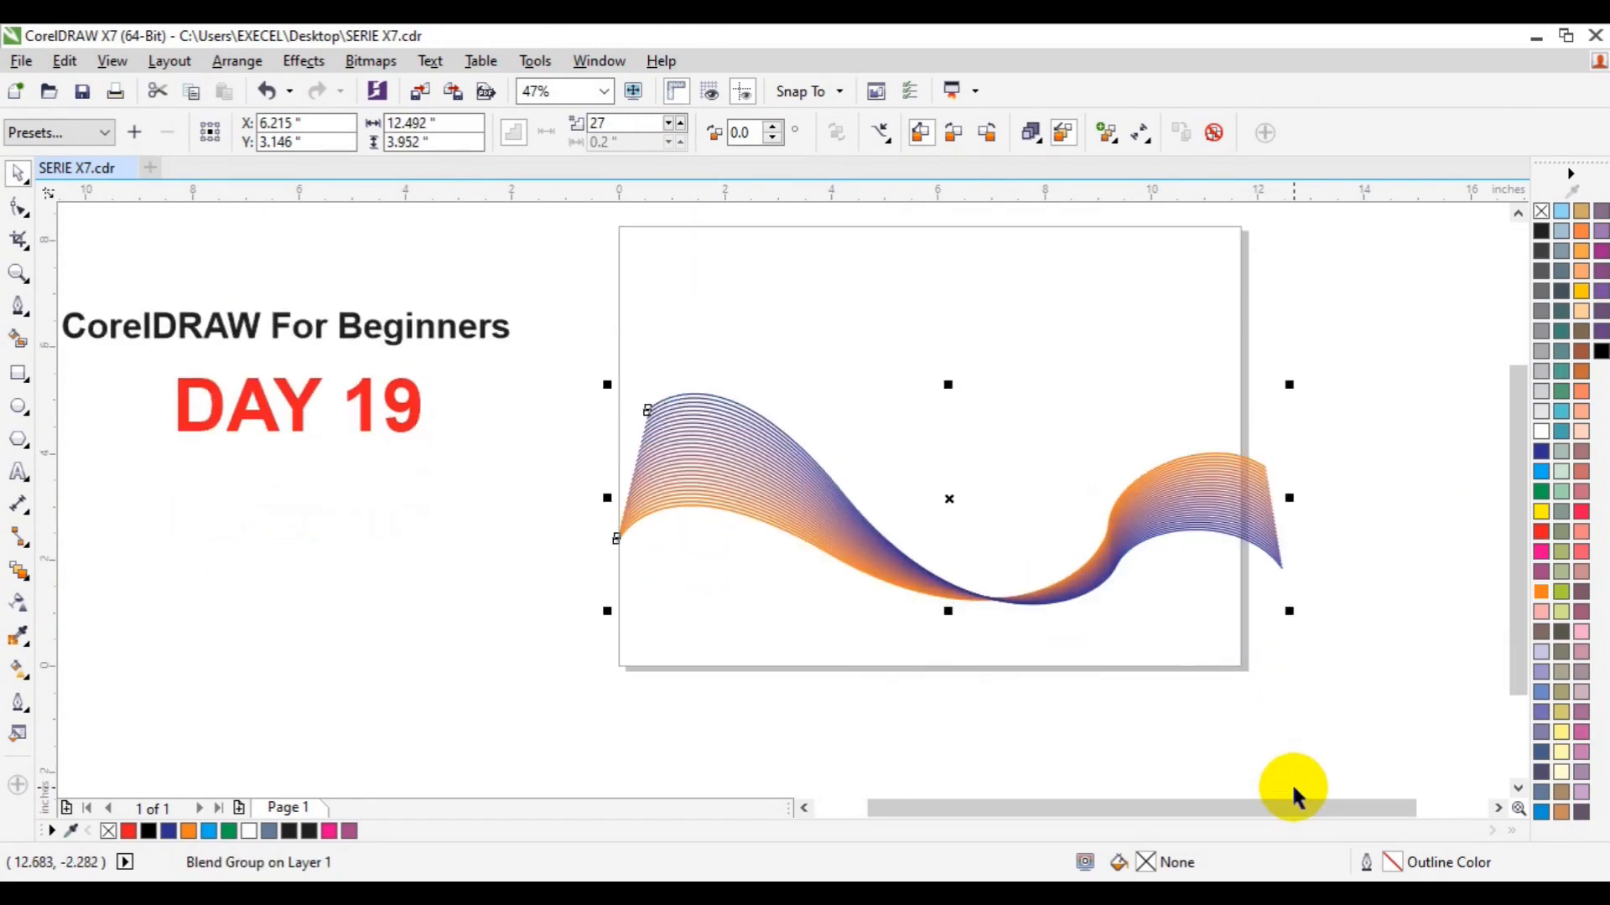
left_click_drag(1116, 567, 1096, 514)
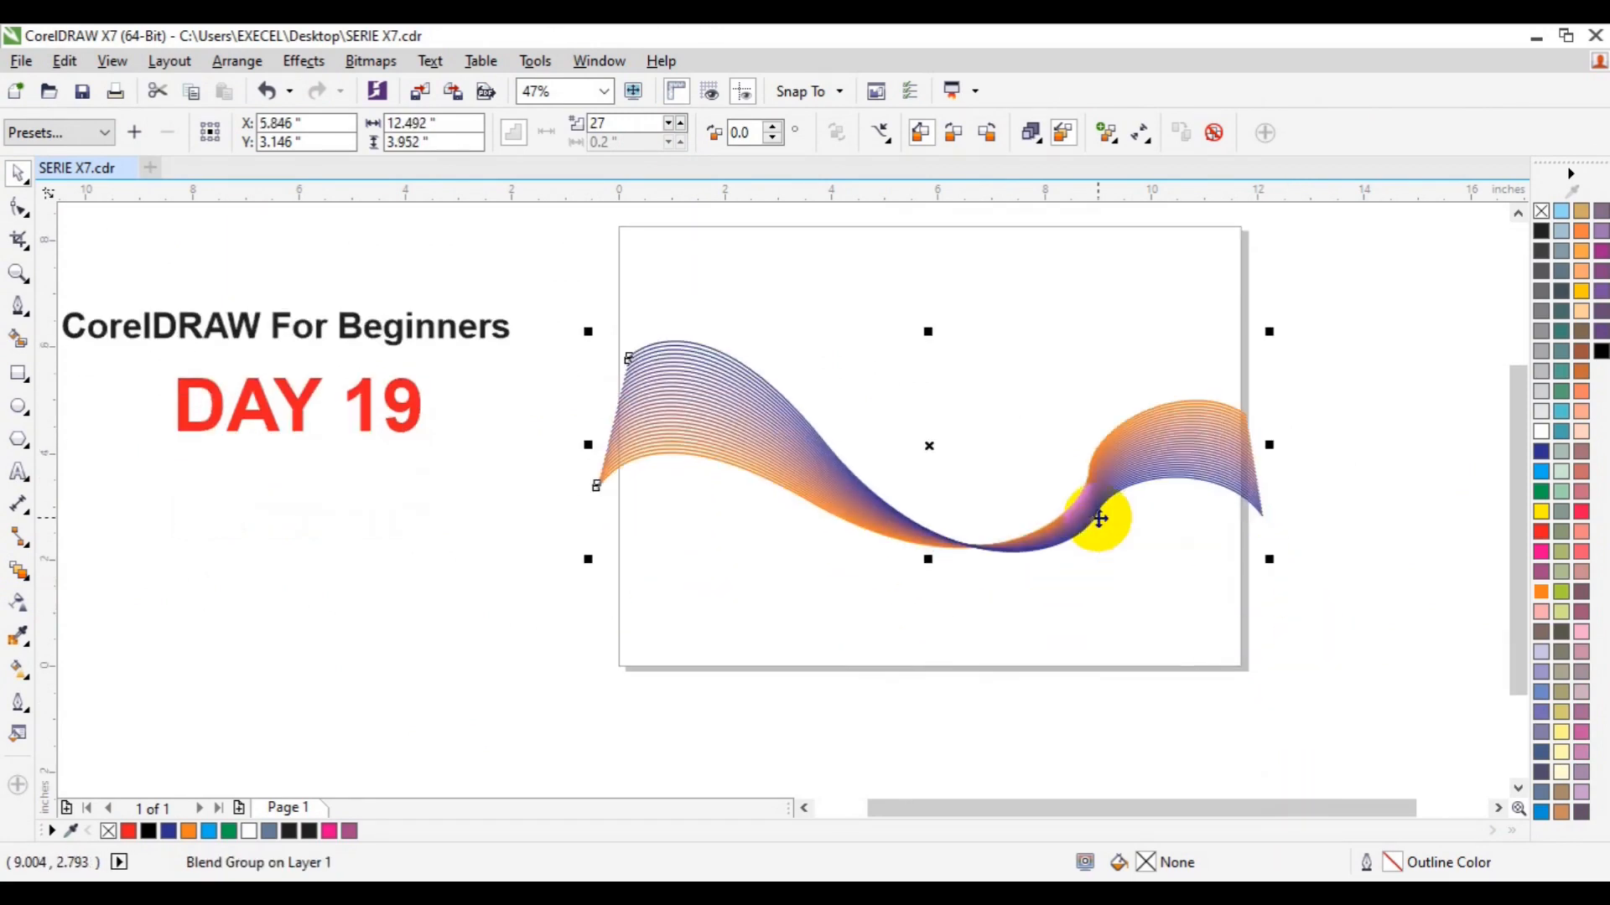
Step: Create a page-sized rectangle and move the blend group partly off the page, towards the lower left
double_click(20, 373)
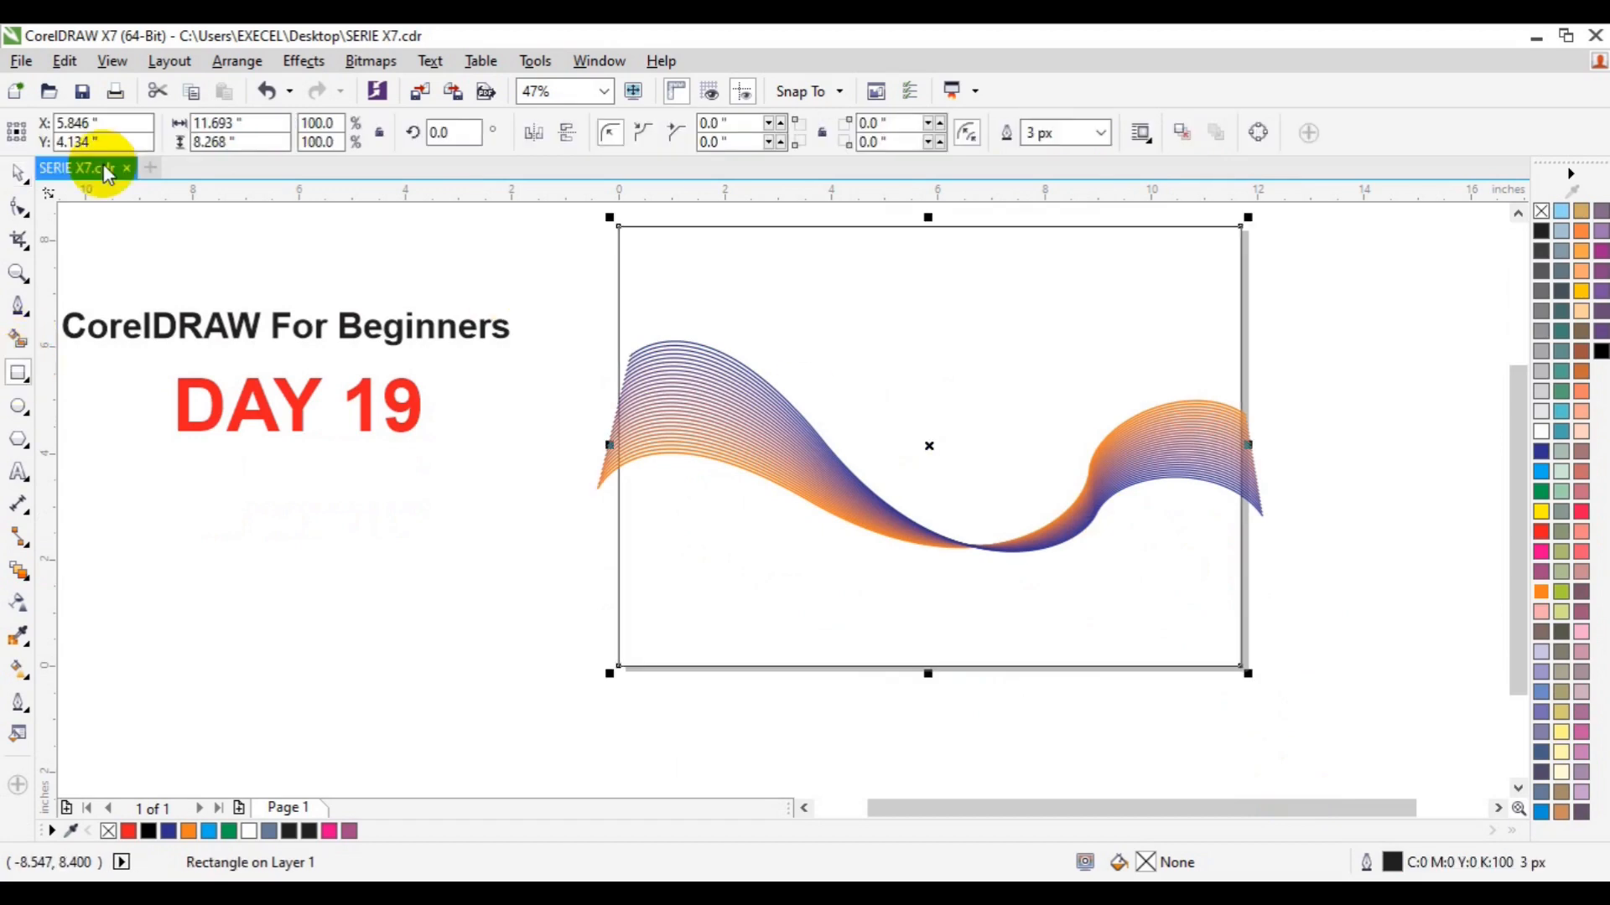
left_click(18, 172)
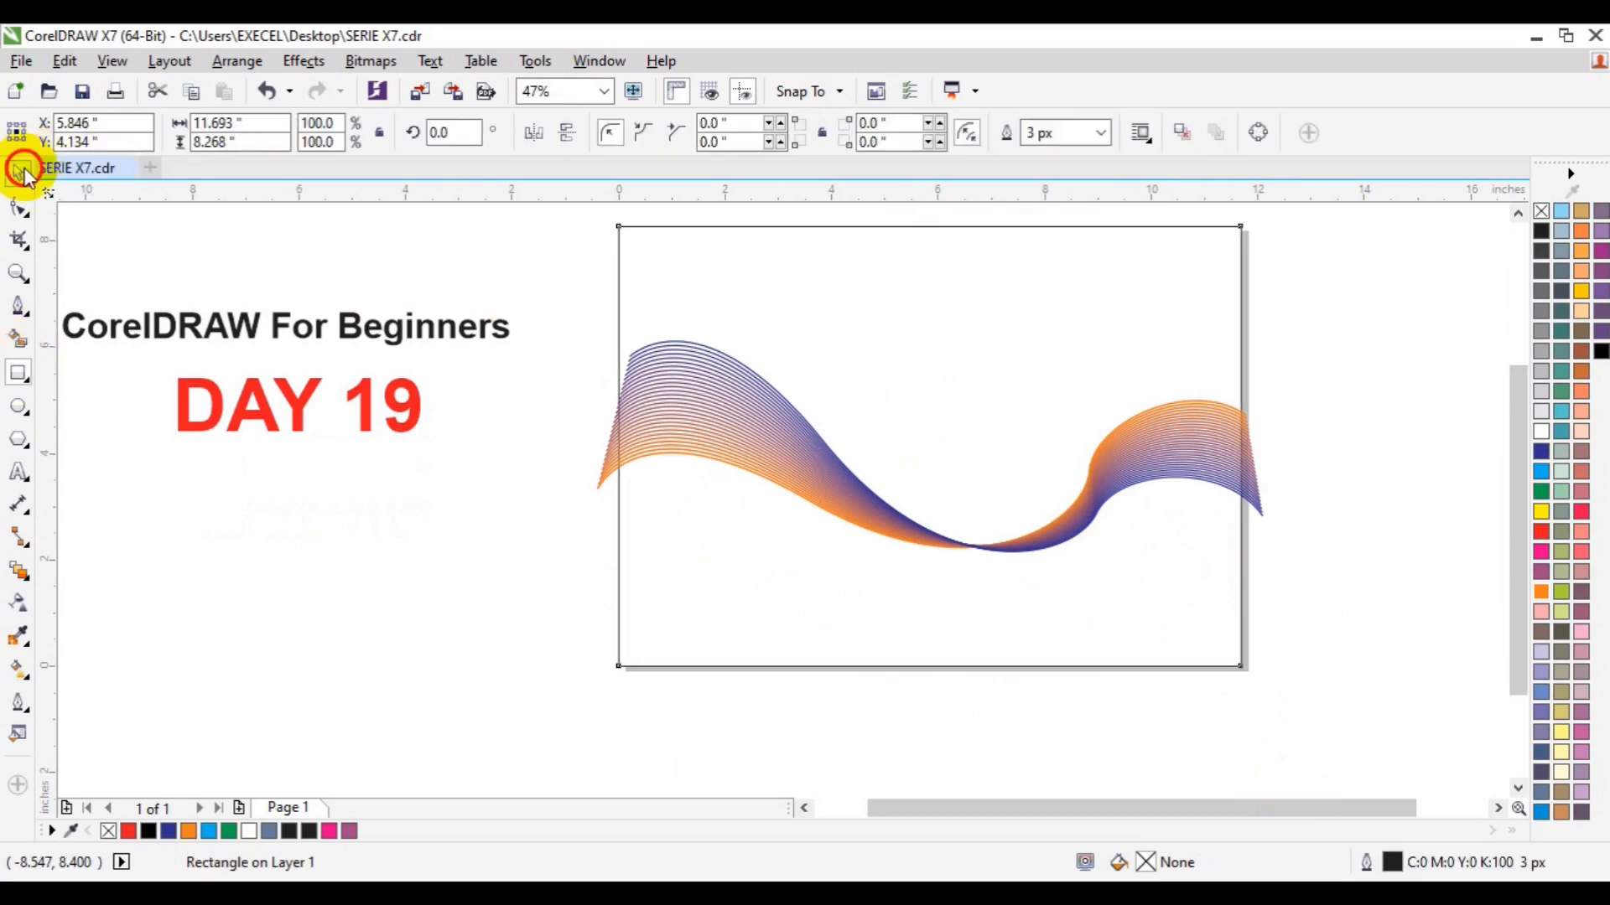
left_click(832, 472)
left_click_drag(832, 473, 487, 574)
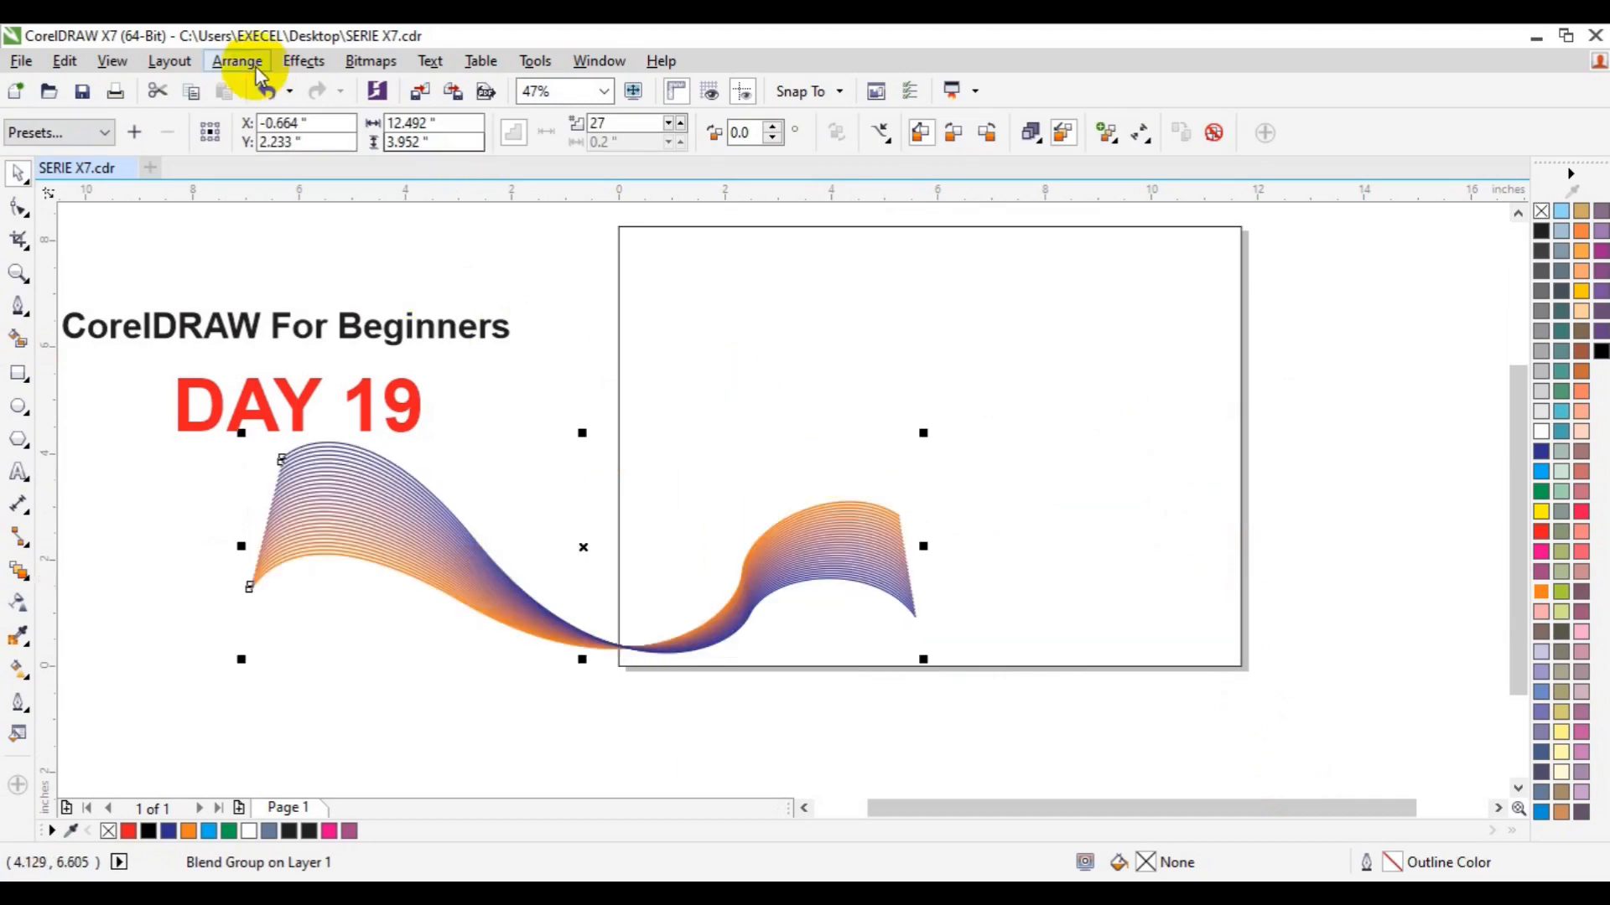
Step: PowerClip the blend group inside the page-sized rectangle
left_click(302, 65)
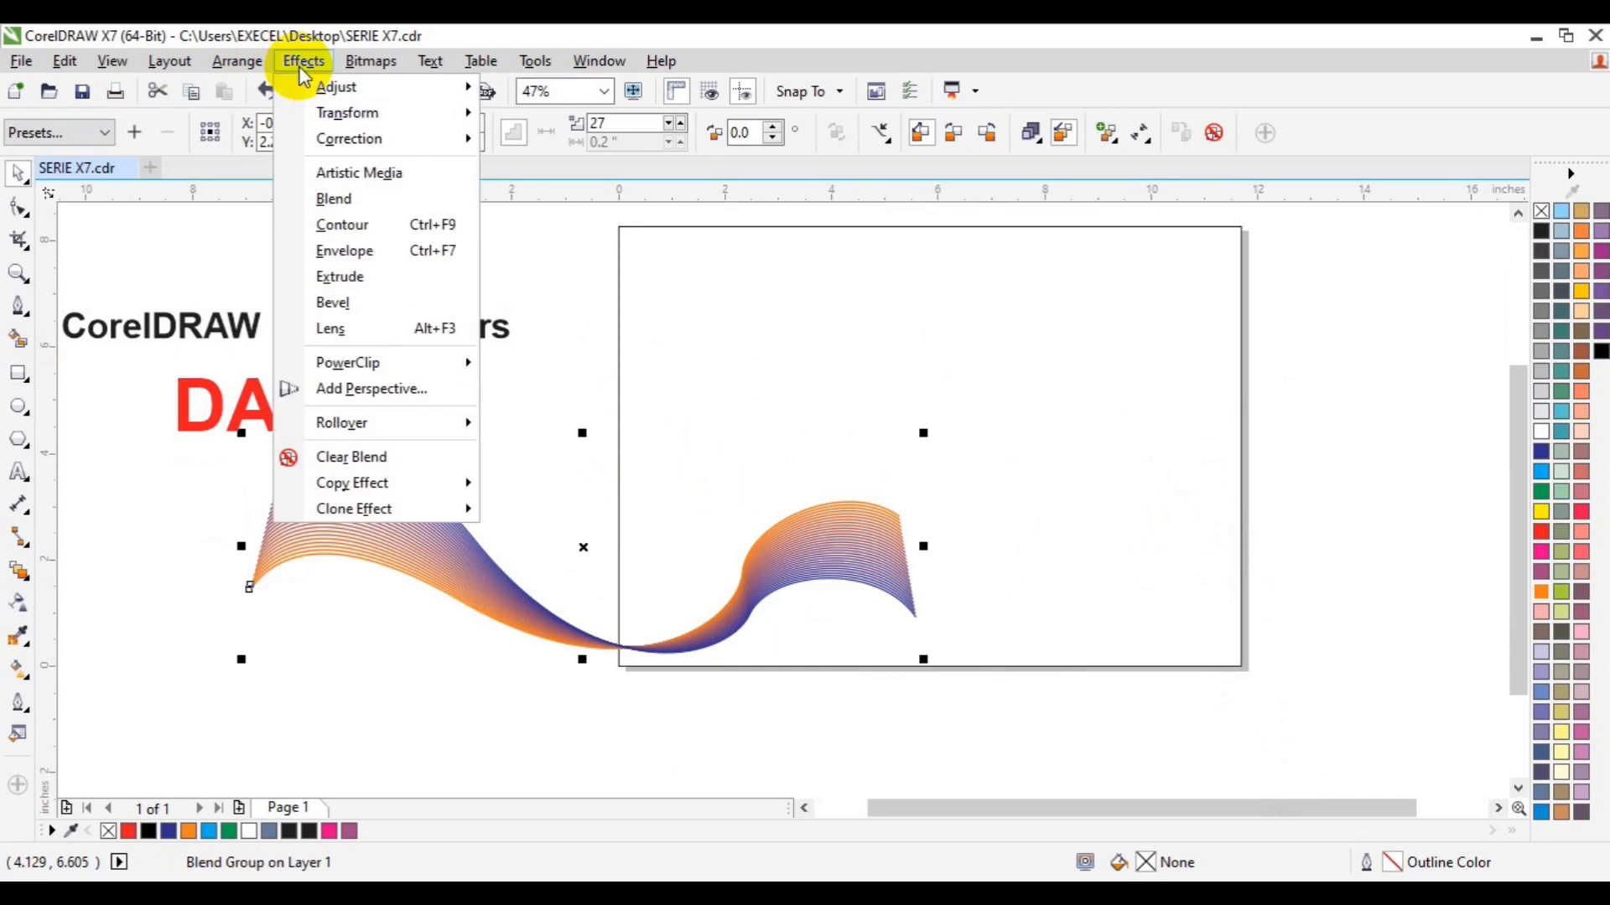
mouse_move(385, 369)
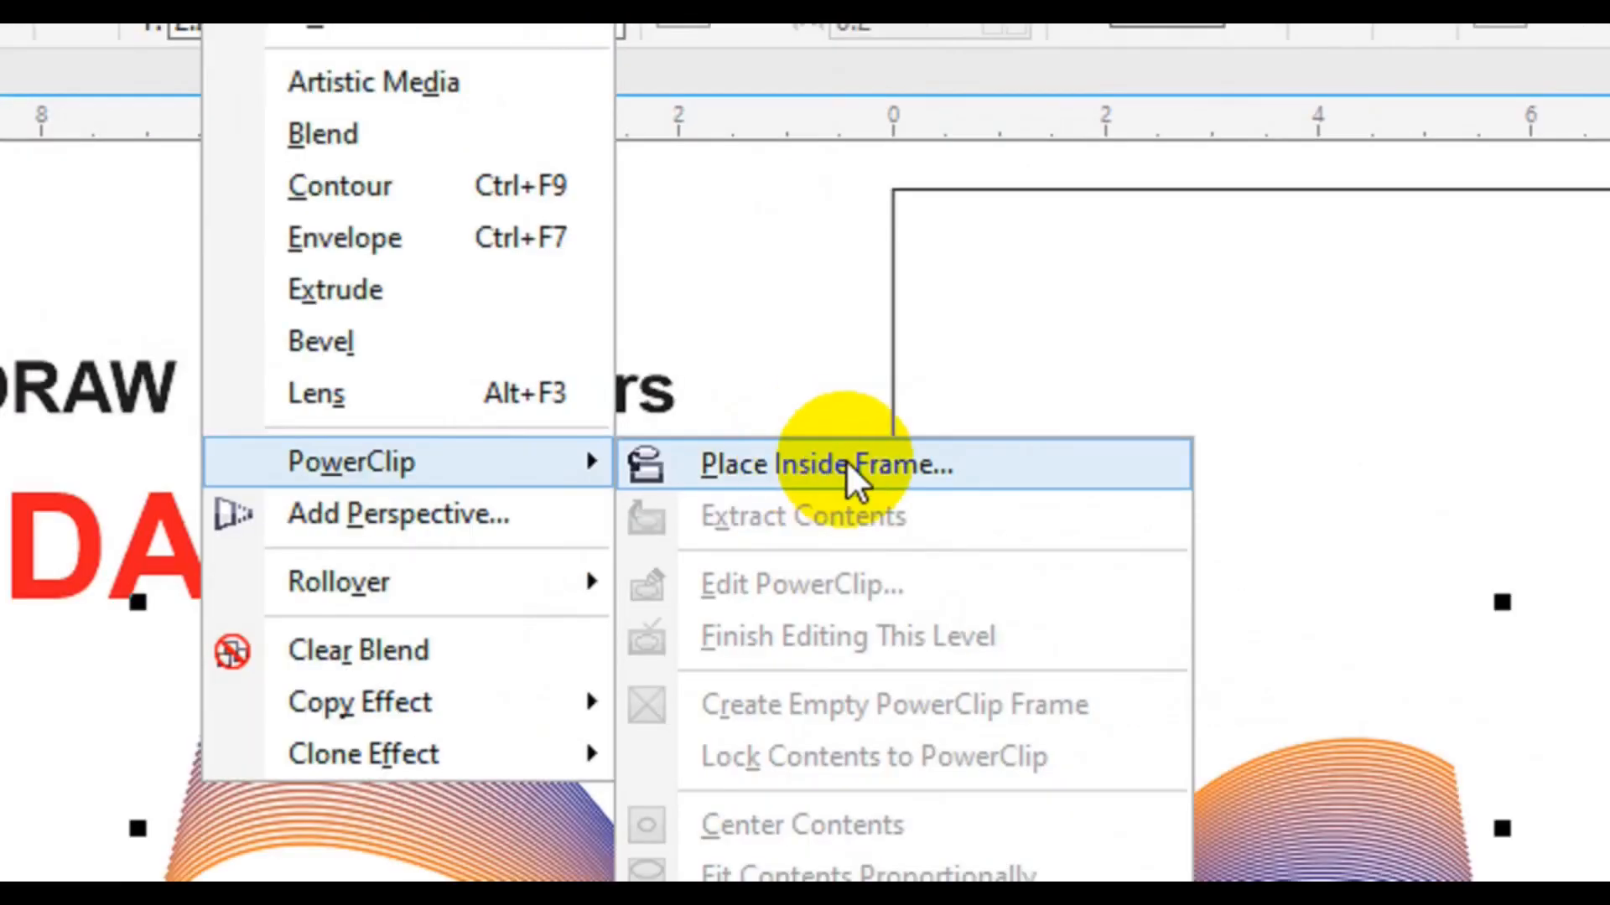
left_click(923, 415)
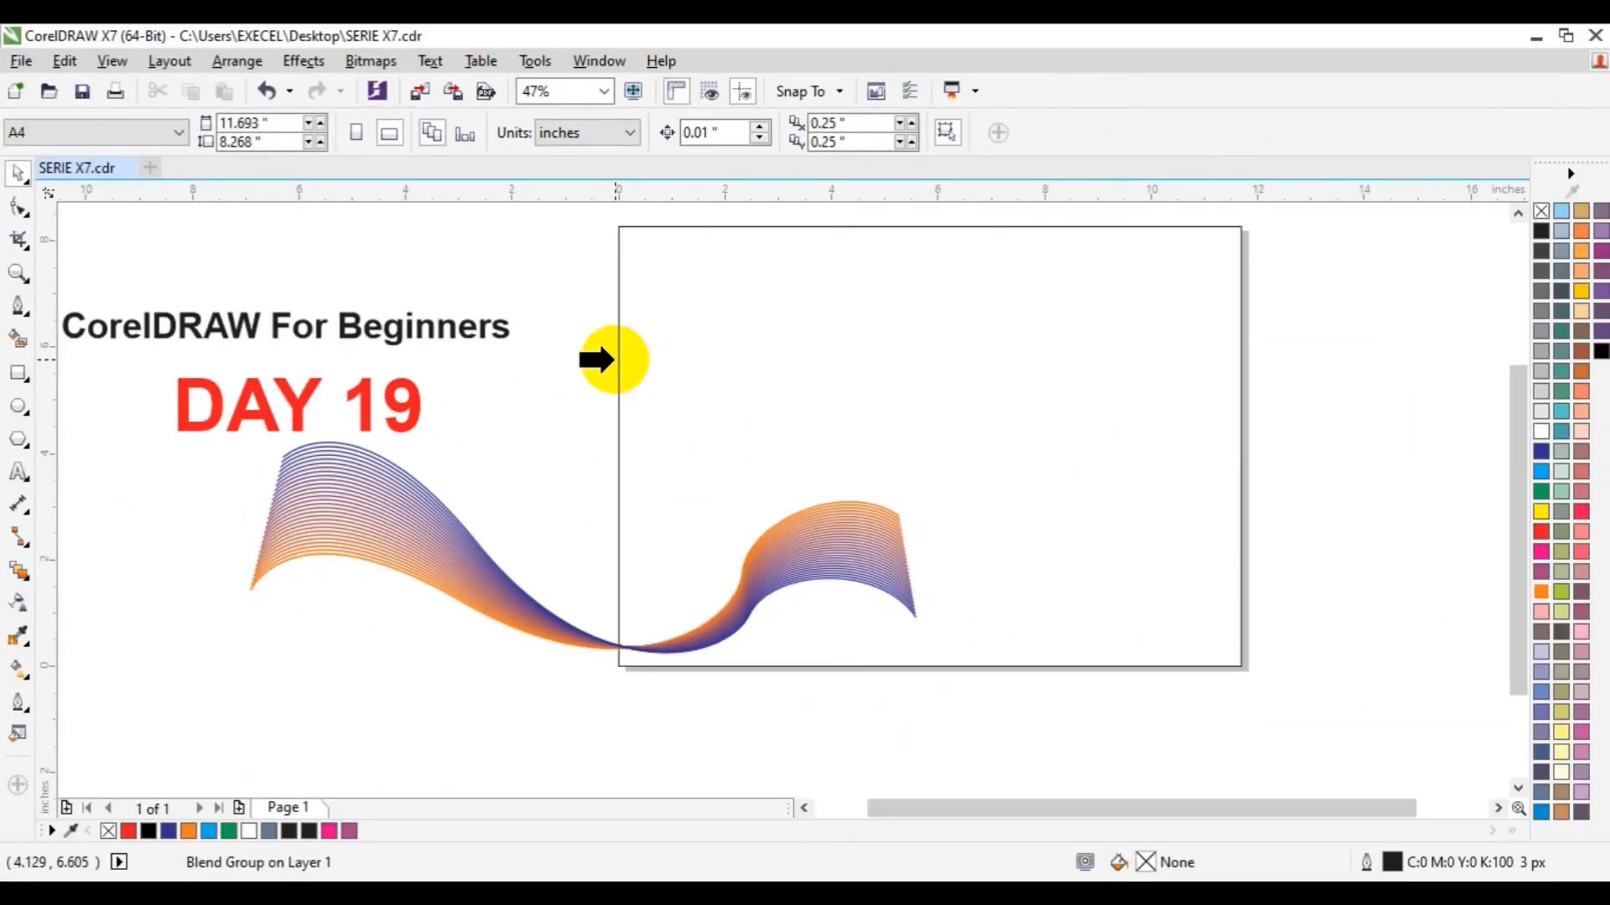
left_click(742, 365)
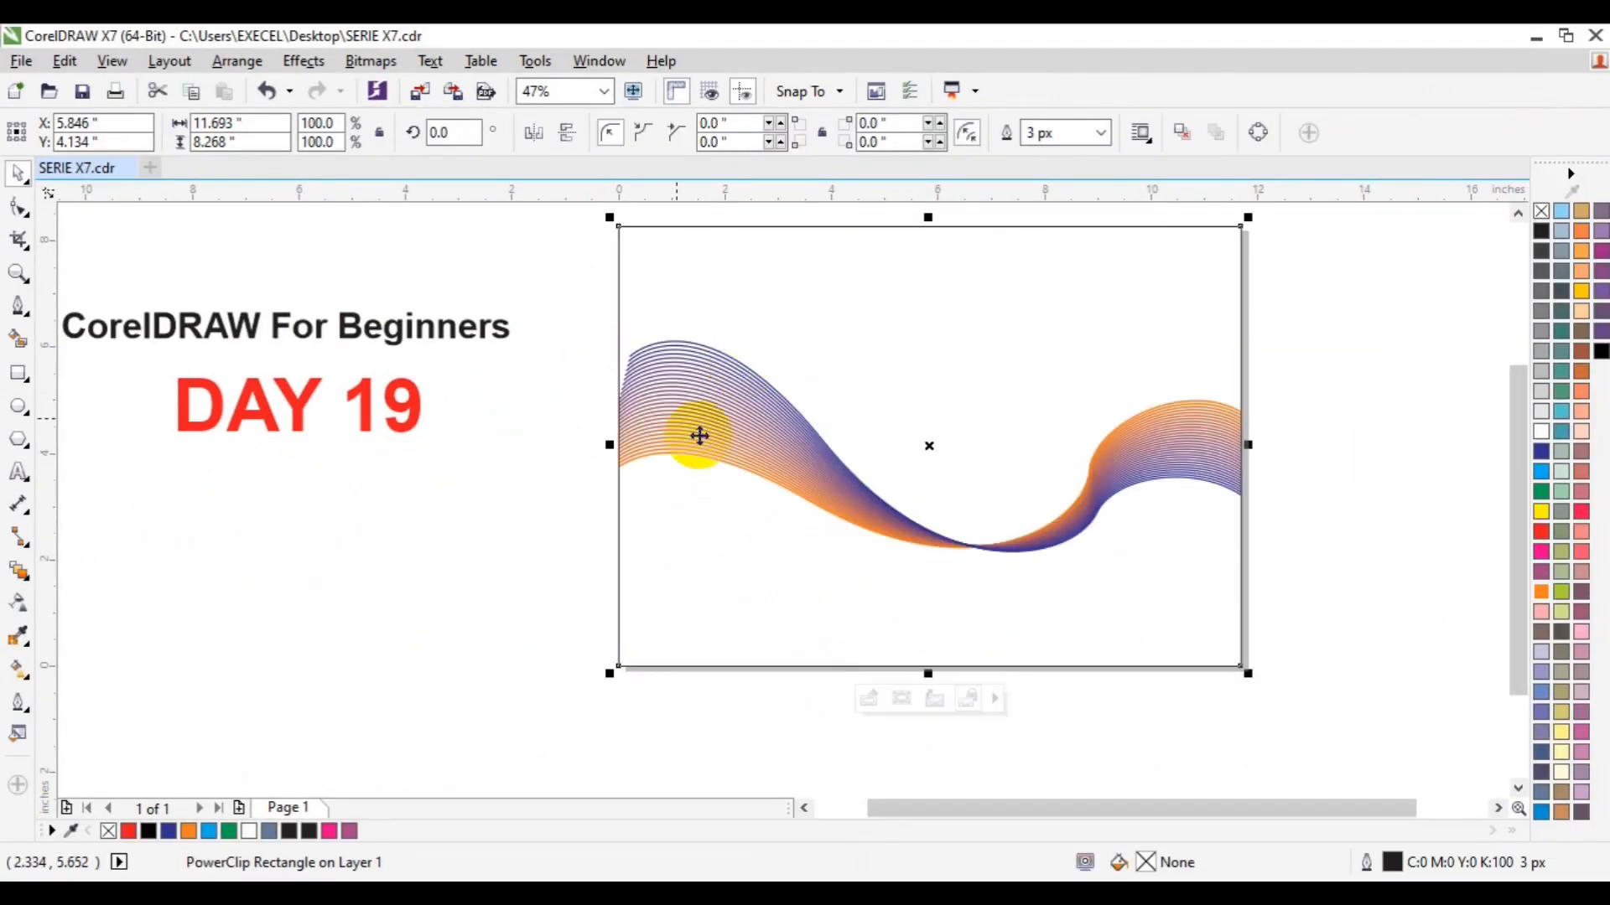
Step: Edit the PowerClip contents: enlarge the blend to about 12.83 by 4.06 inches, rotate it slightly clockwise, and finish editing
left_click(867, 701)
left_click(923, 537)
mouse_move(923, 537)
left_mouse_down()
mouse_move(895, 532)
mouse_move(915, 537)
left_mouse_up()
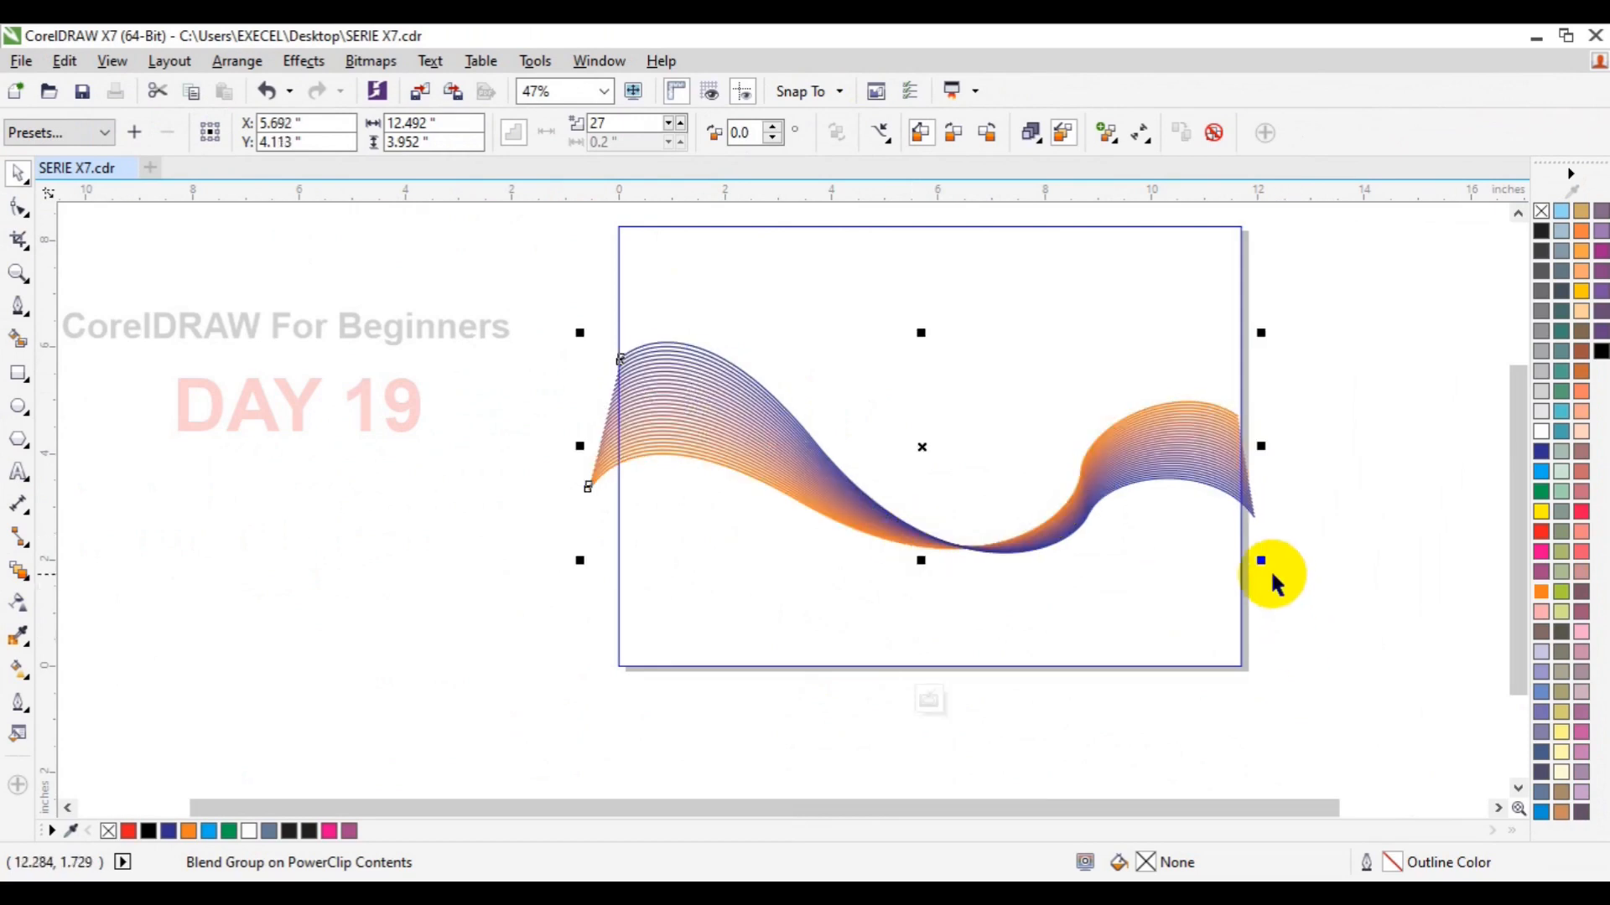
left_click_drag(1266, 564, 1275, 566)
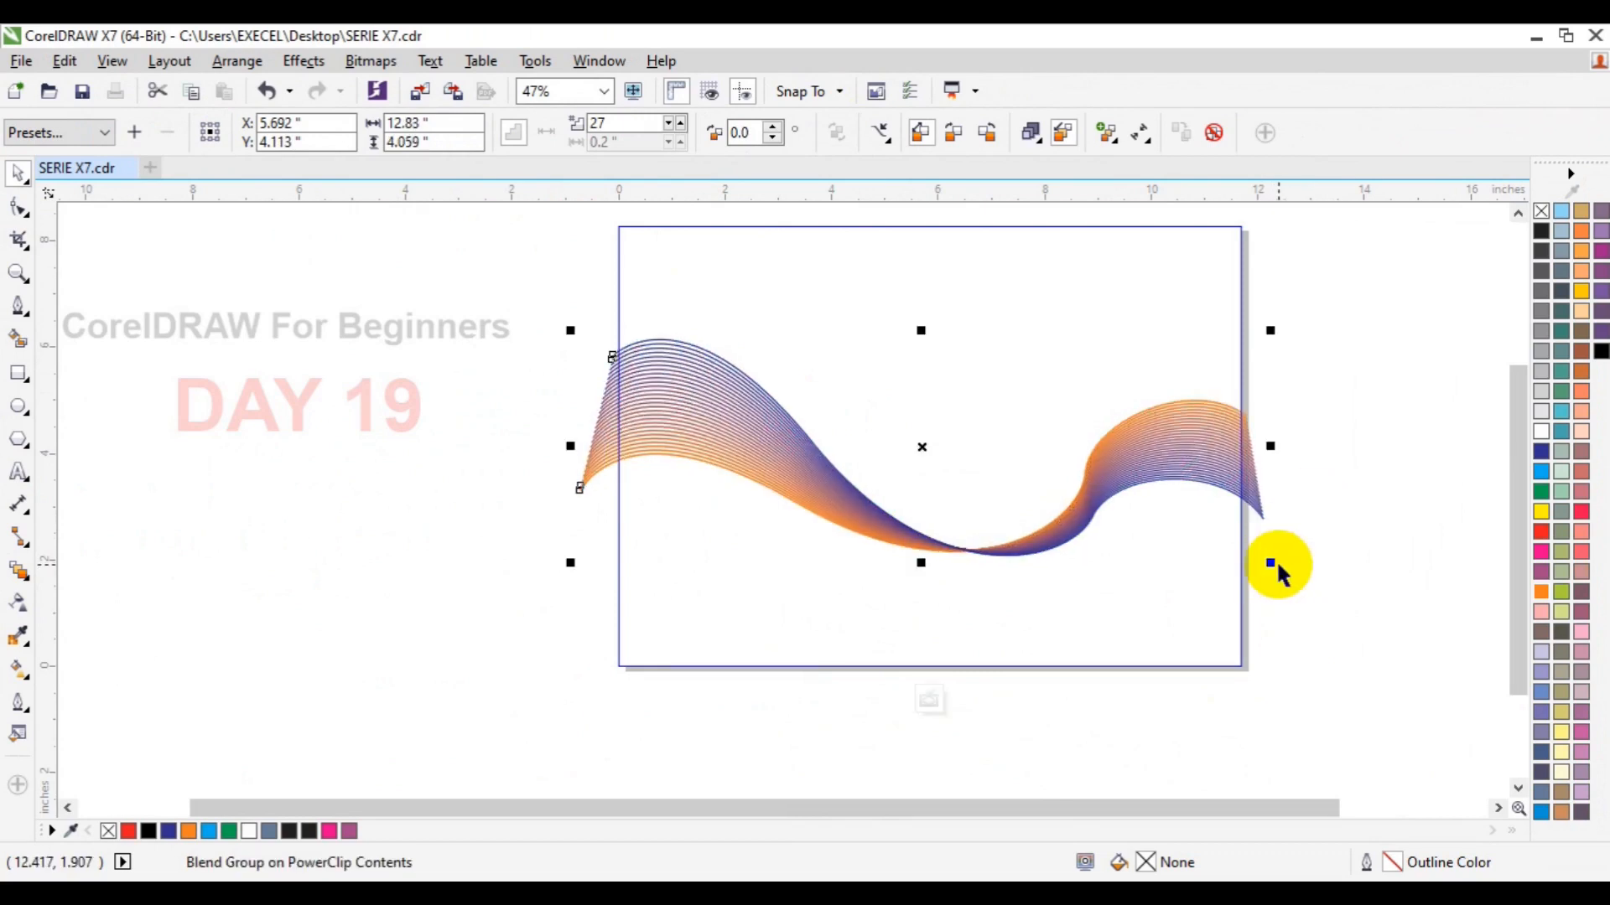
left_click(1168, 474)
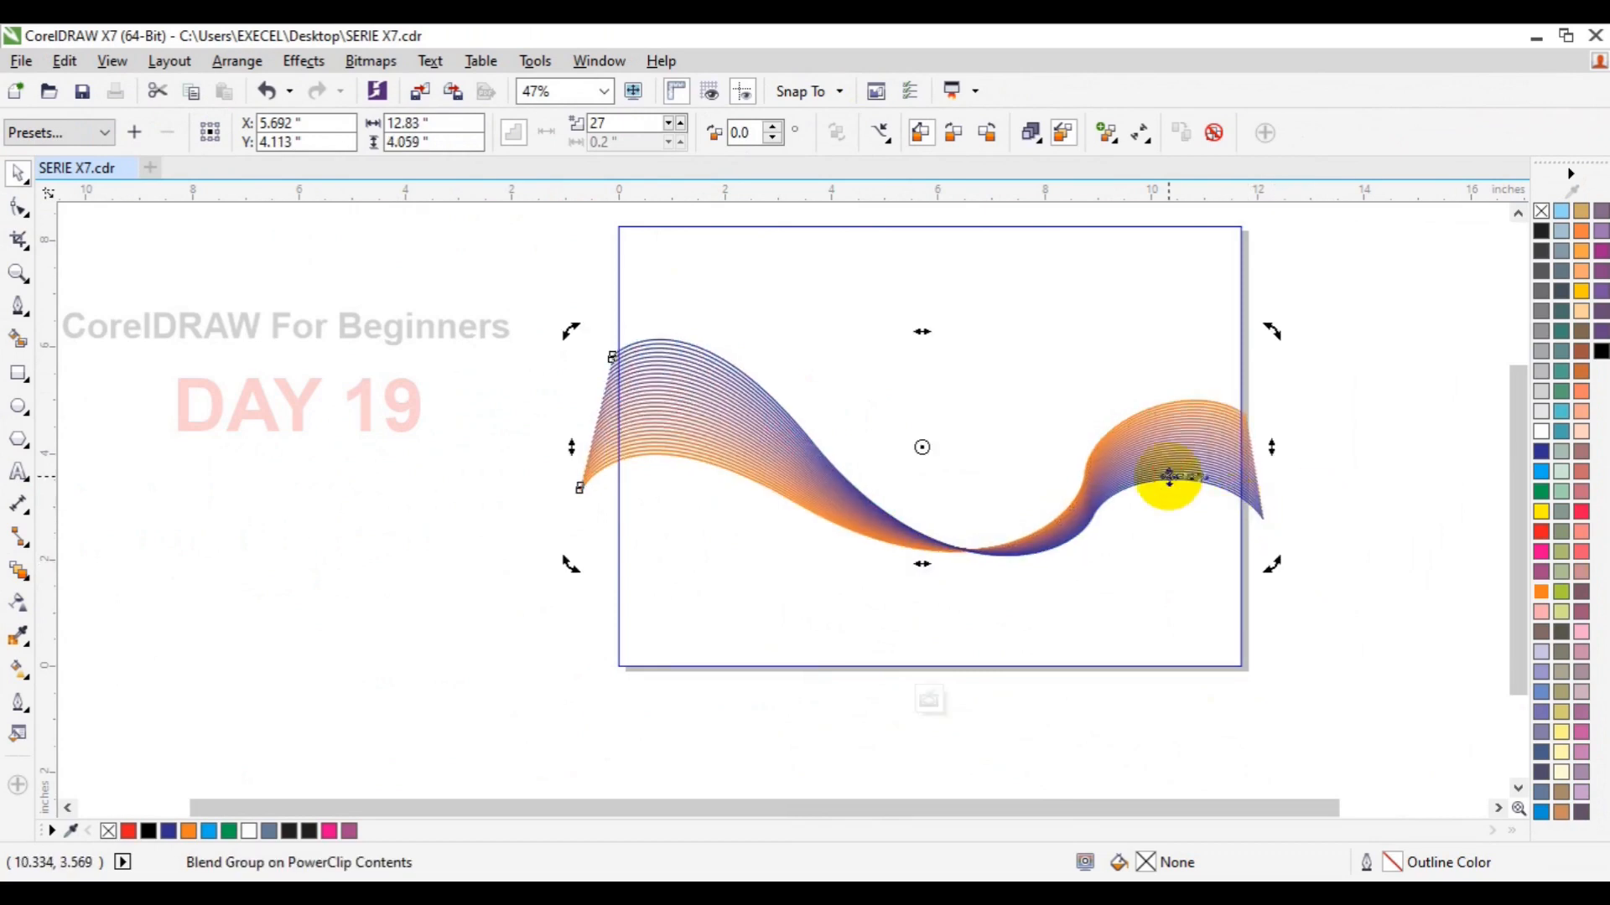
left_click_drag(1274, 568, 1275, 575)
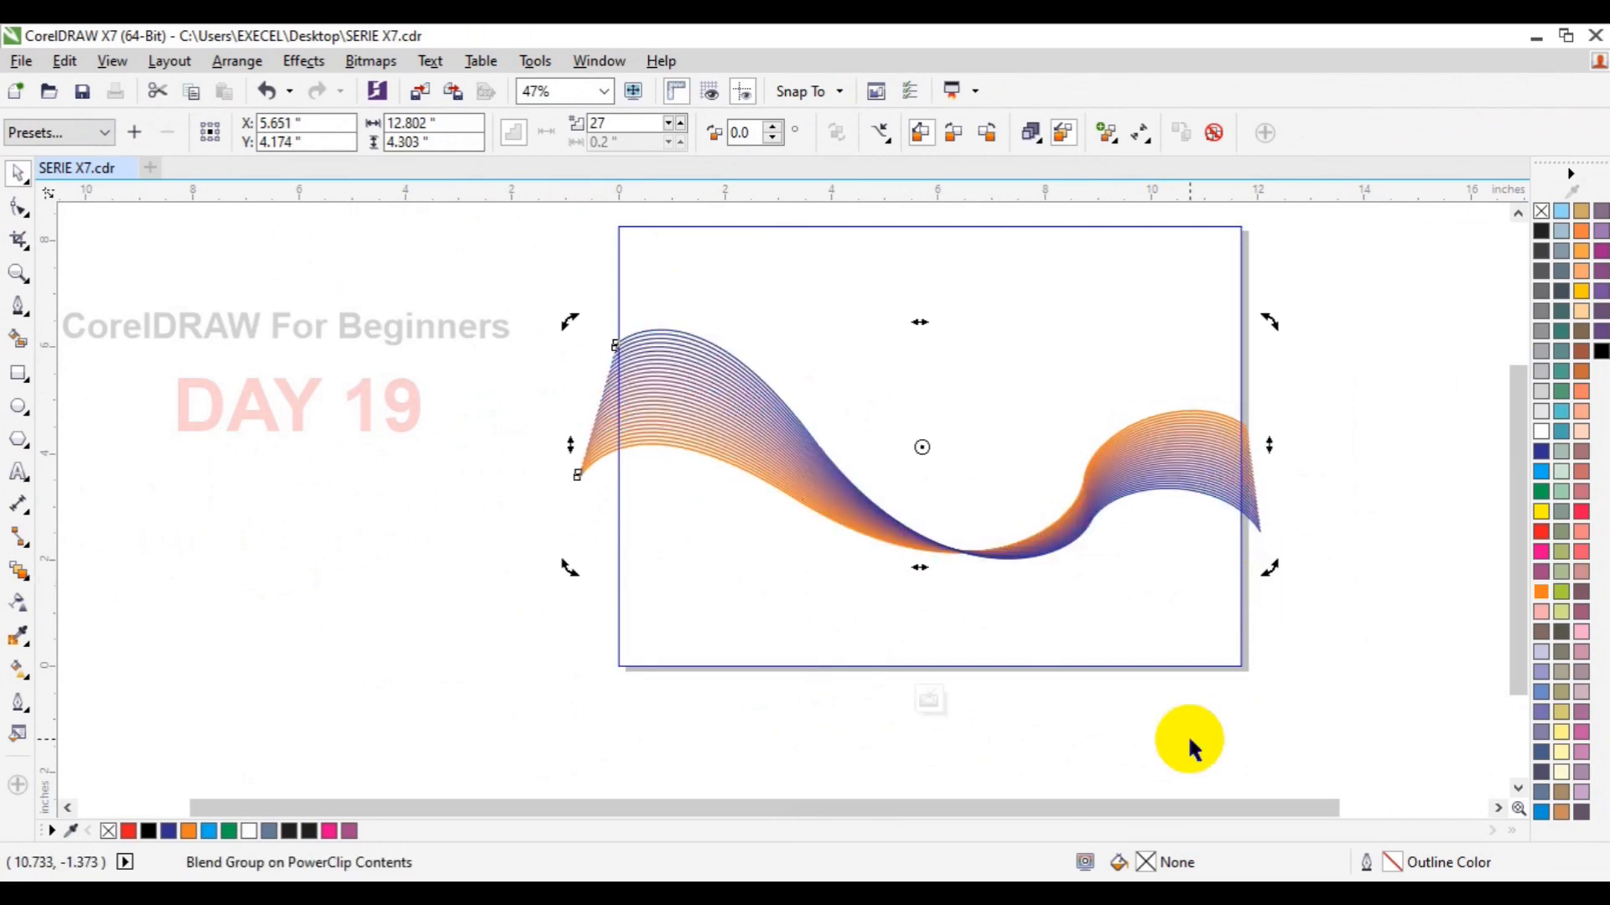
left_click(926, 704)
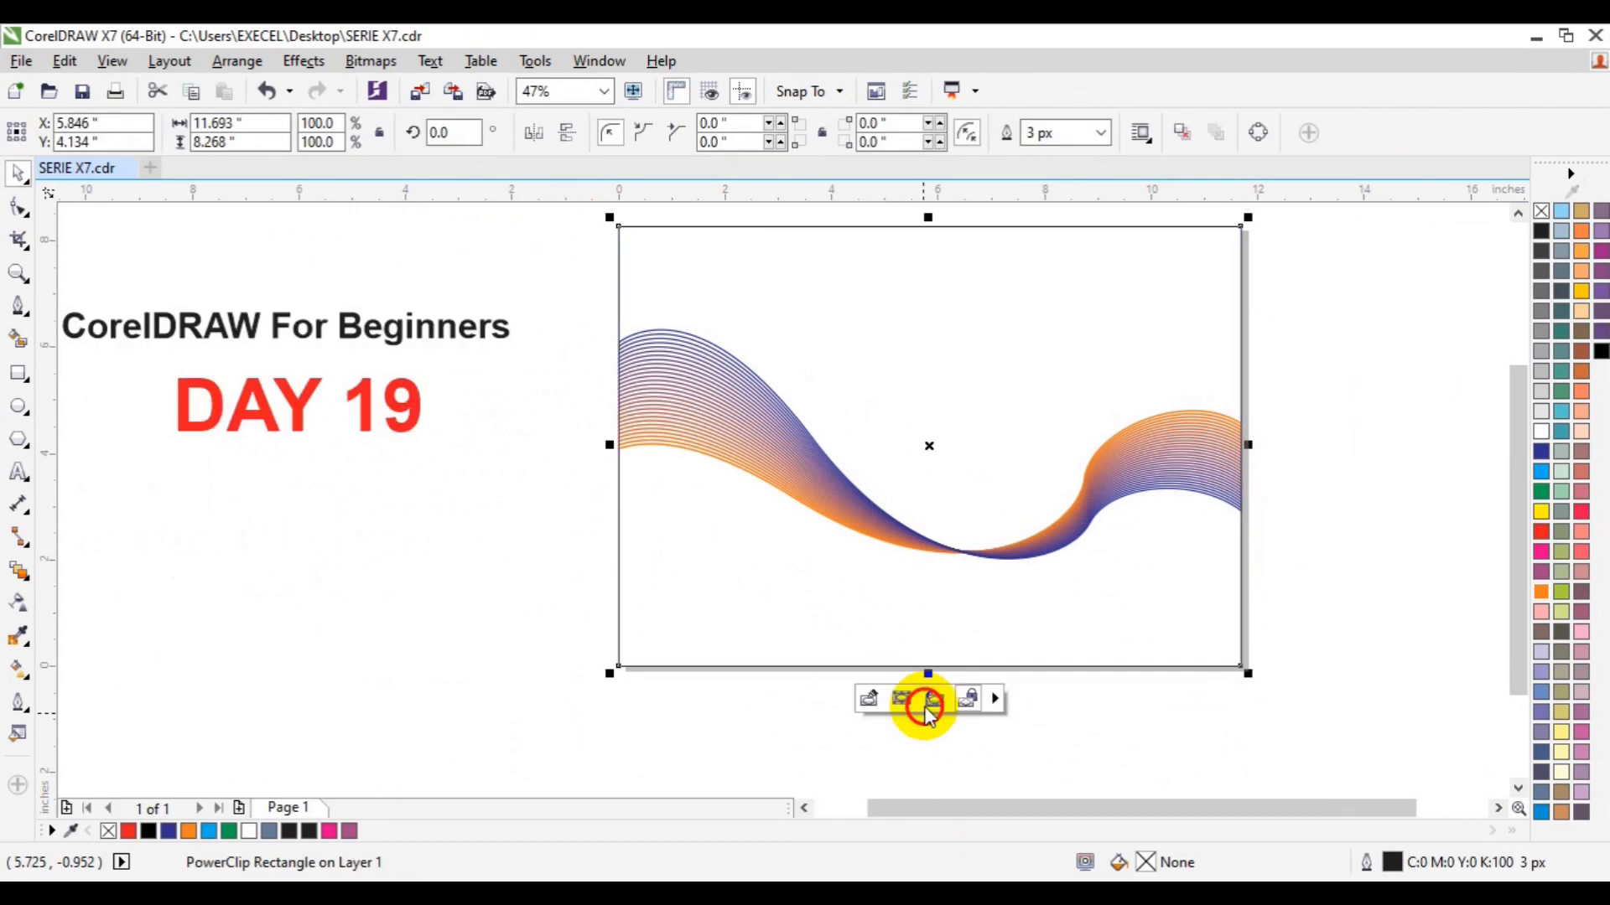
Step: Try black and cyan fills on the PowerClip rectangle behind the wave, ending with orange (C0 M60 Y100 K0)
left_click(874, 617)
left_click(1332, 460)
left_click(1217, 354)
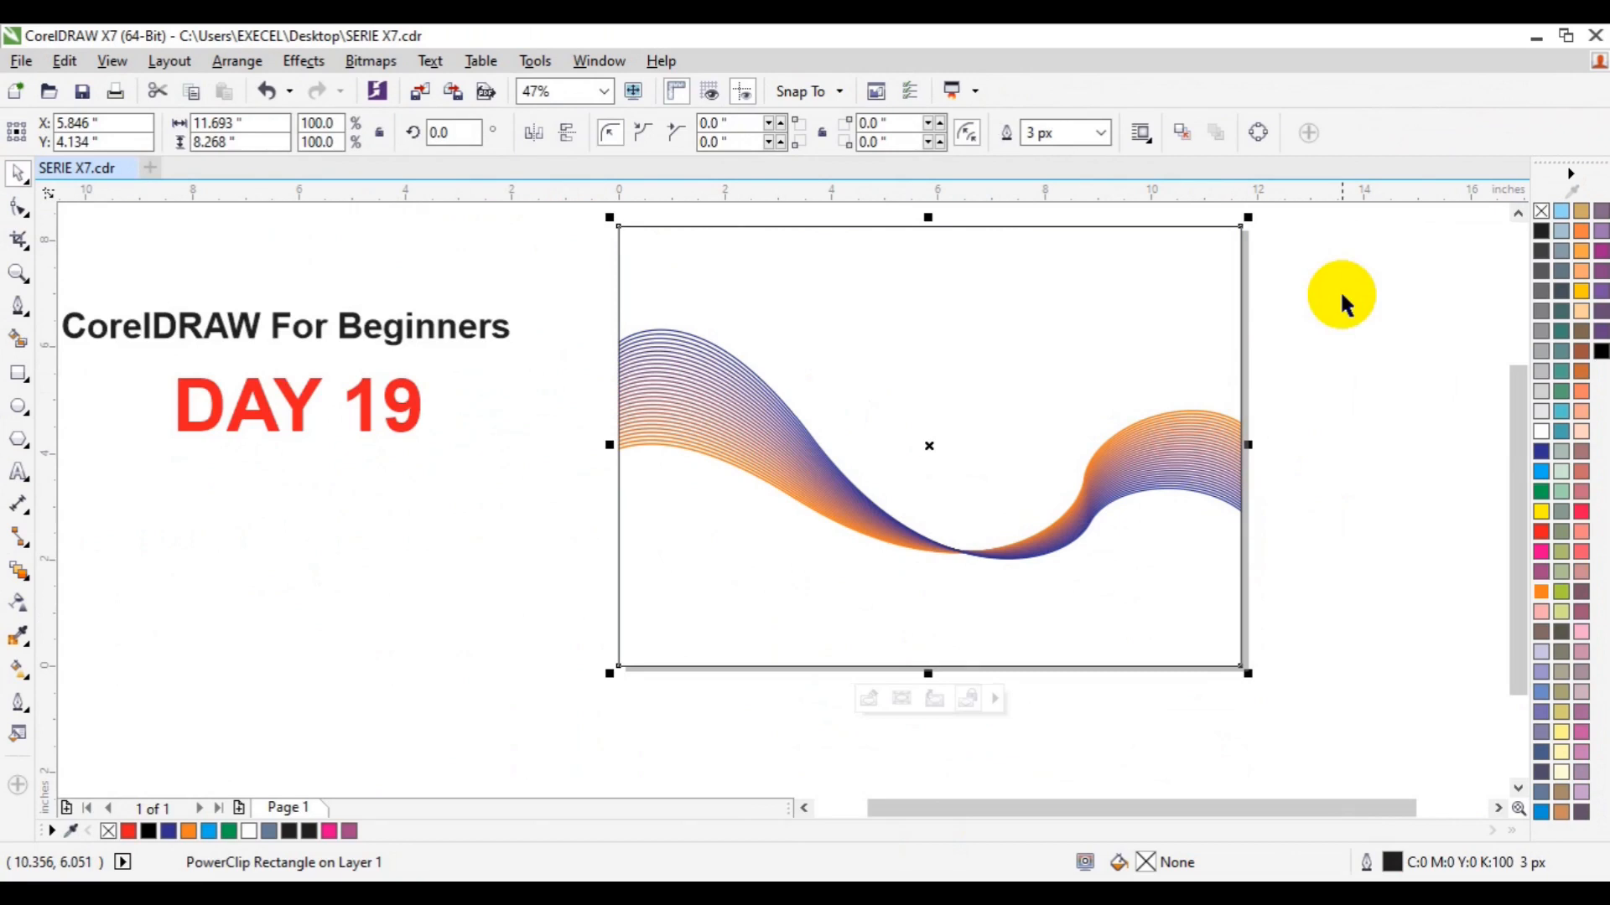
left_click(1540, 235)
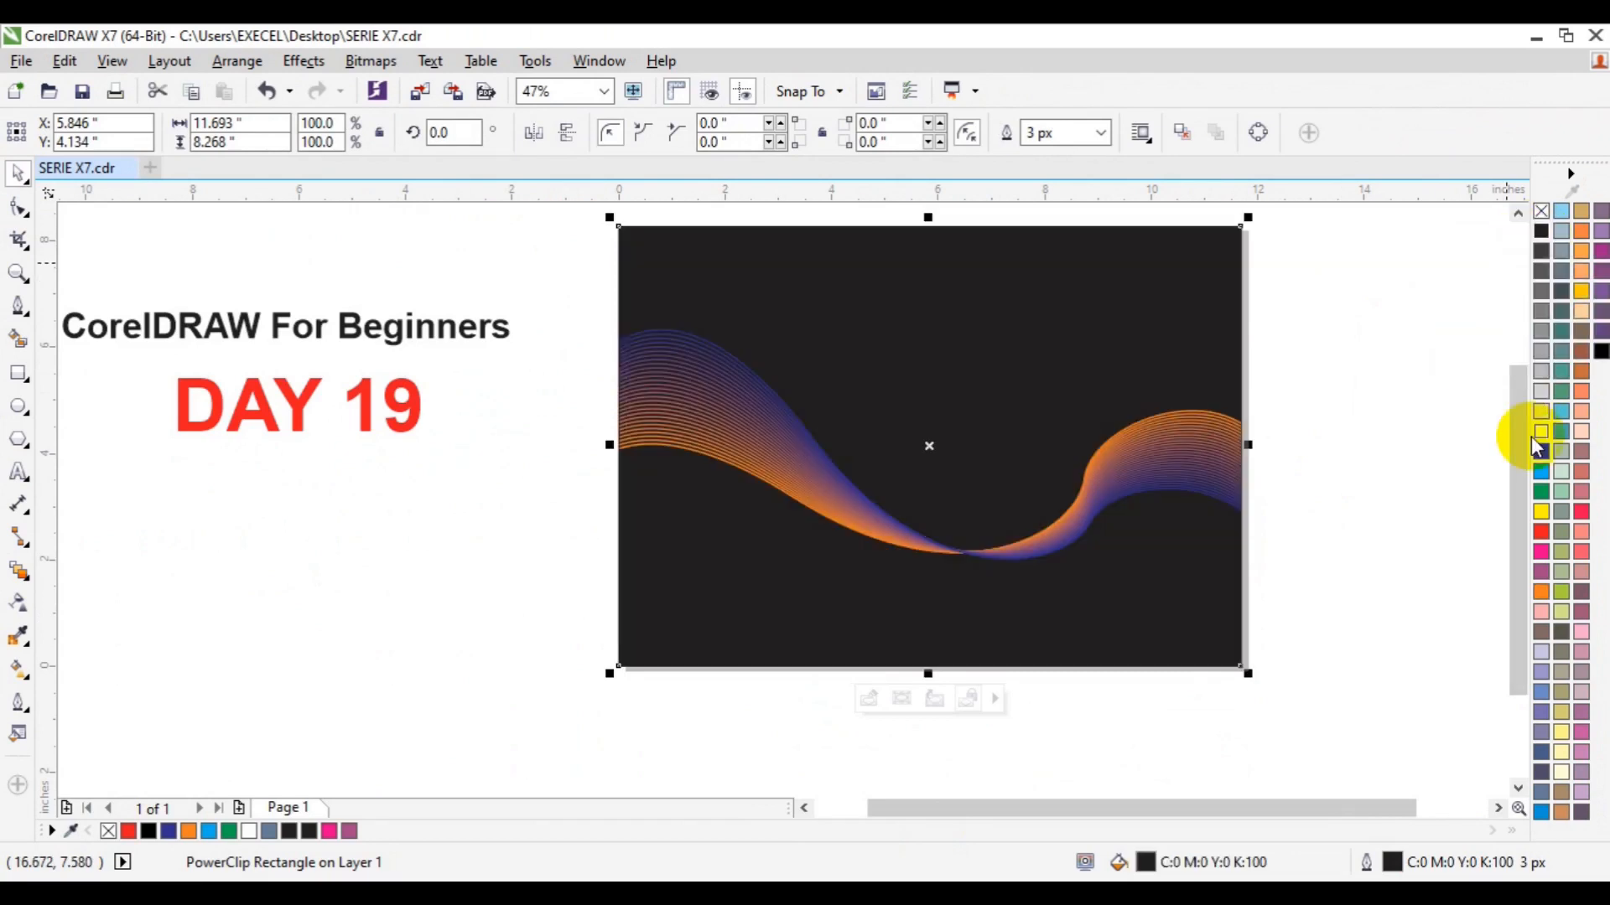
left_click(1541, 484)
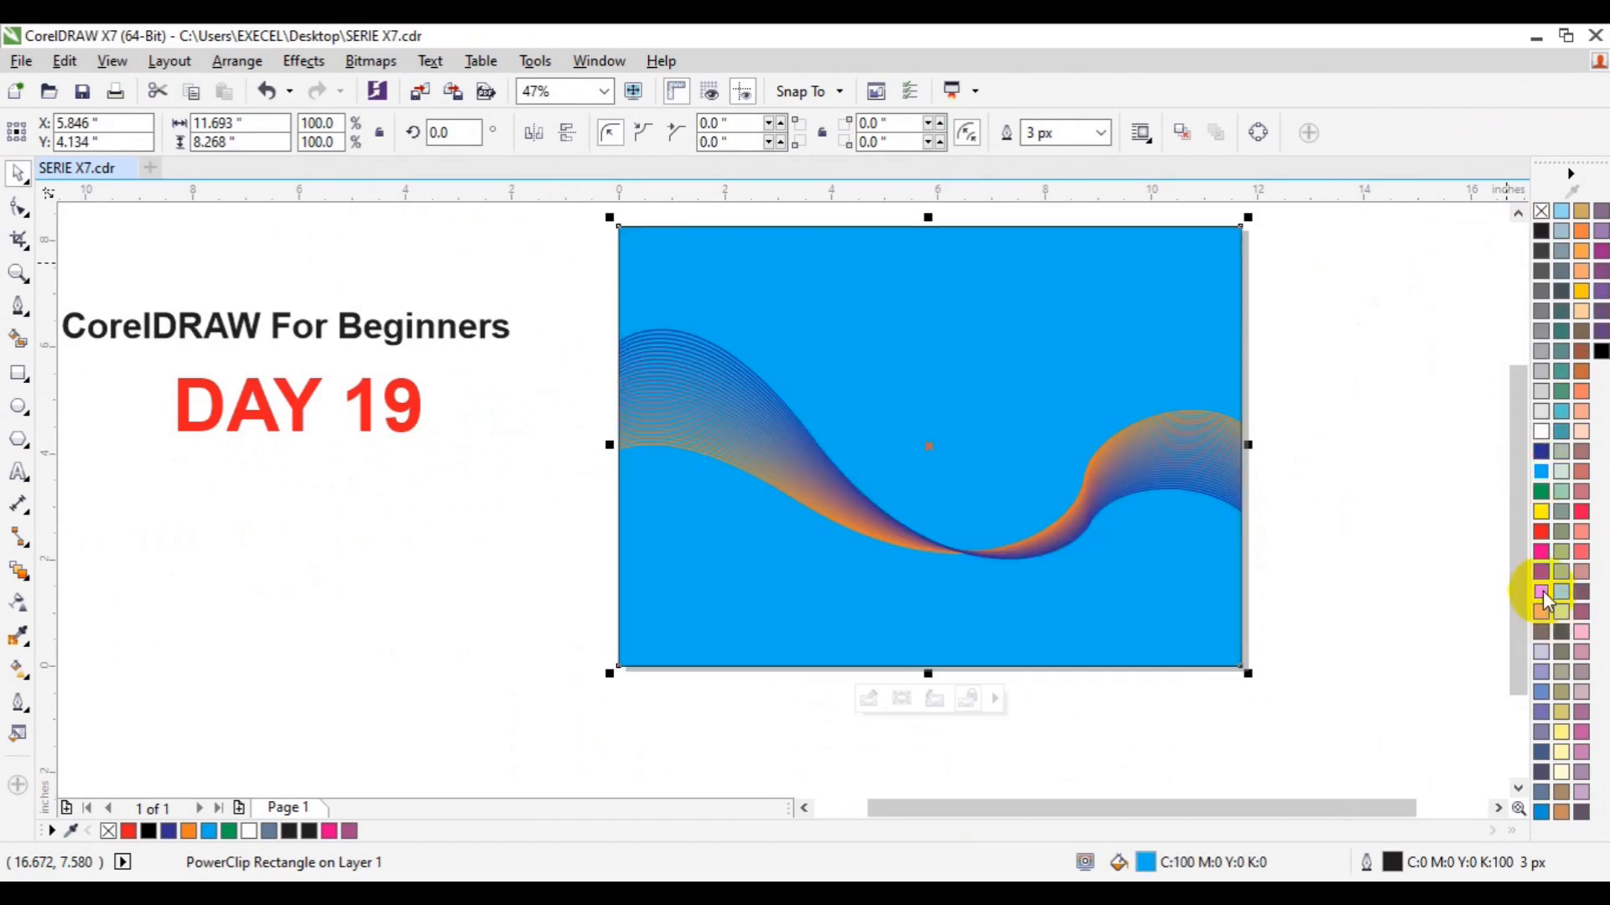
left_click(1543, 592)
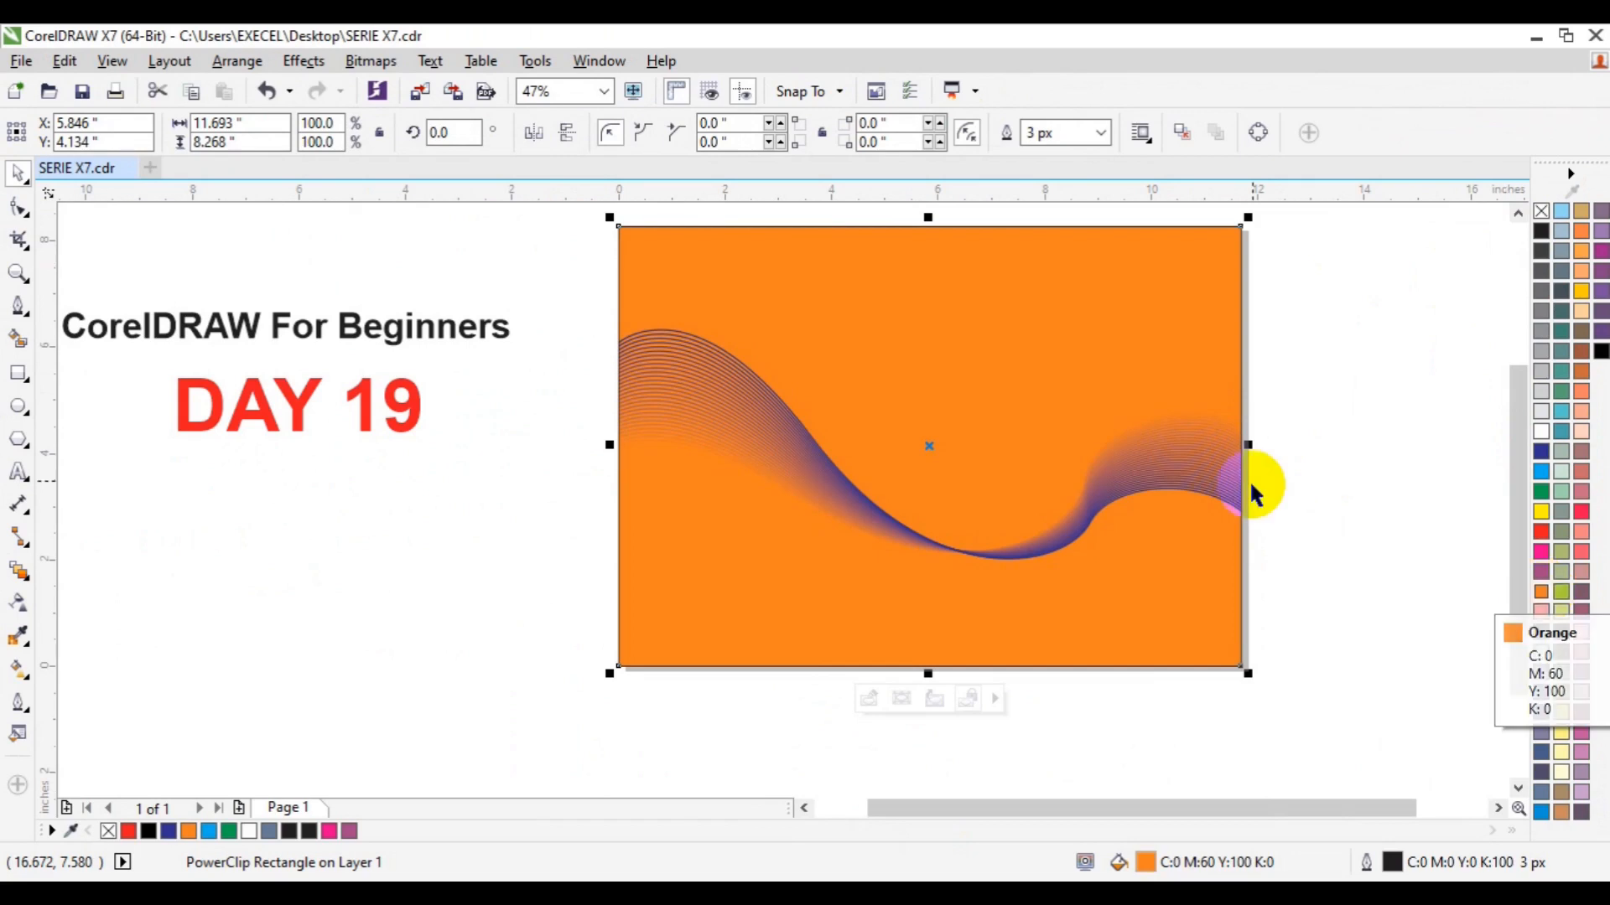
Step: Fill the PowerClip rectangle with blue (C100 M100 Y0 K0), and delete the whole wave design from the page
left_click(1330, 550)
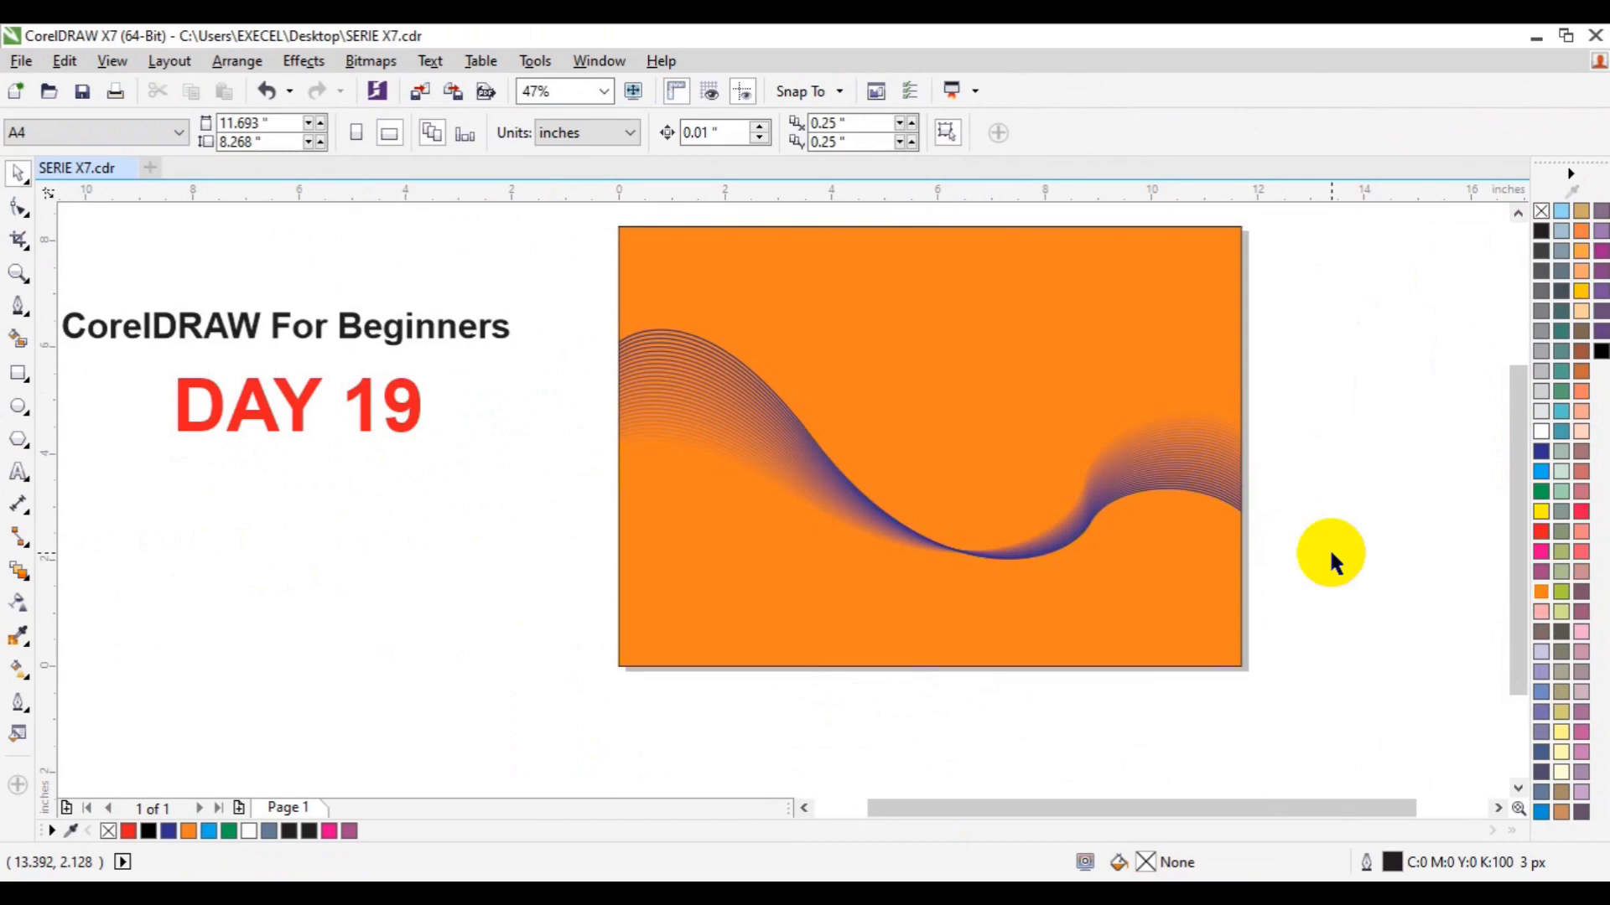
left_click(1174, 653)
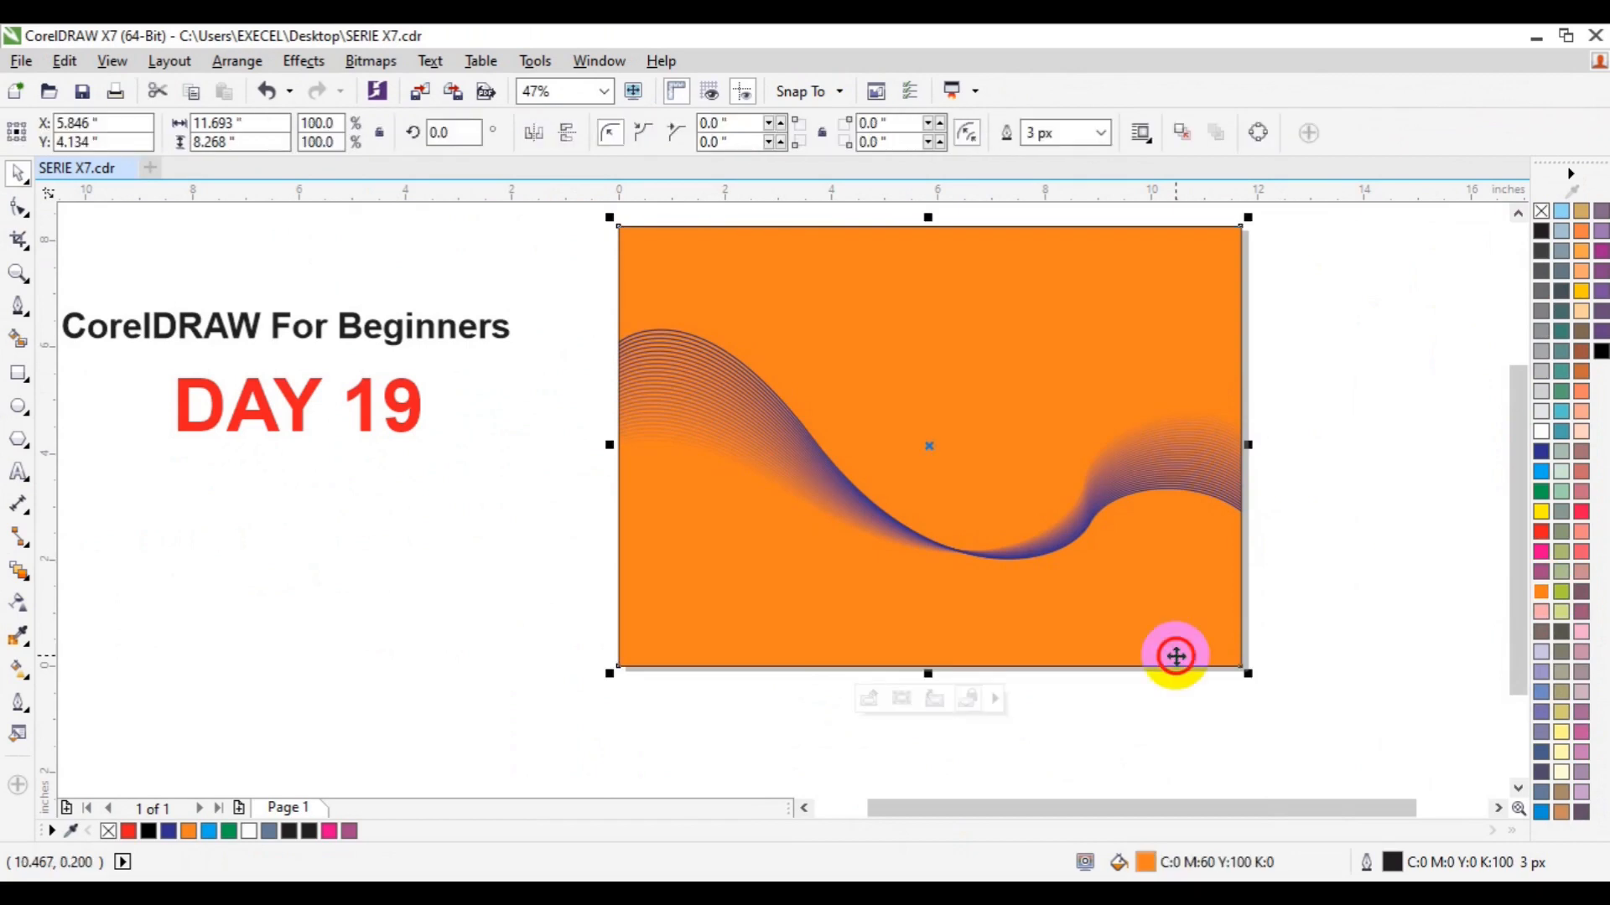
left_click(1541, 451)
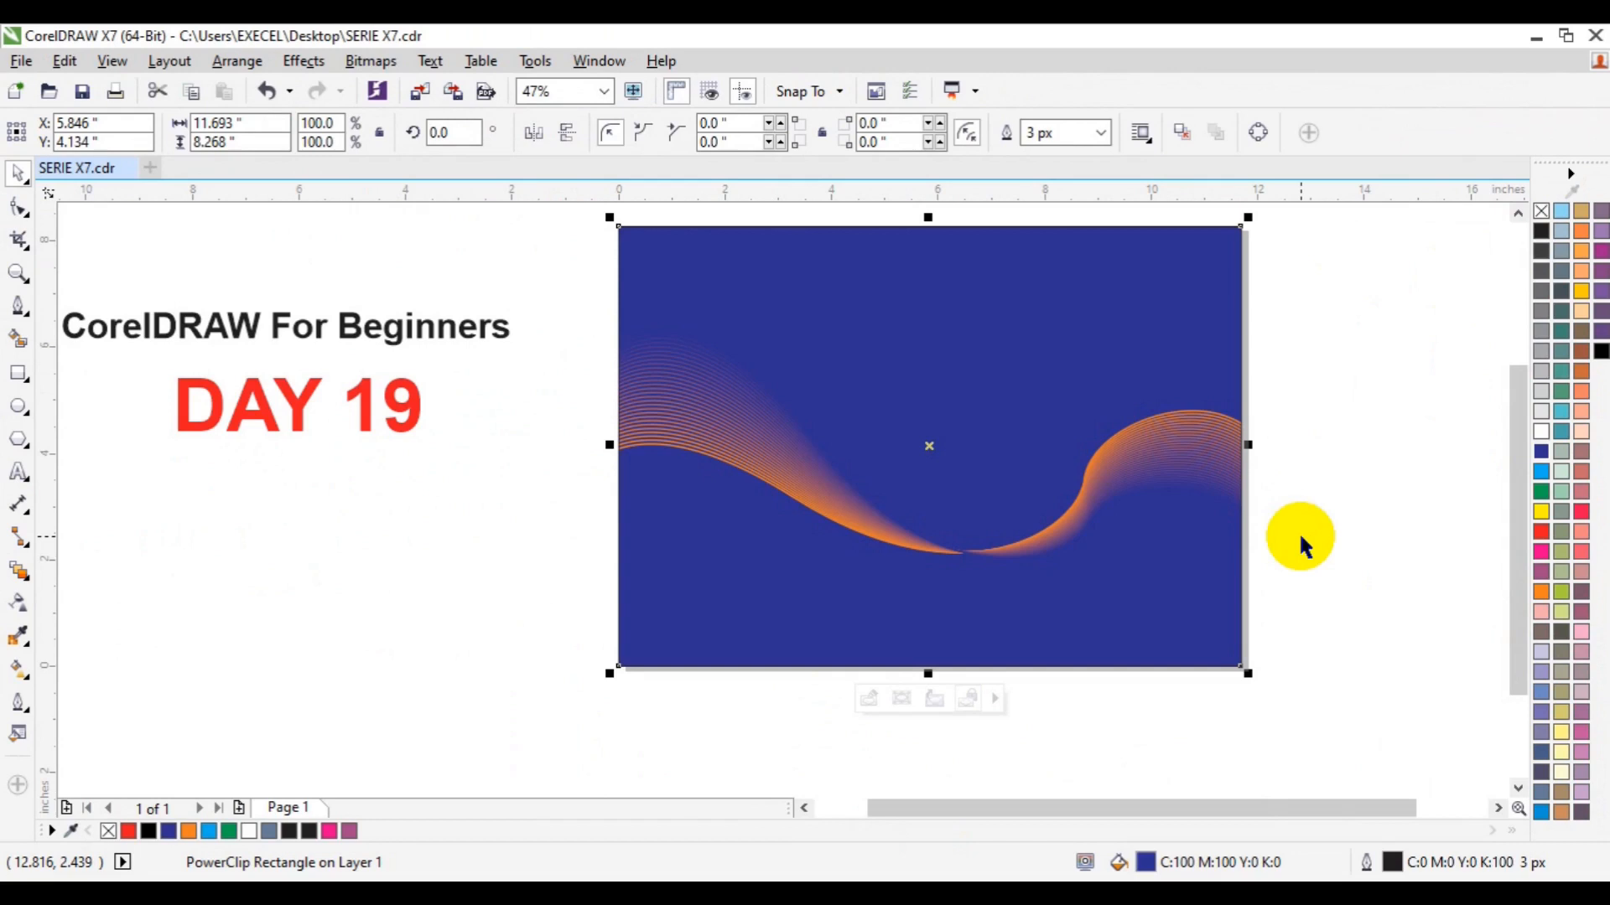
key("Delete")
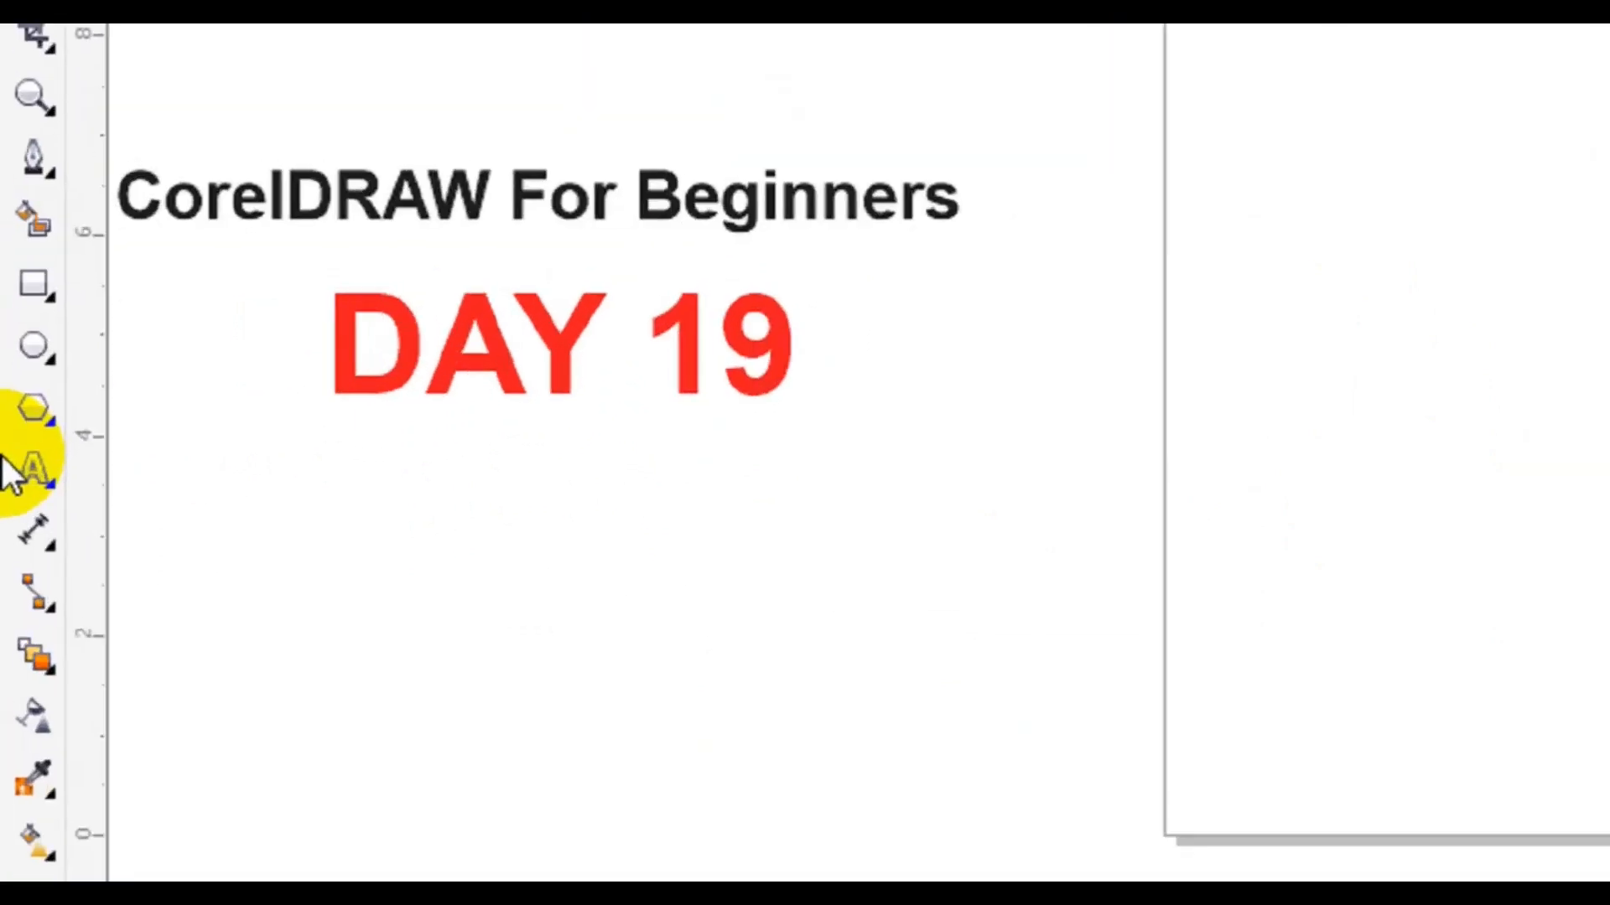
Step: Add the artistic text "EXCEL" on the empty page, left of the centre
left_click(37, 459)
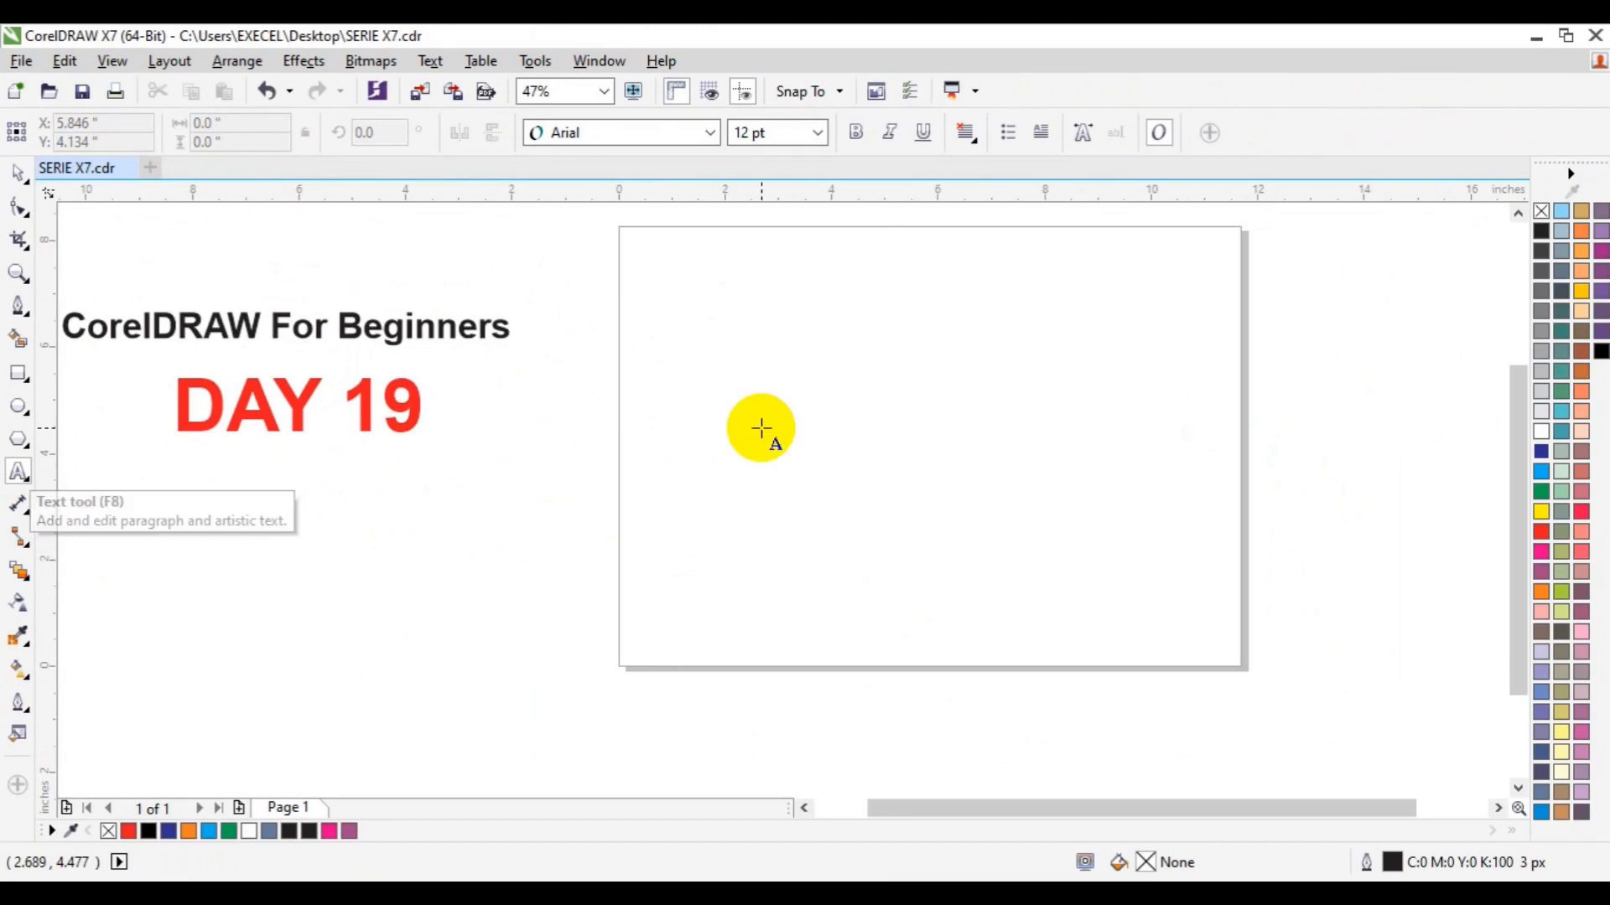
left_click(760, 429)
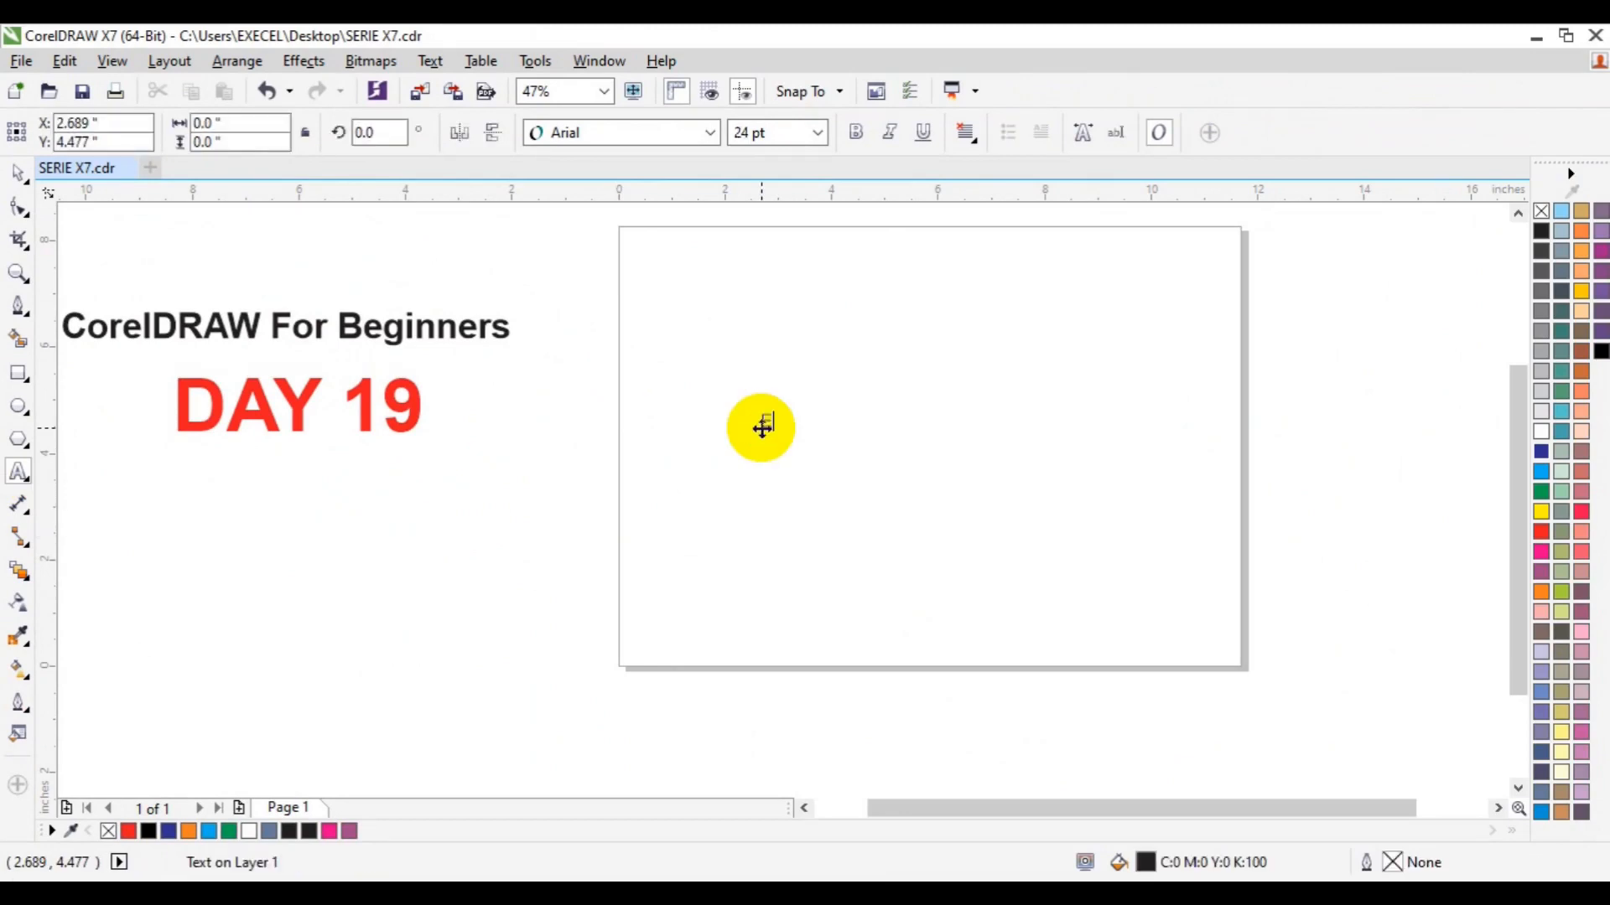
type("EXCEL")
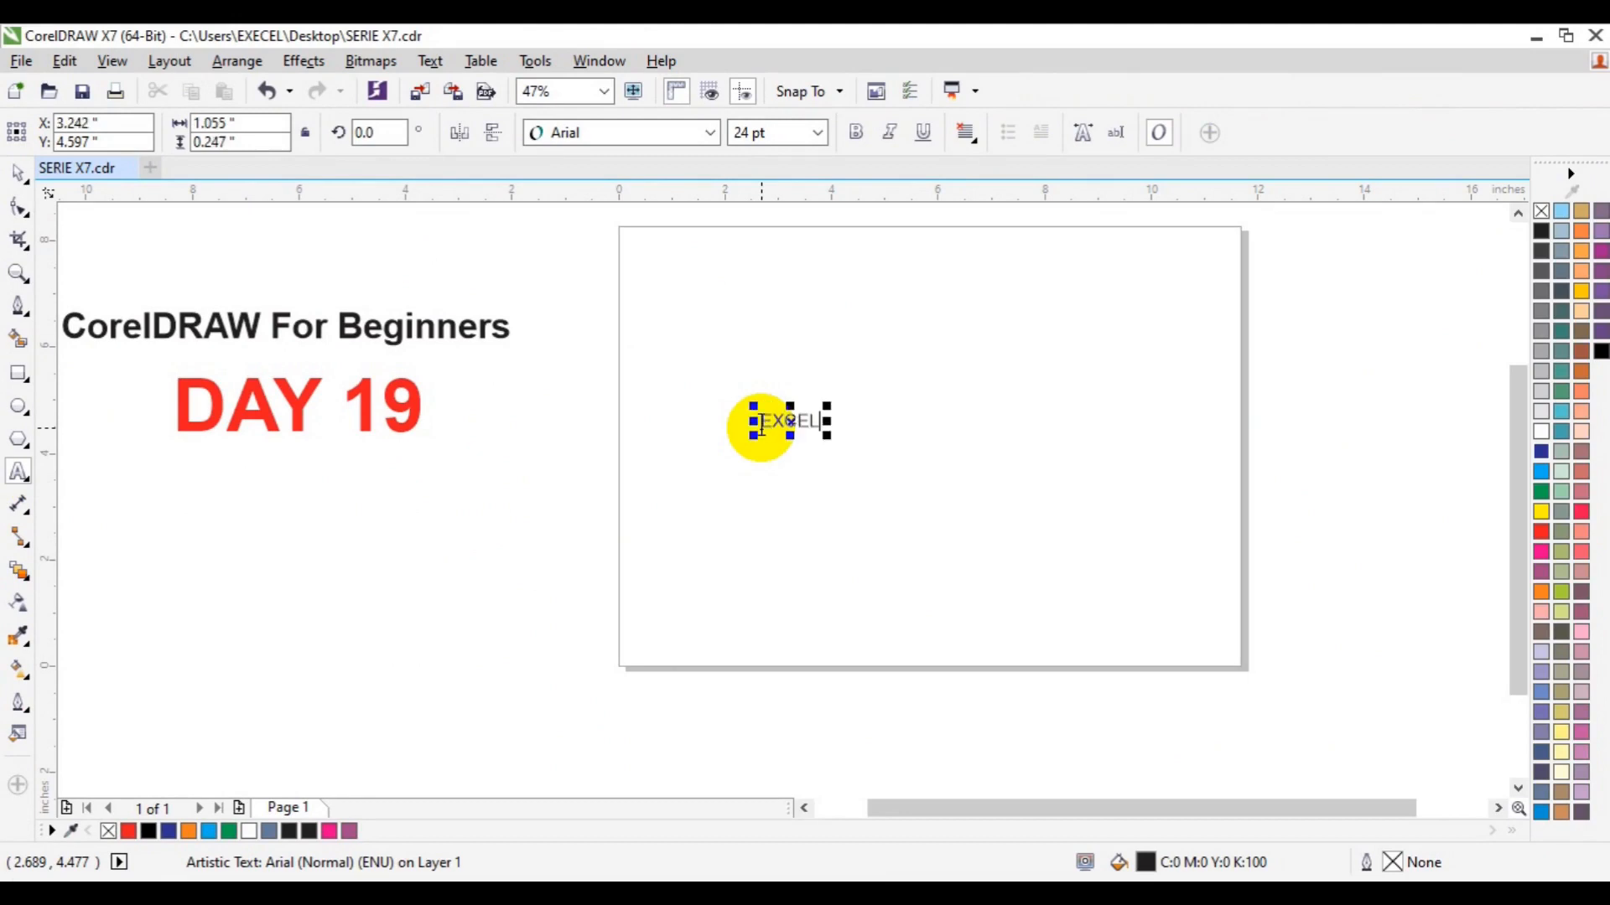
Step: Format the EXCEL text in Bebas at 100 pt and centre it on the page
key("ctrl+a")
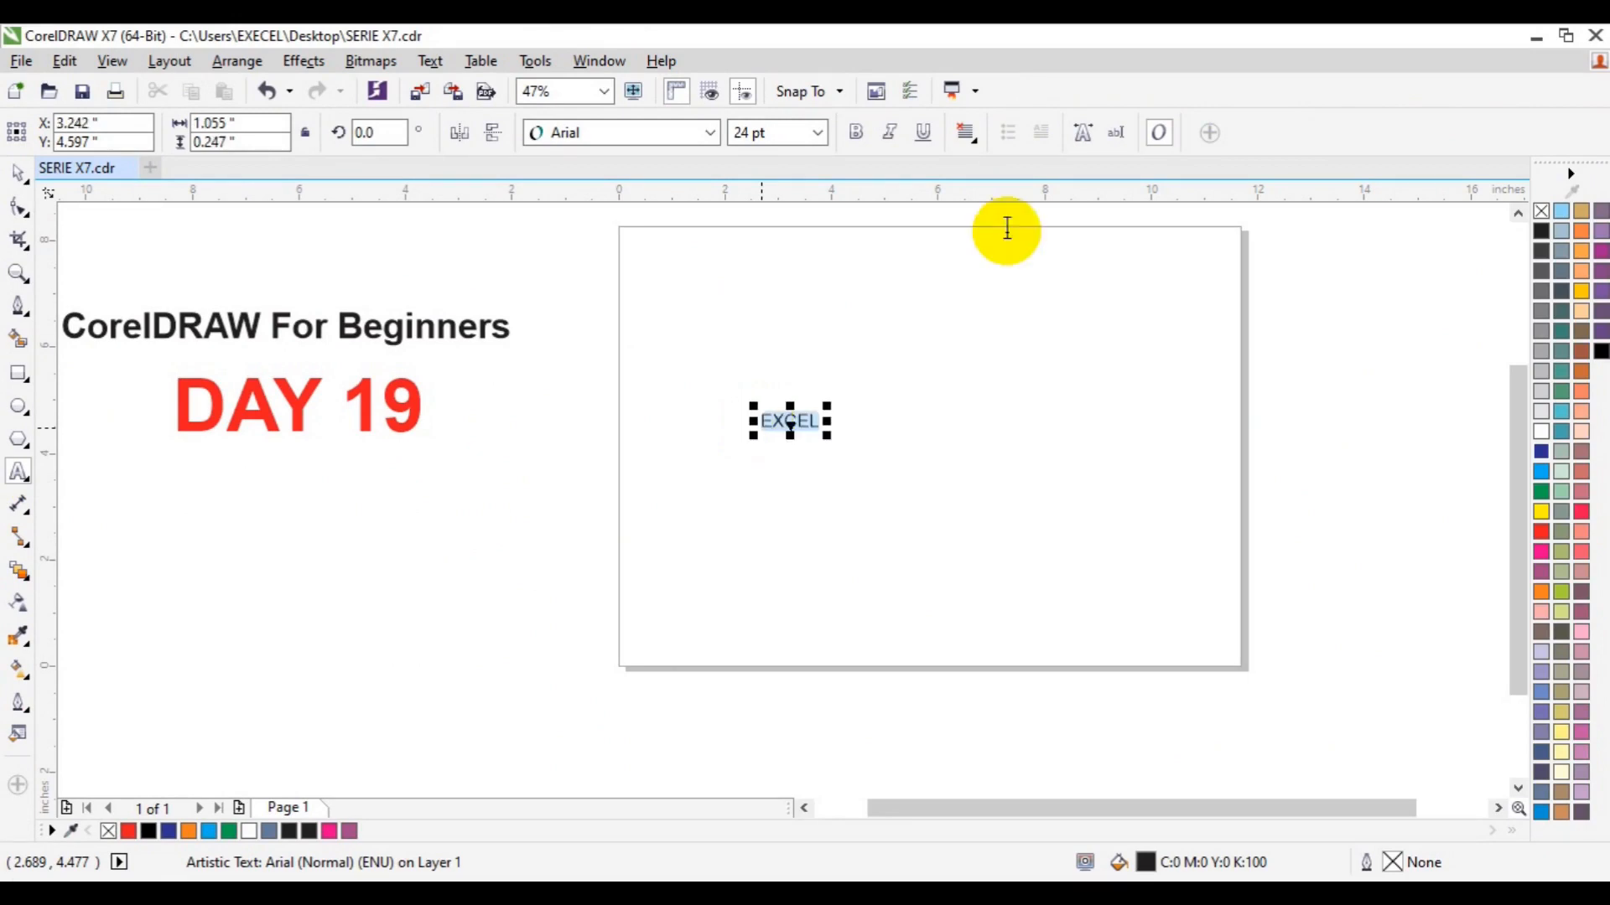
left_click(712, 135)
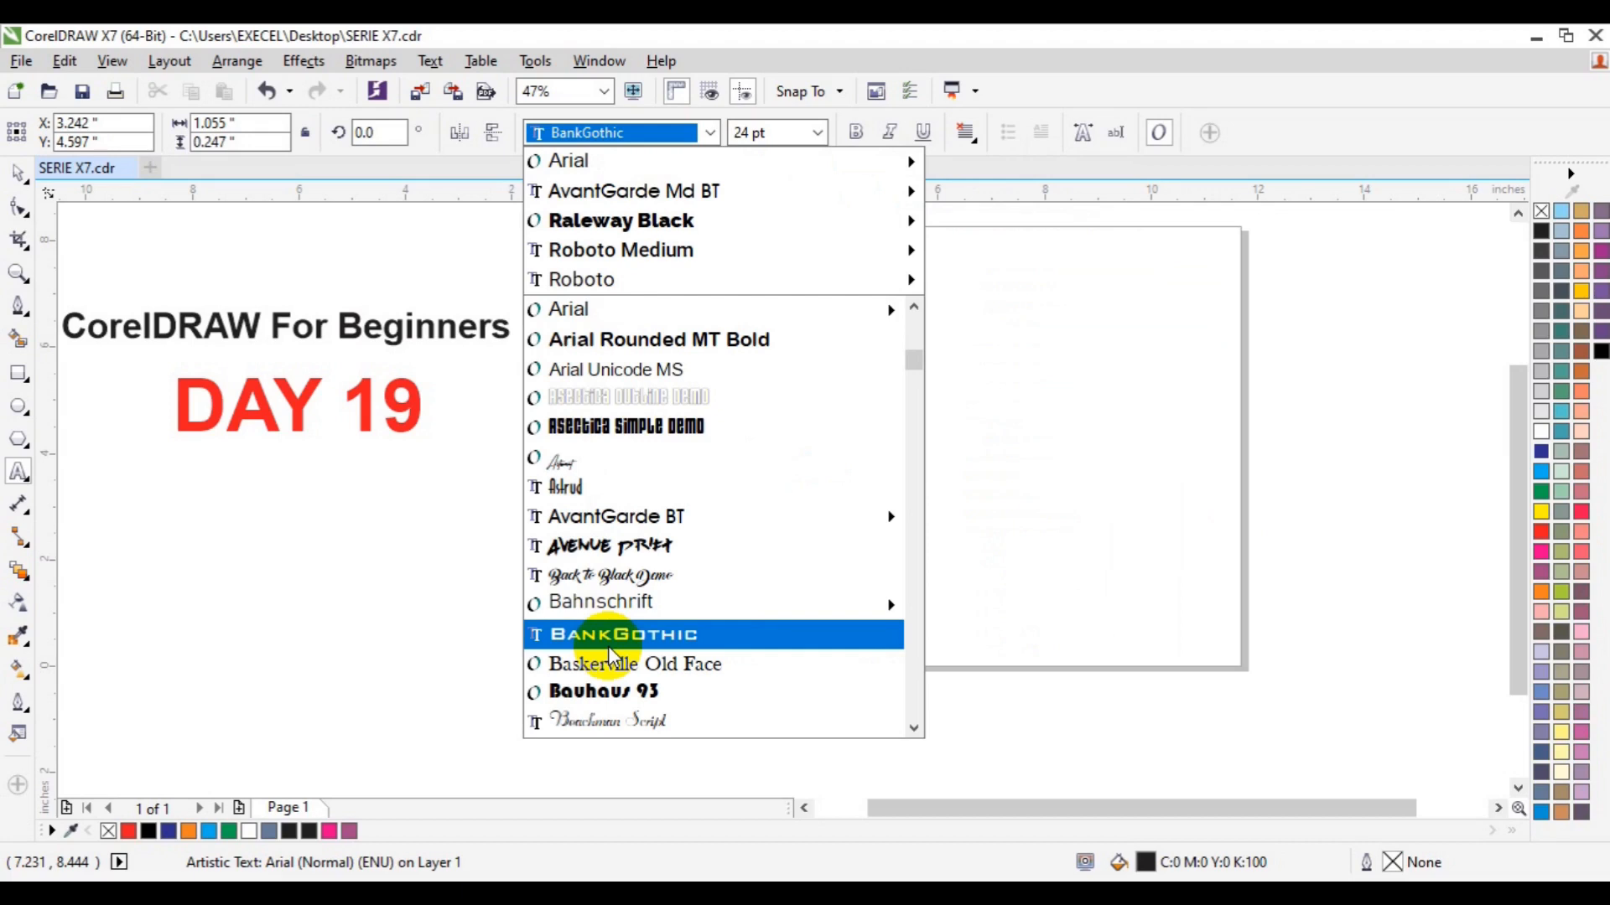
scroll(610, 656, "down", 3)
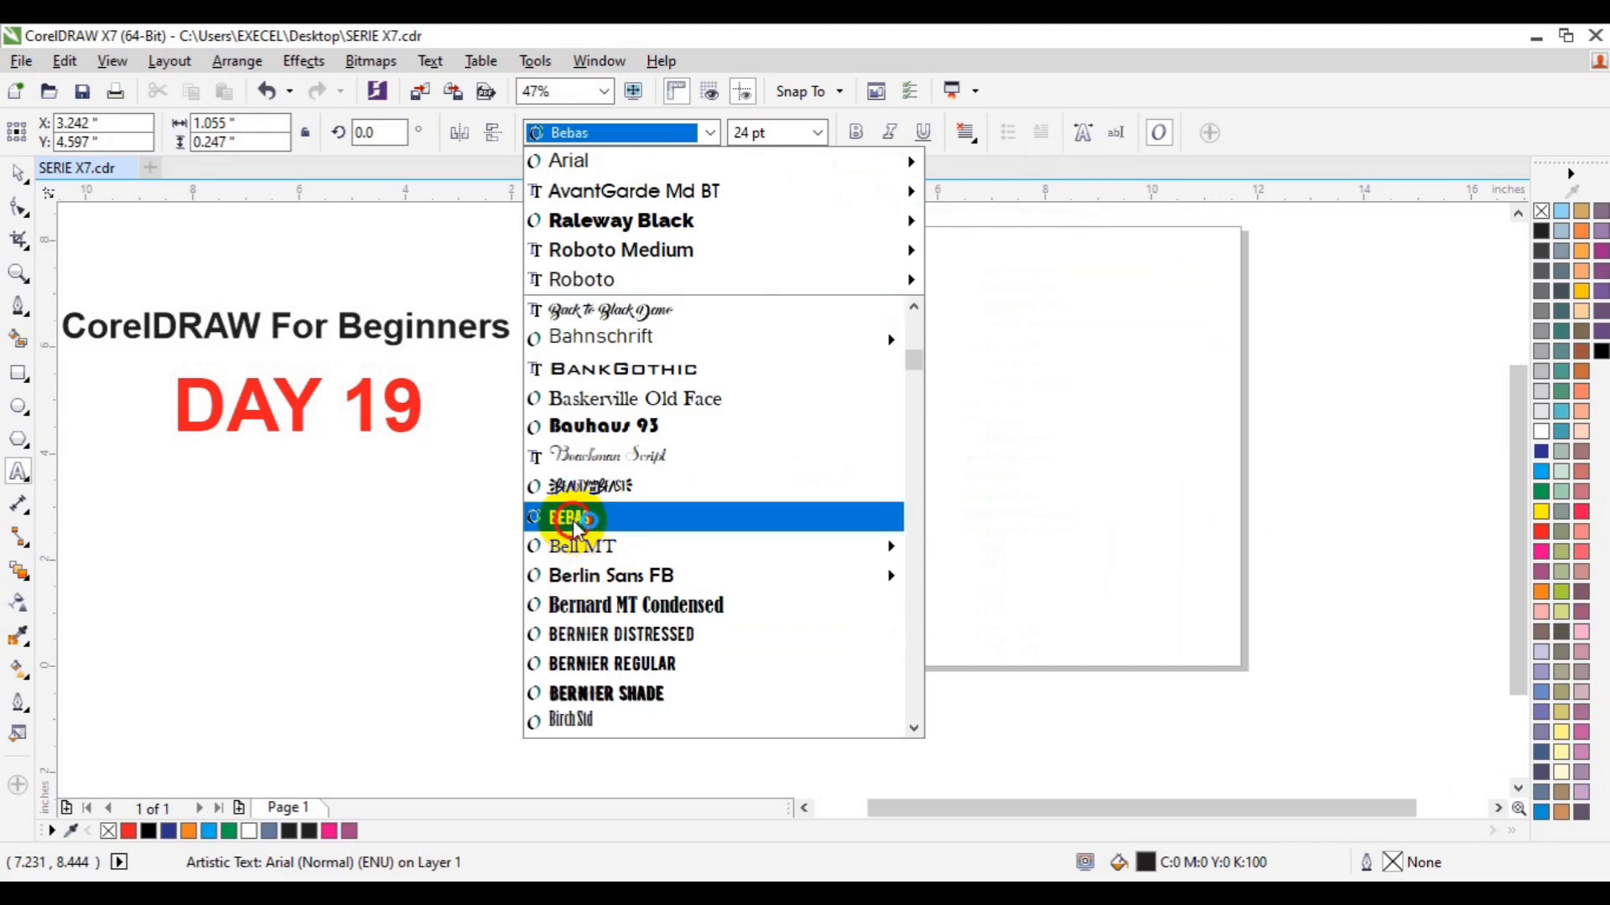
left_click(574, 520)
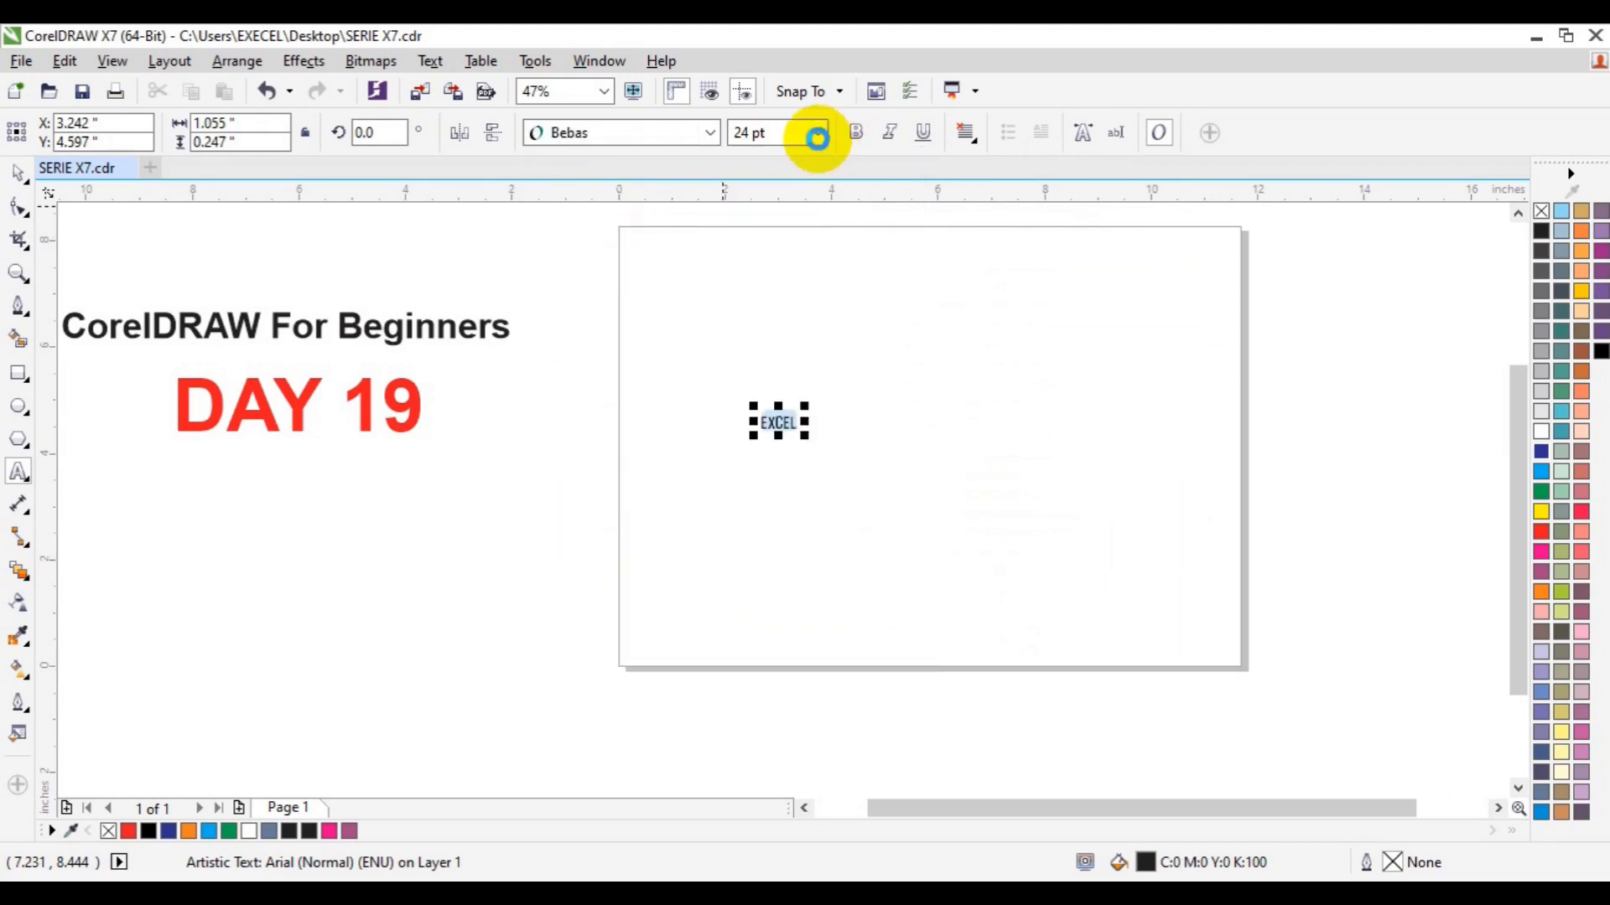
left_click(817, 132)
left_click(798, 440)
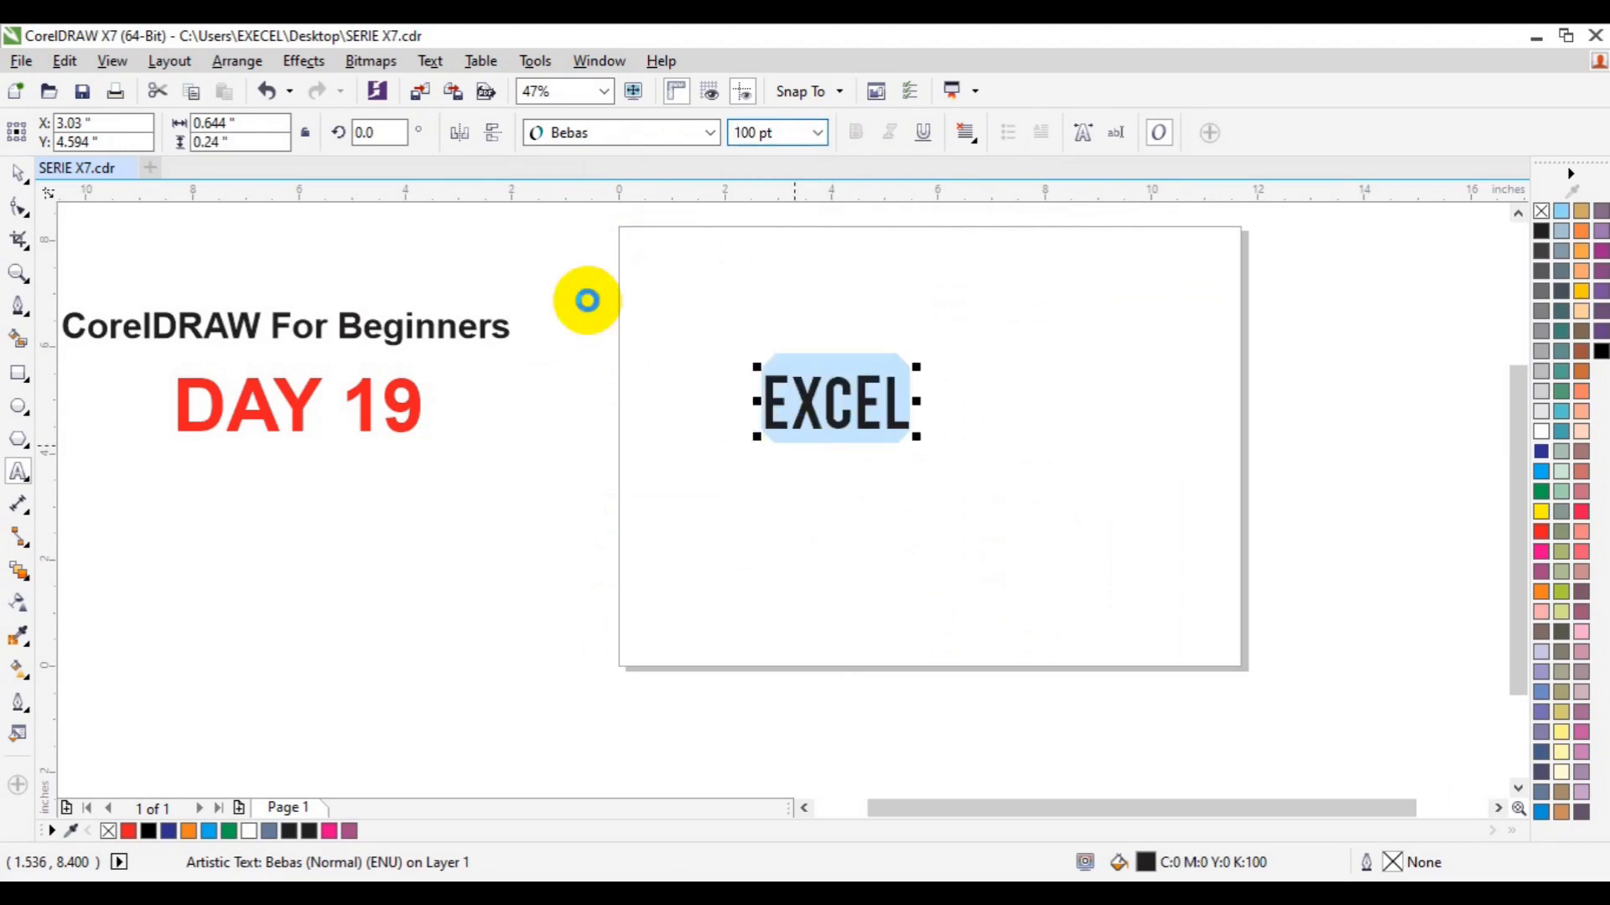
left_click(20, 176)
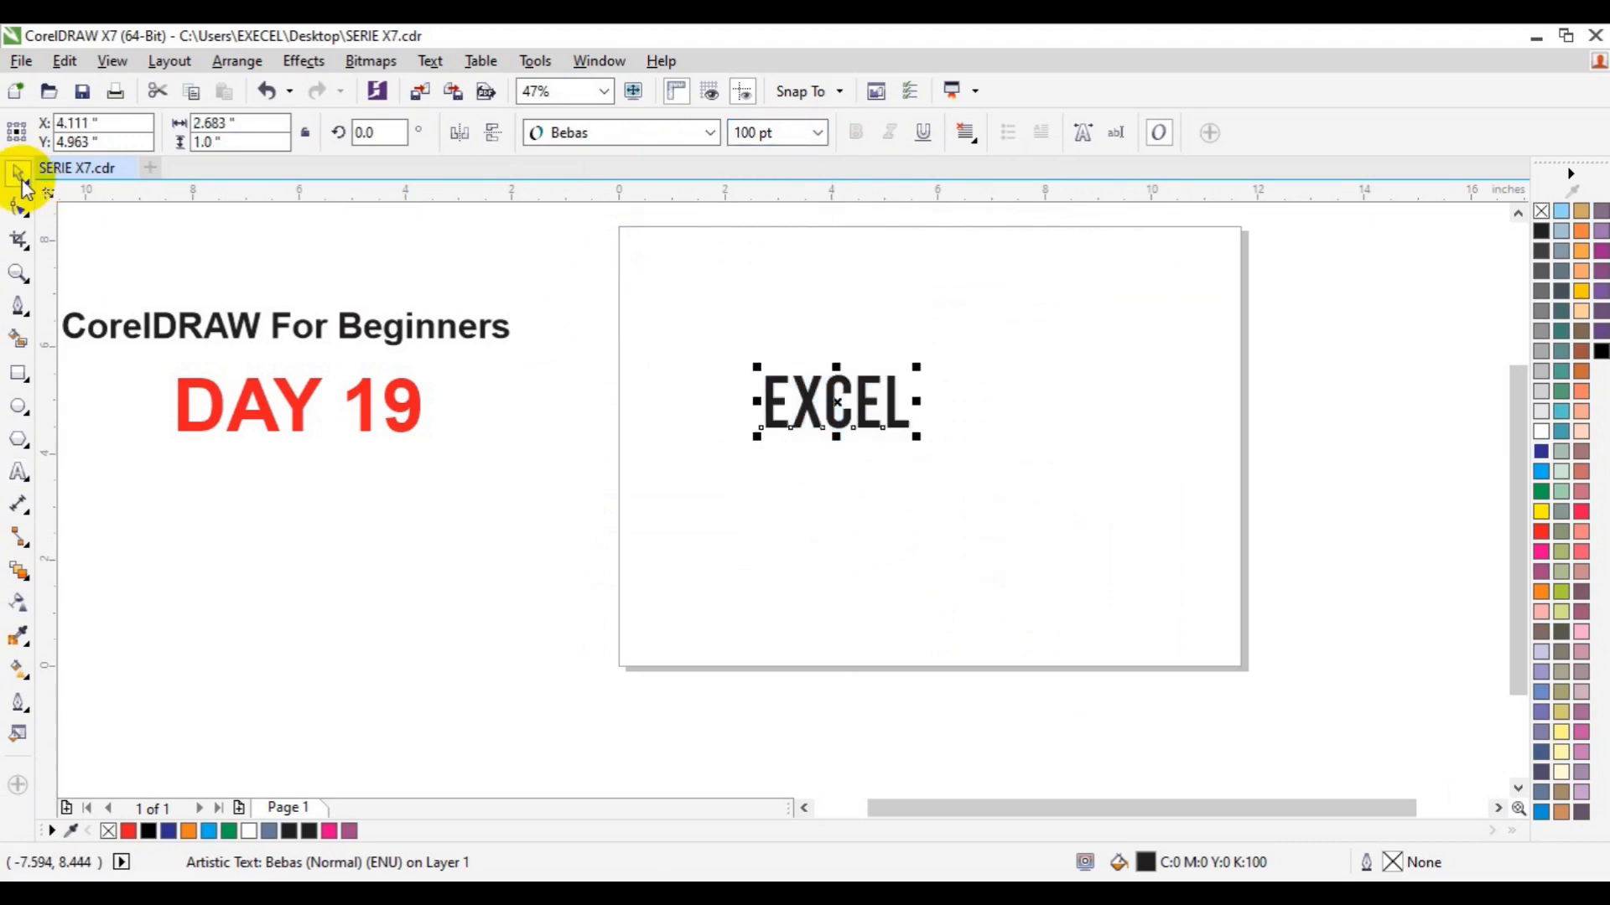
key("p")
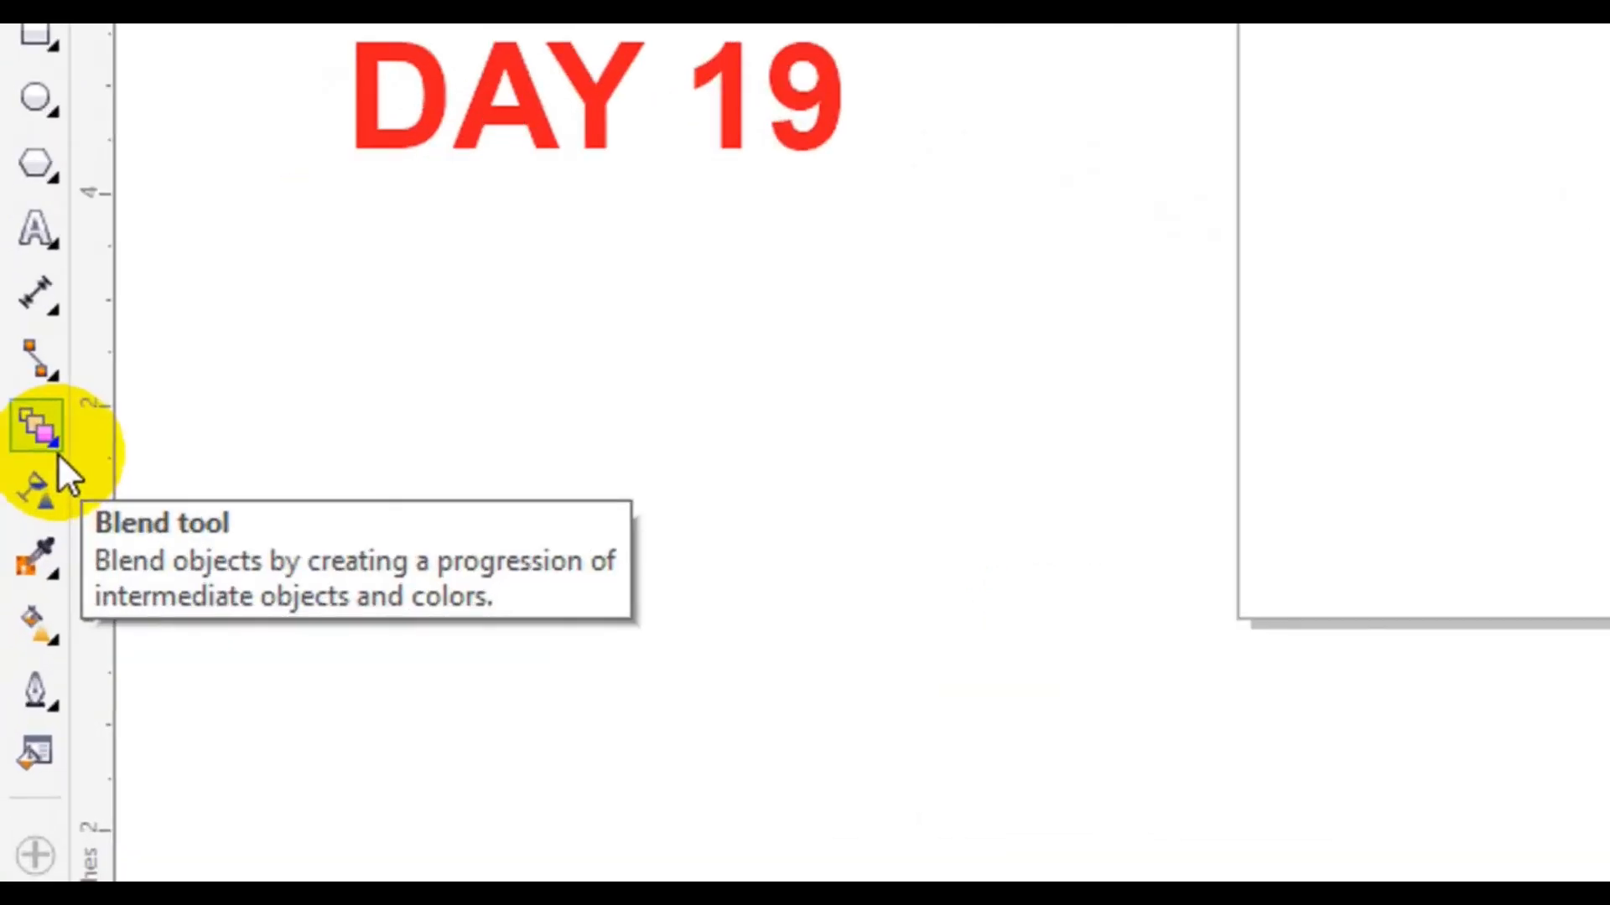
Step: Extrude the EXCEL text using the Extrude Bottom Left preset
left_click(55, 446)
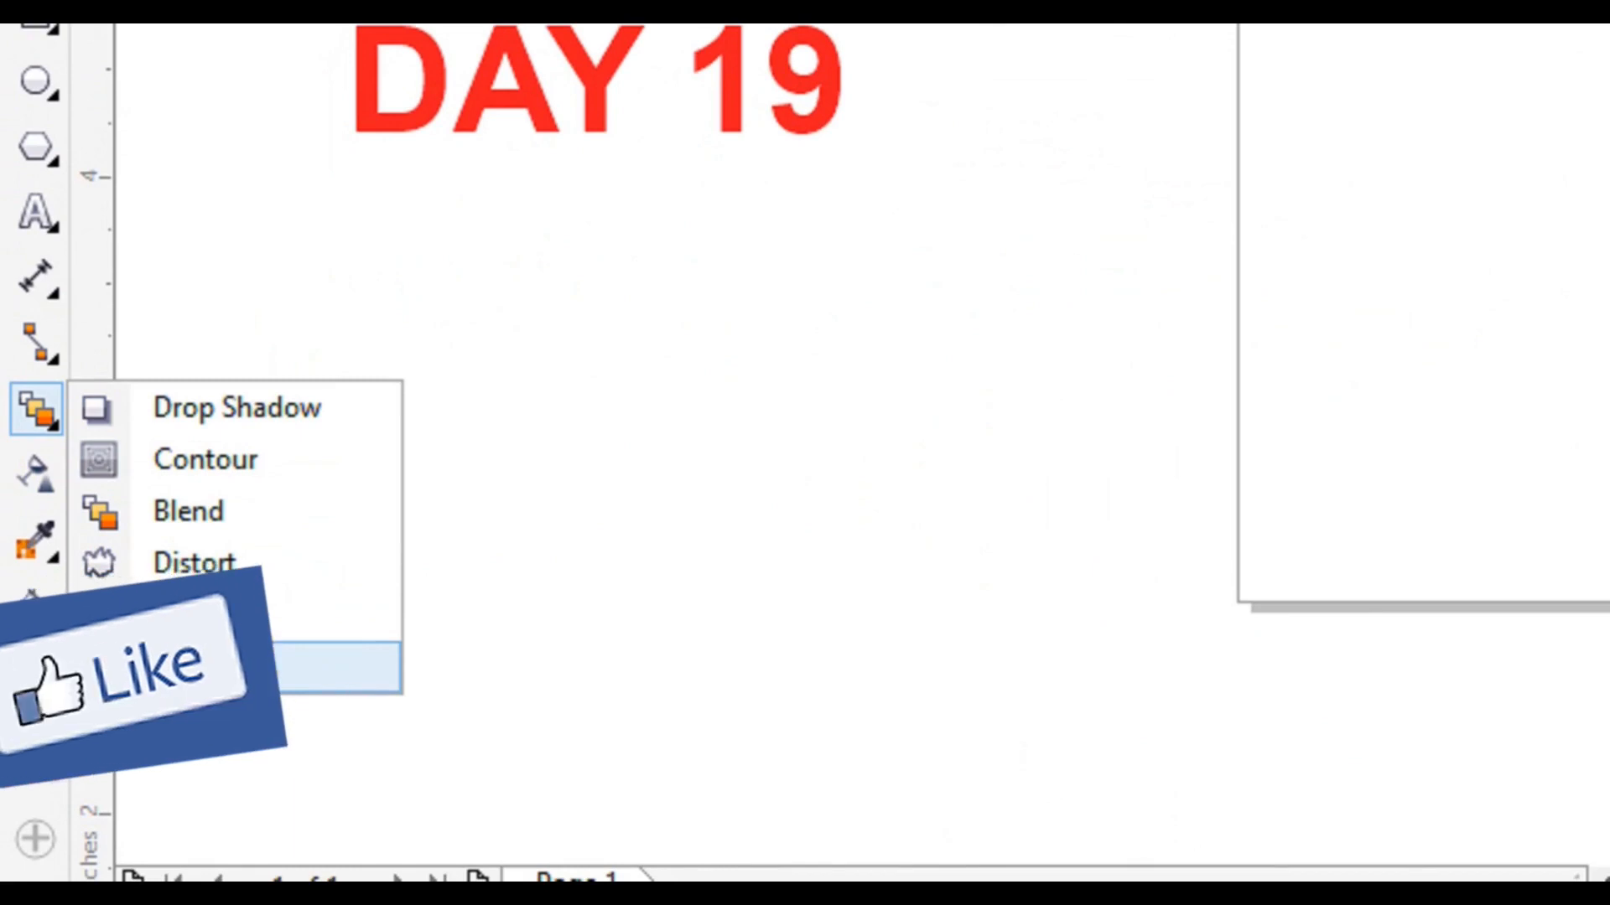
left_click(186, 670)
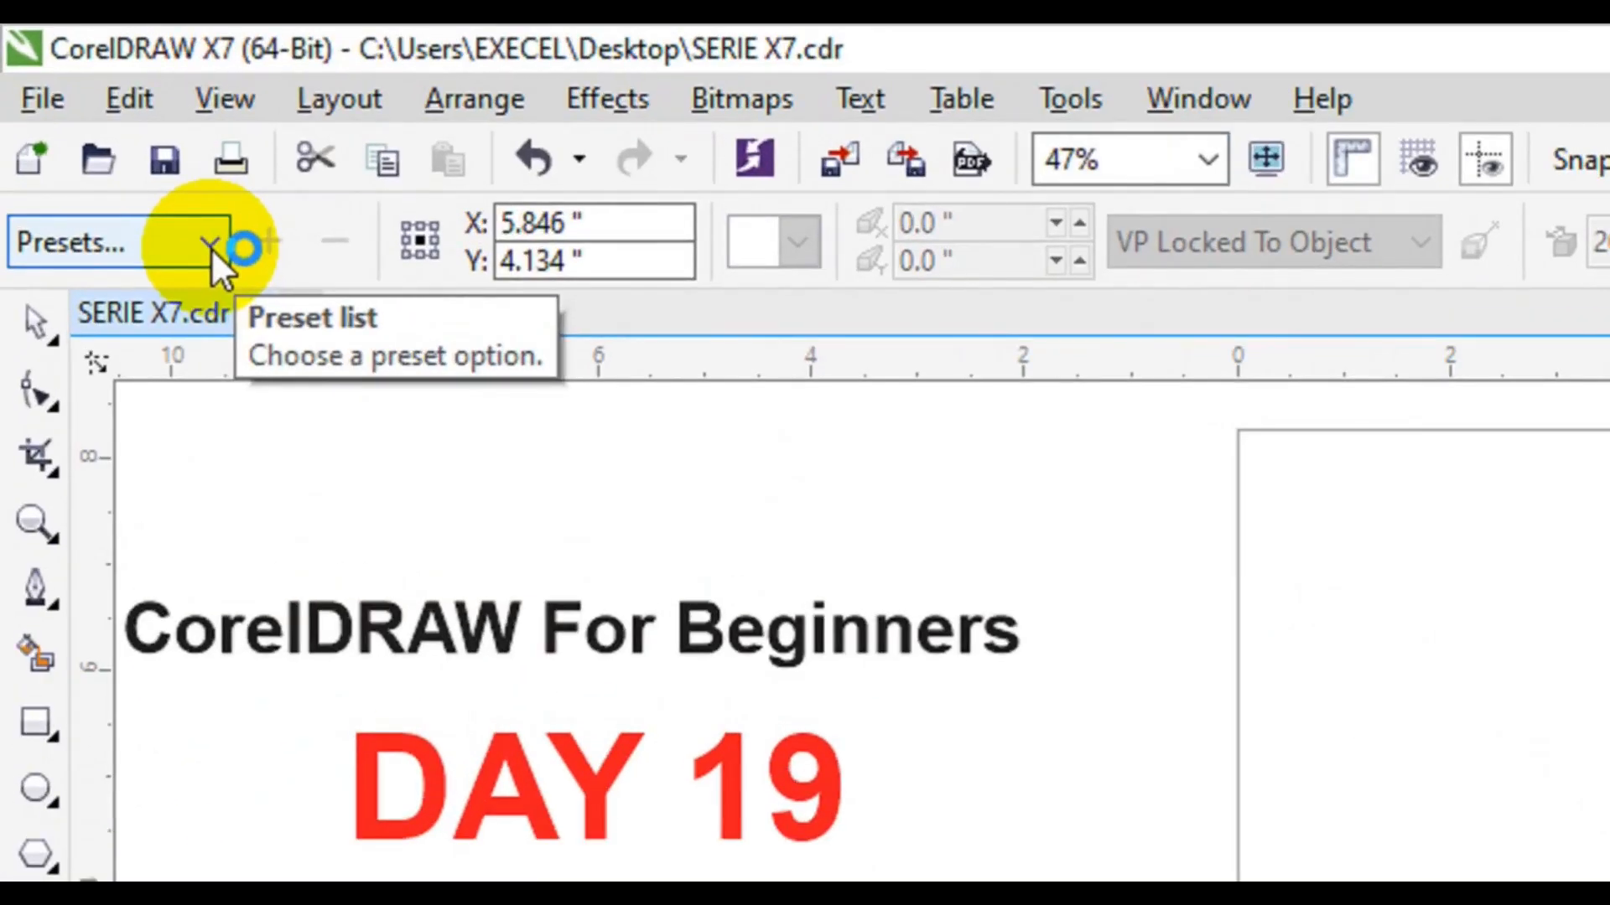
left_click(210, 243)
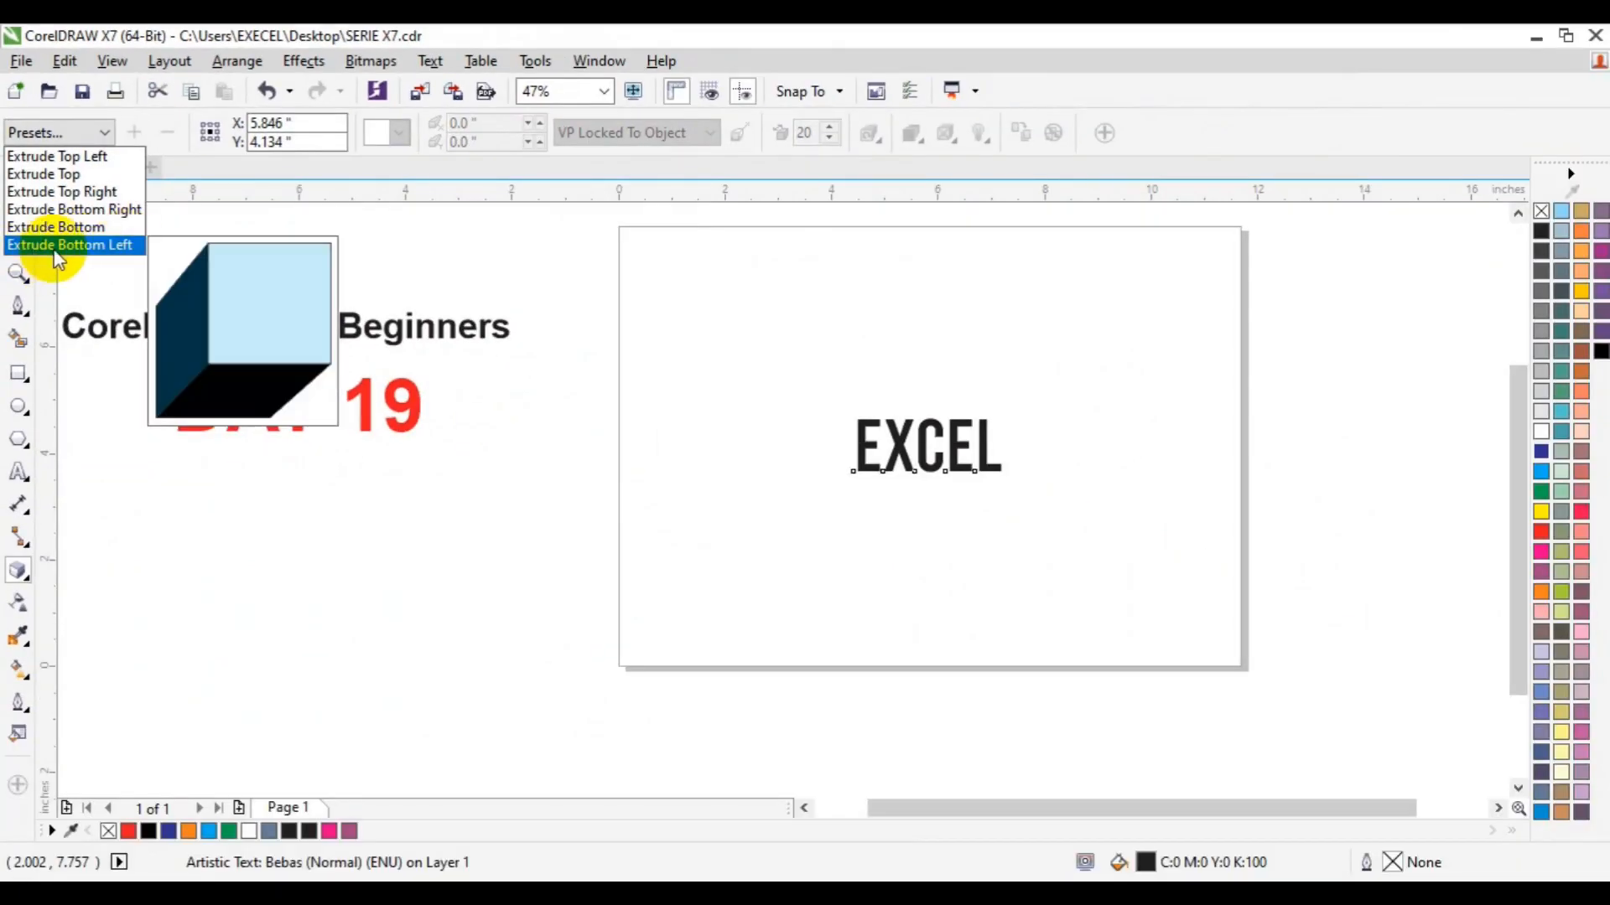
left_click(56, 247)
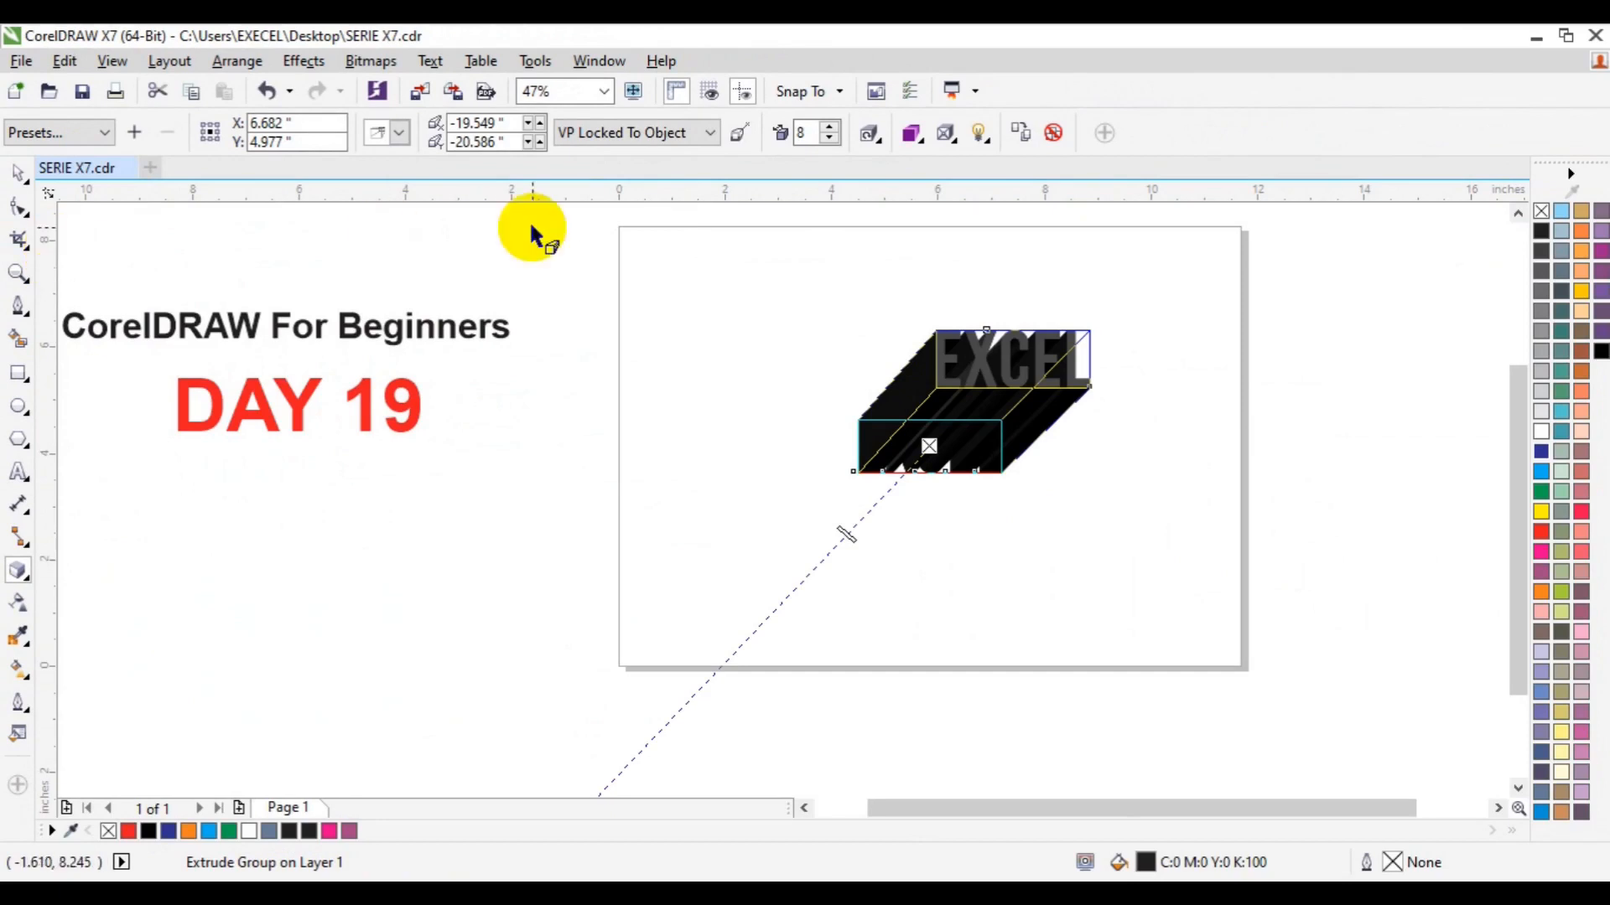
Step: Reduce the depth of the EXCEL extrusion, trying 4 and settling on 2
left_click_drag(808, 134, 792, 171)
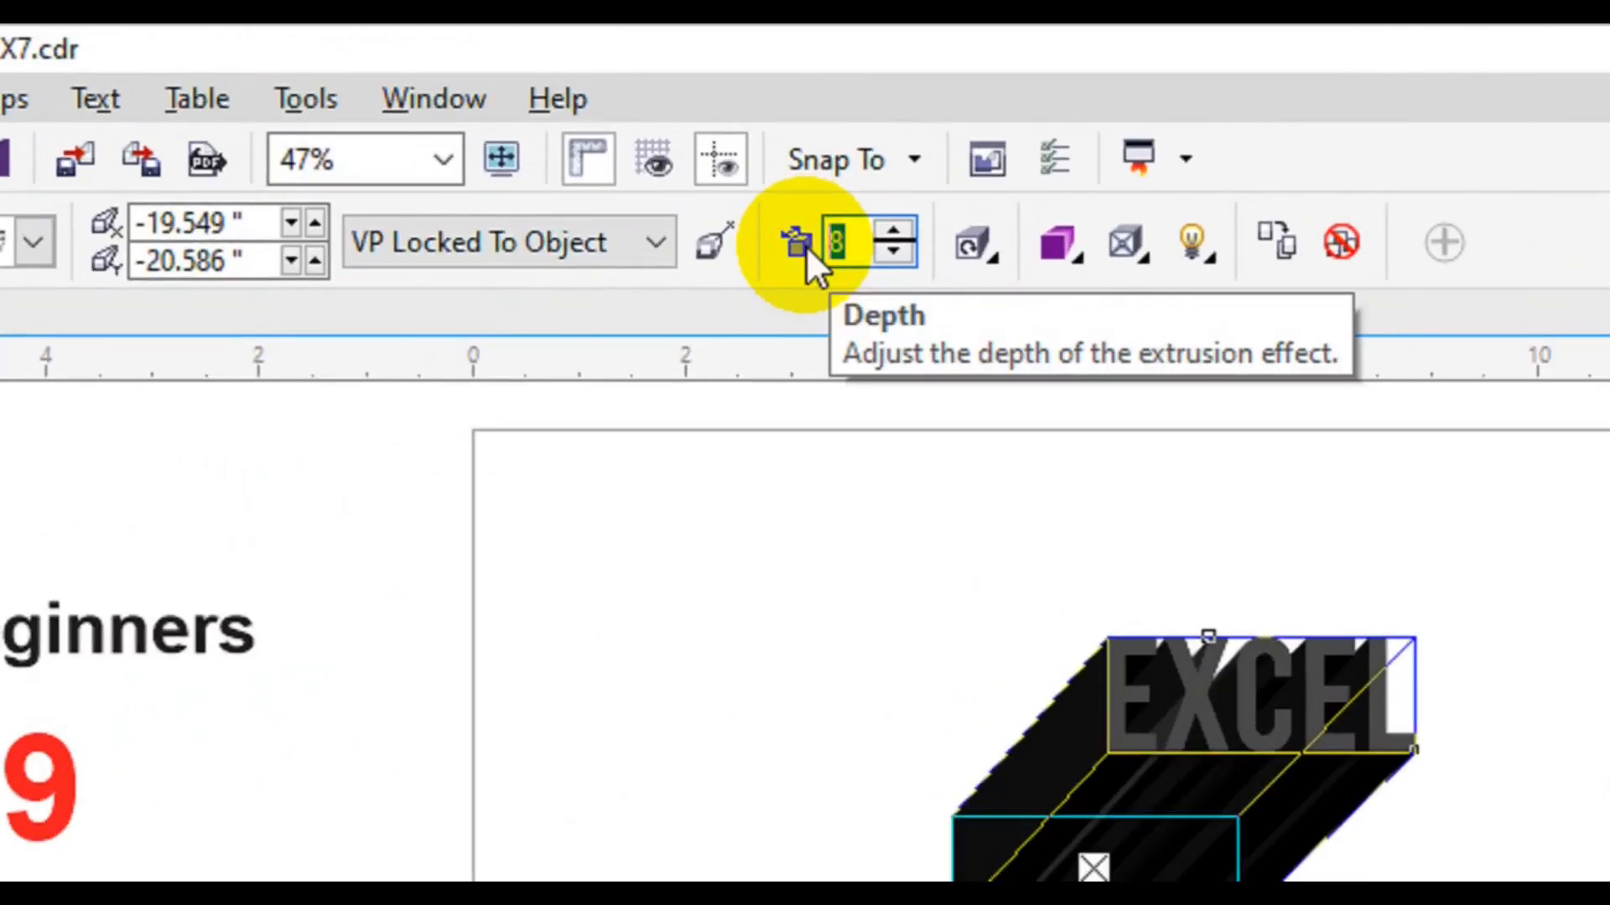
key("Return")
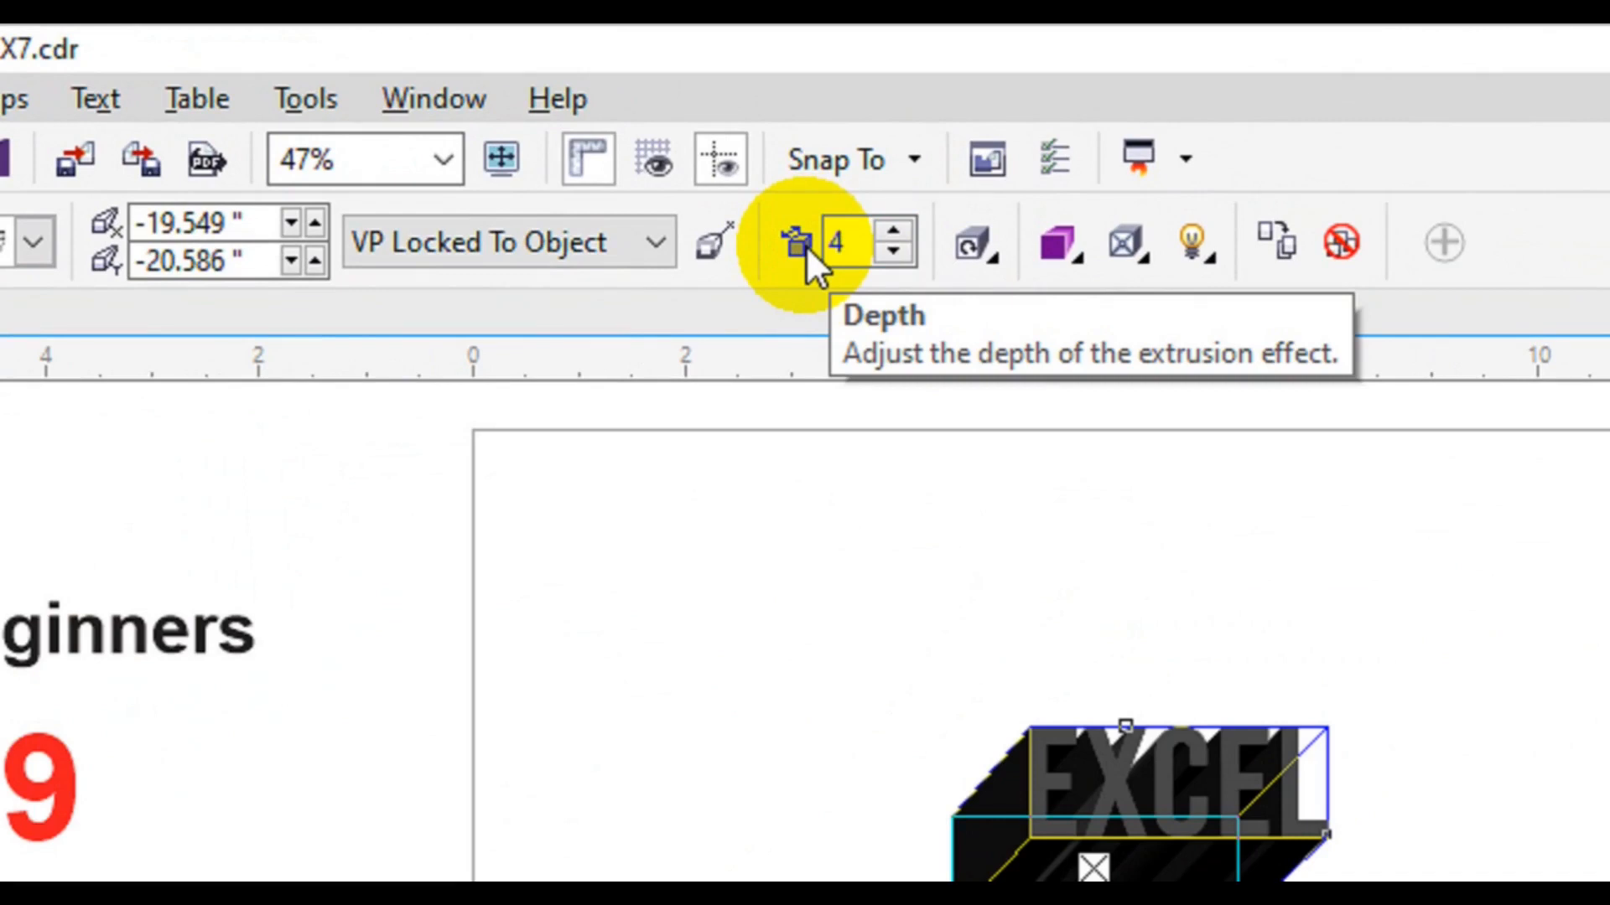
left_click(861, 251)
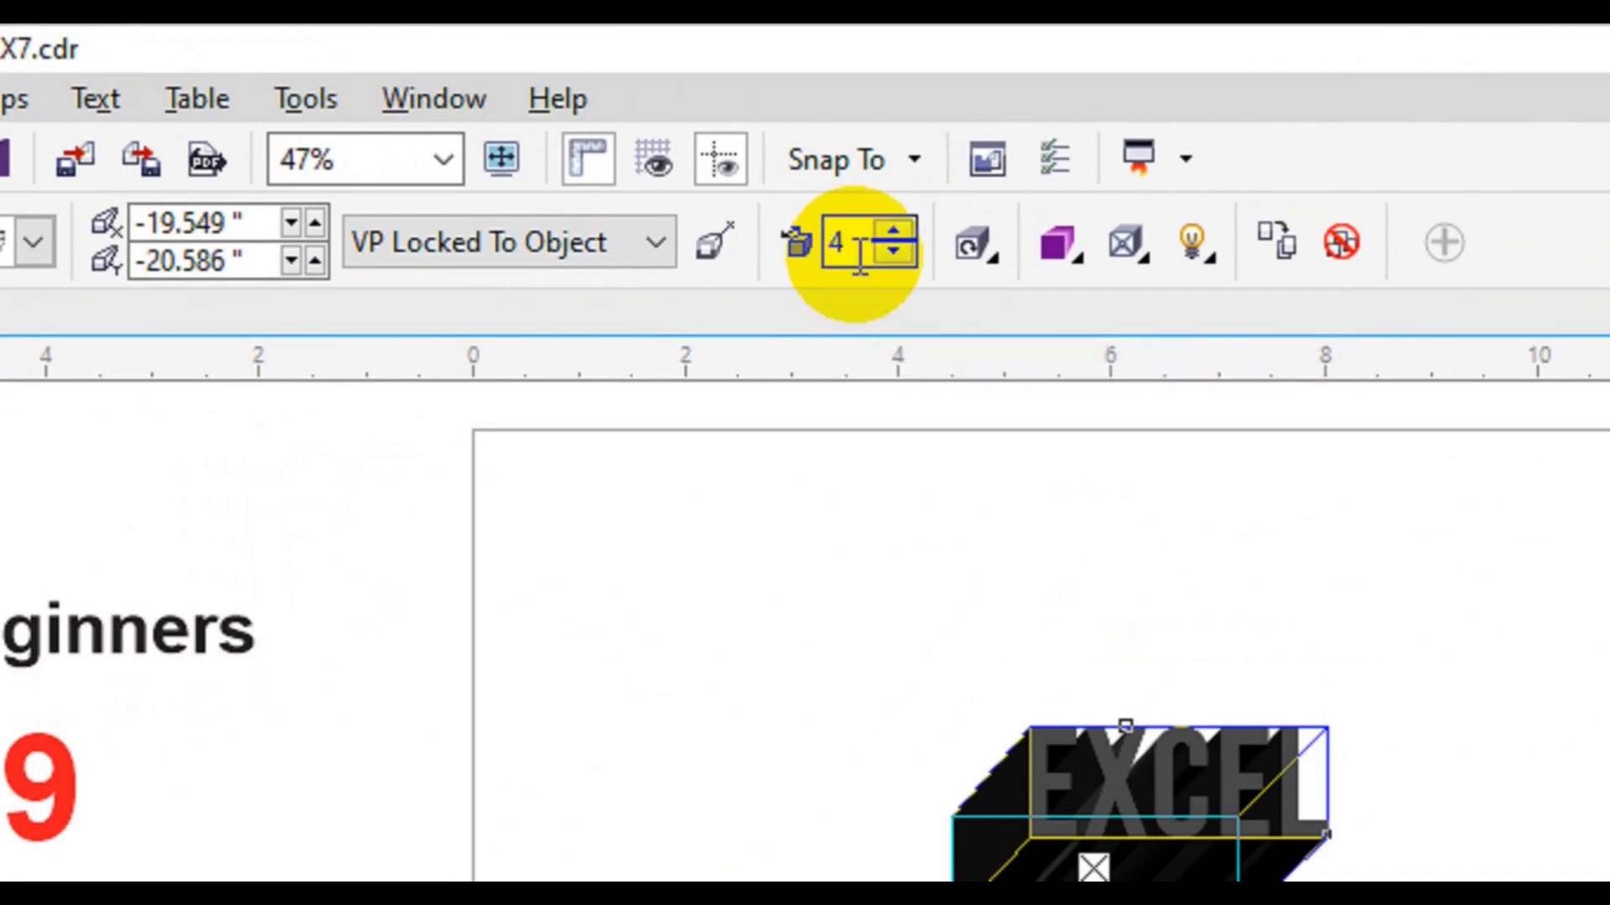
key("BackSpace")
type("2")
key("Return")
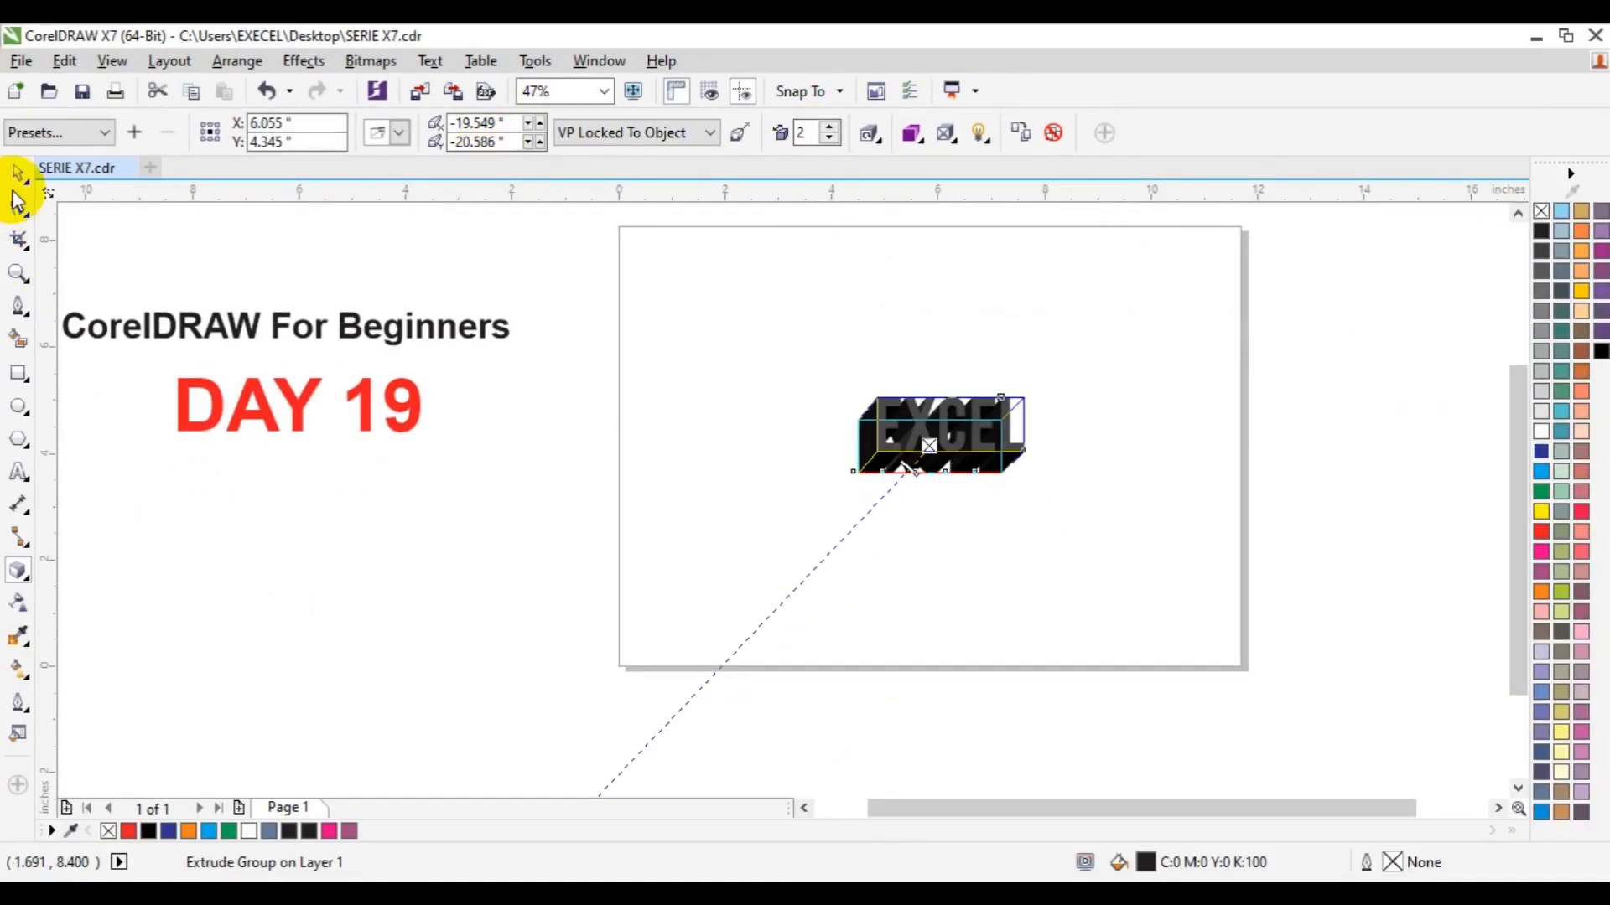
Step: Try a red fill on the extruded text, settle on cyan (C100 M0 Y0 K0), and enlarge the text about its centre
left_click(17, 174)
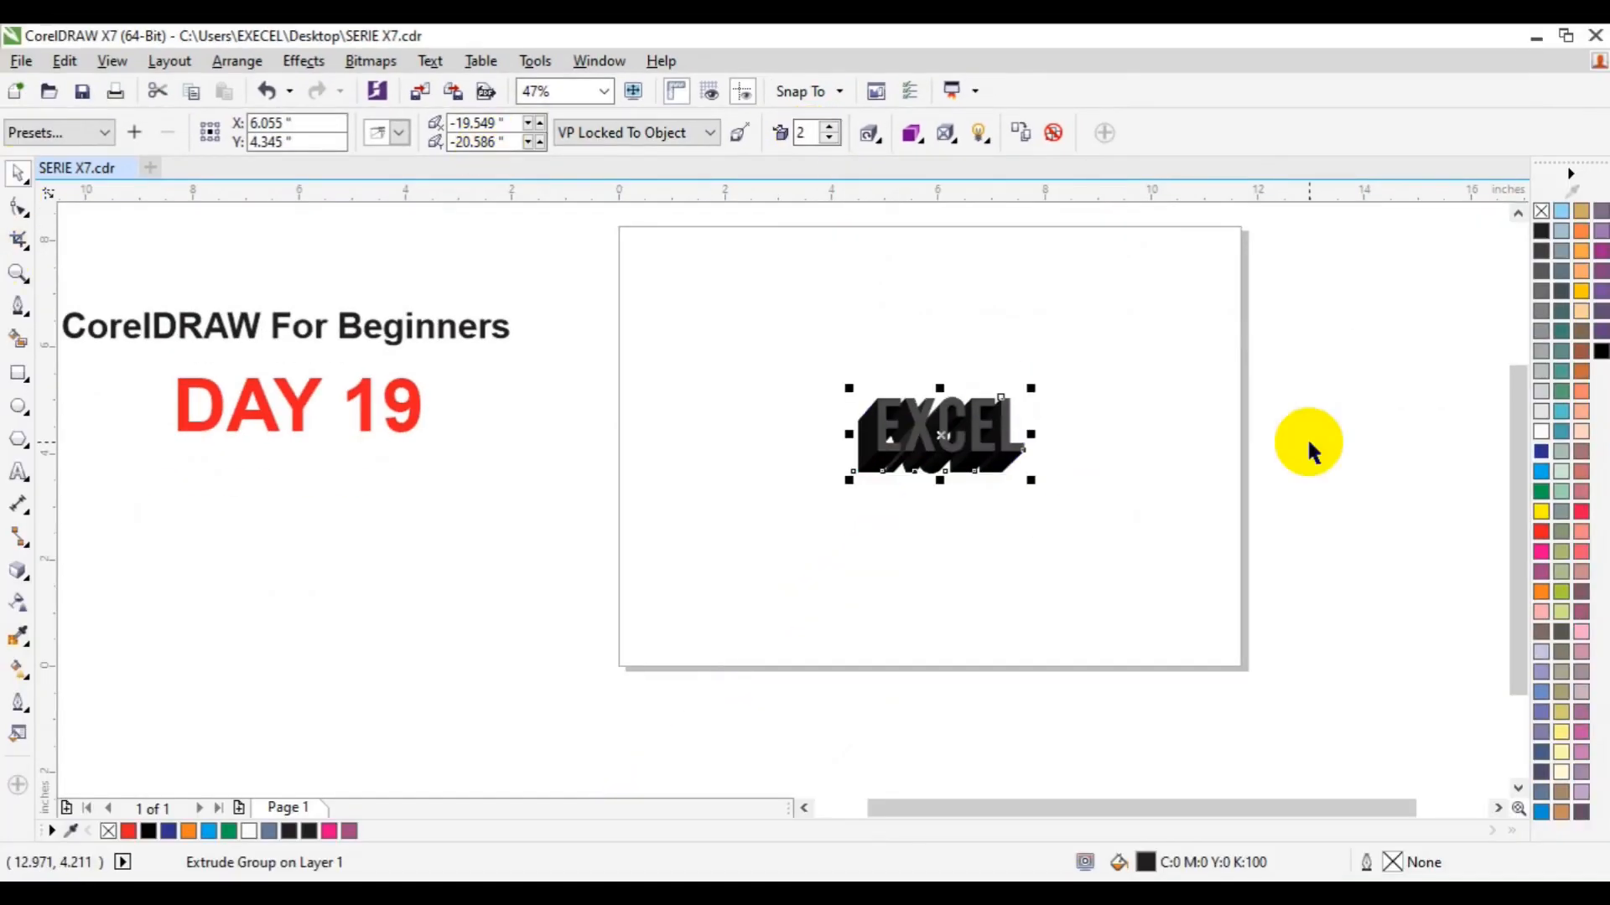
left_click(1544, 549)
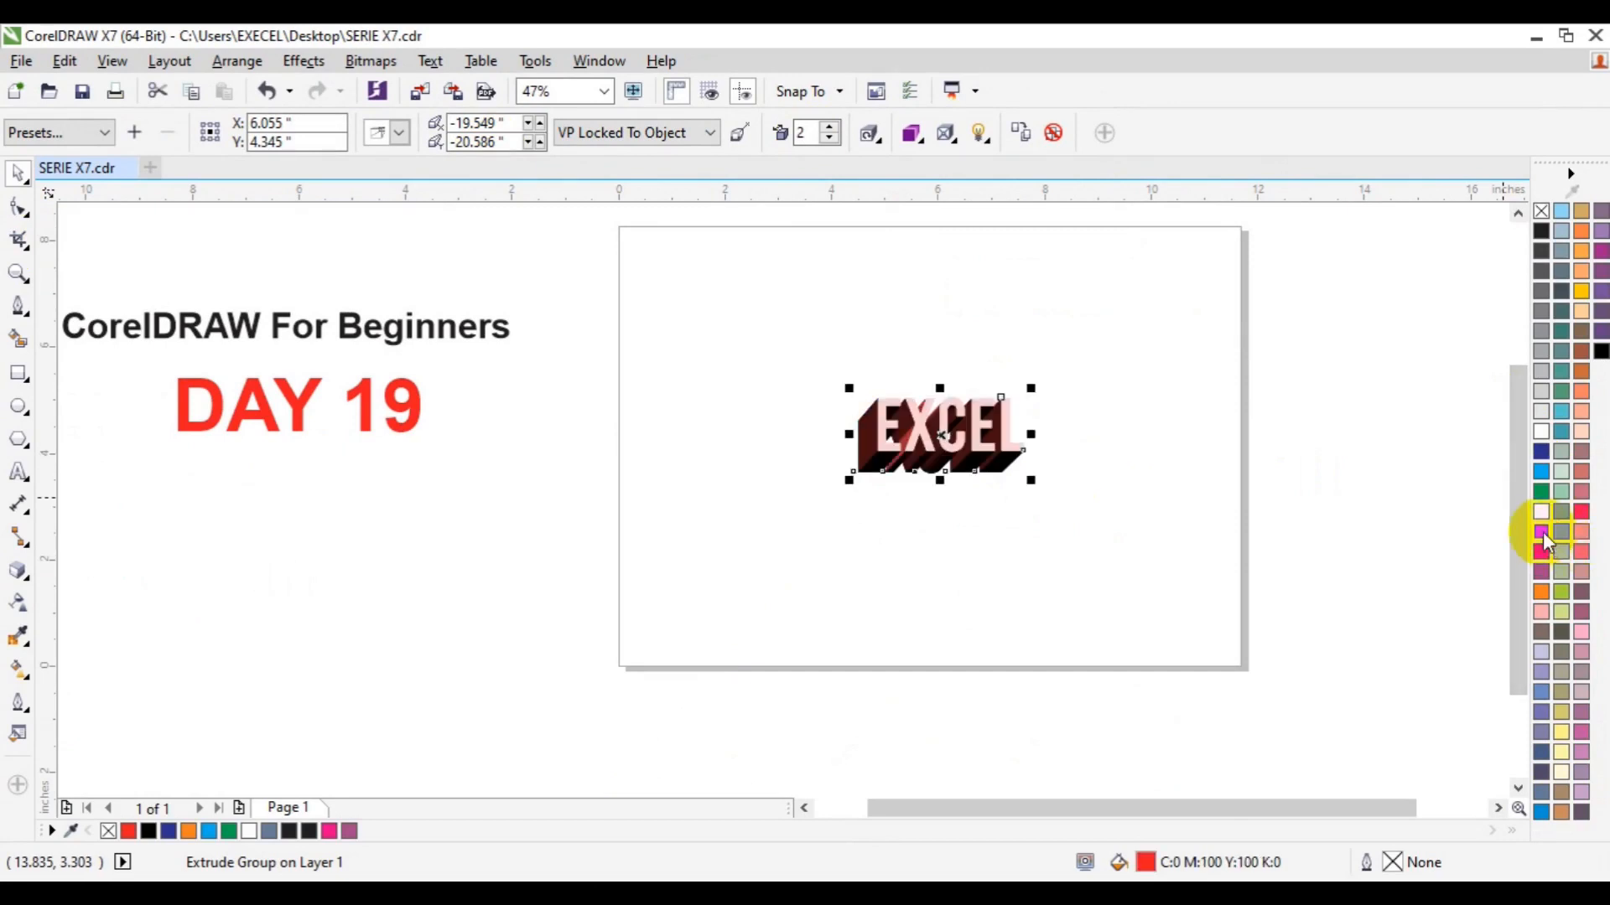
left_click(1539, 470)
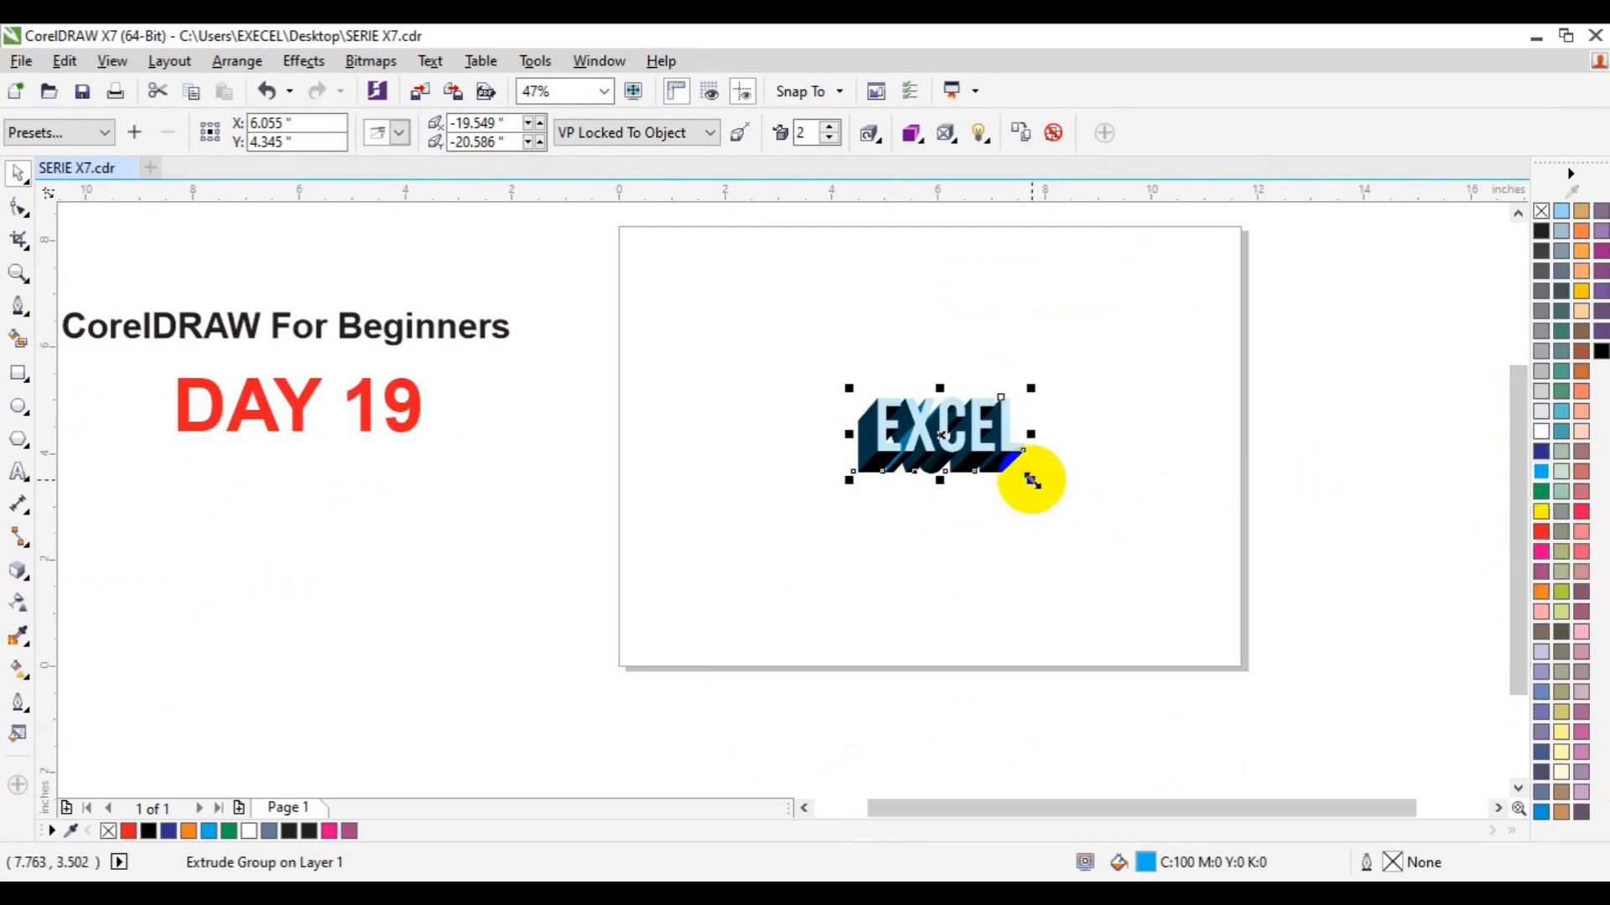
left_click_drag(1031, 481, 1085, 529)
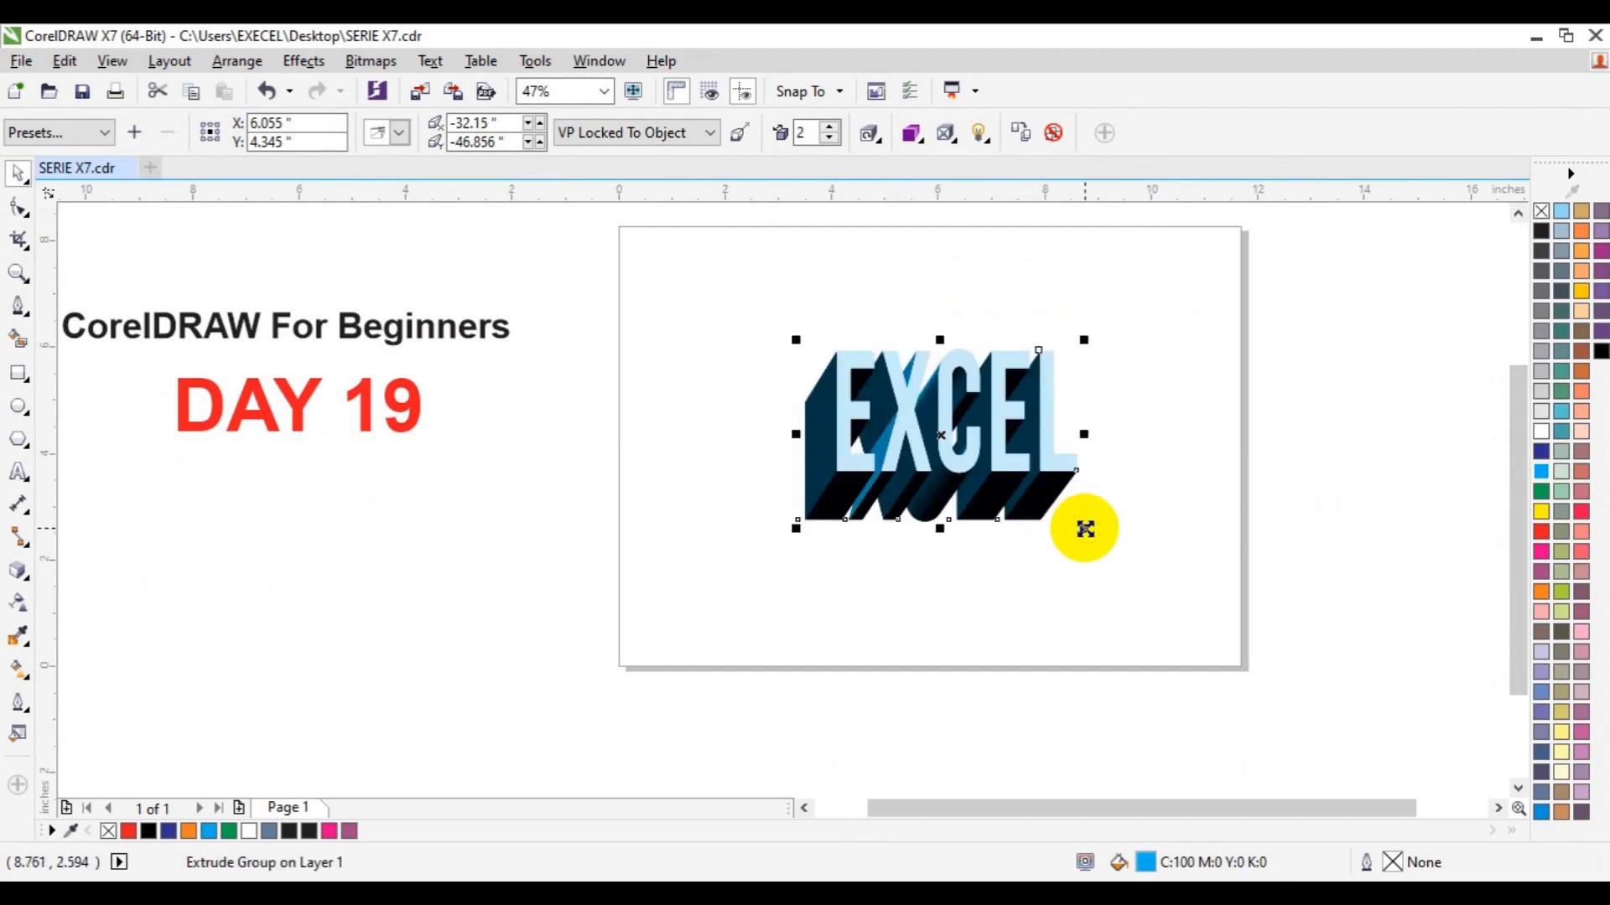
left_click(893, 311)
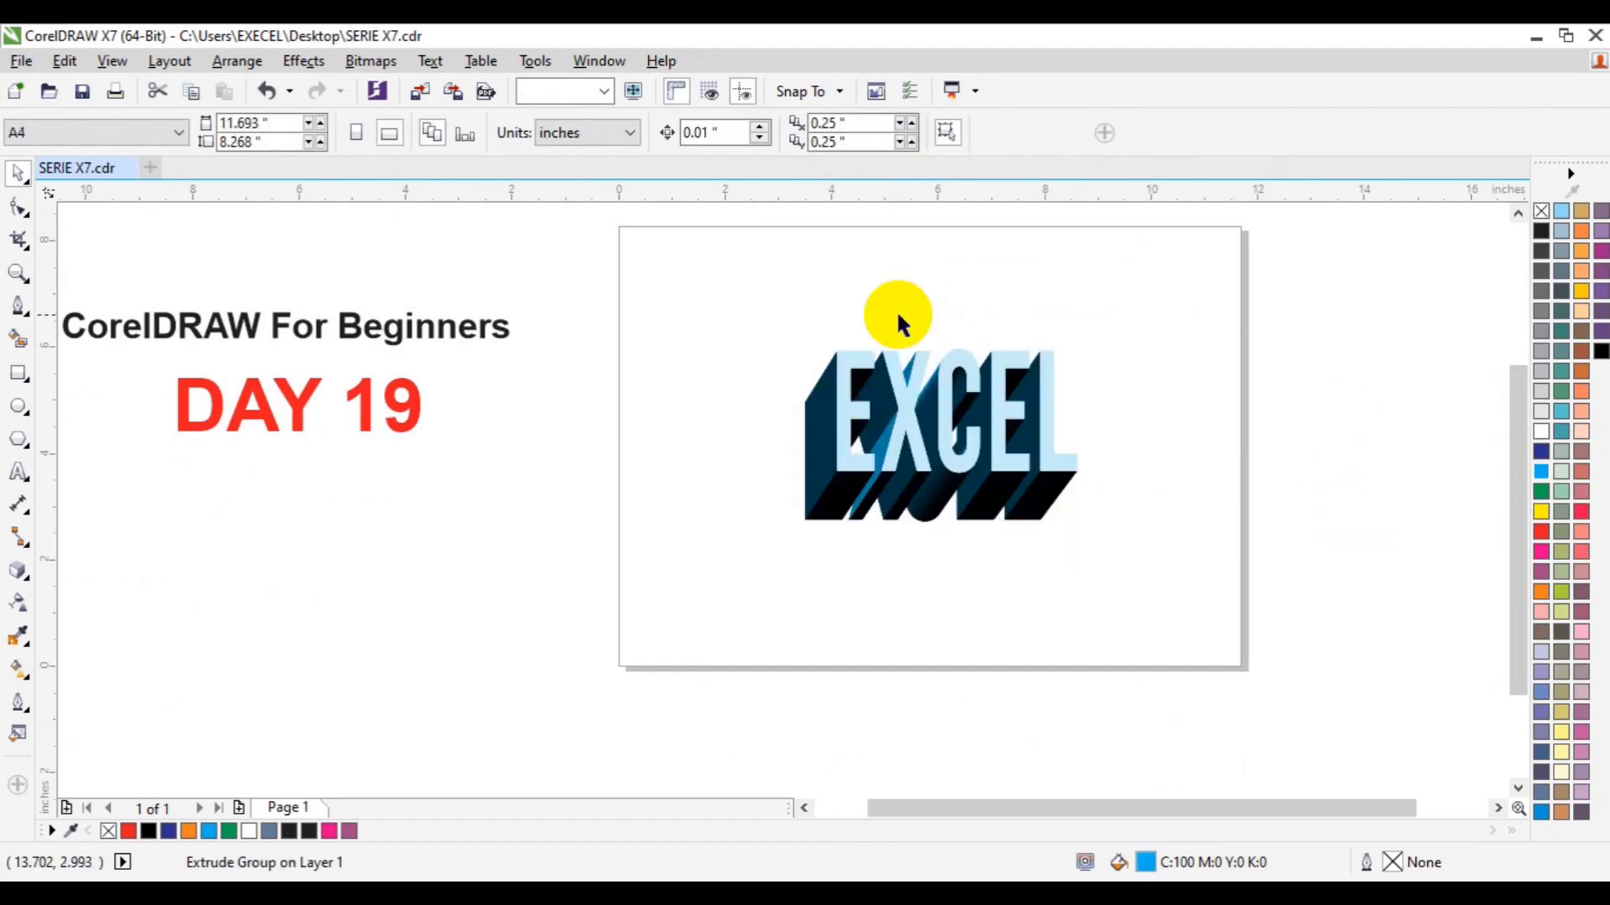
Step: Change the text's extrusion to the Extrude Bottom Right preset and set its depth to 4
left_click(910, 433)
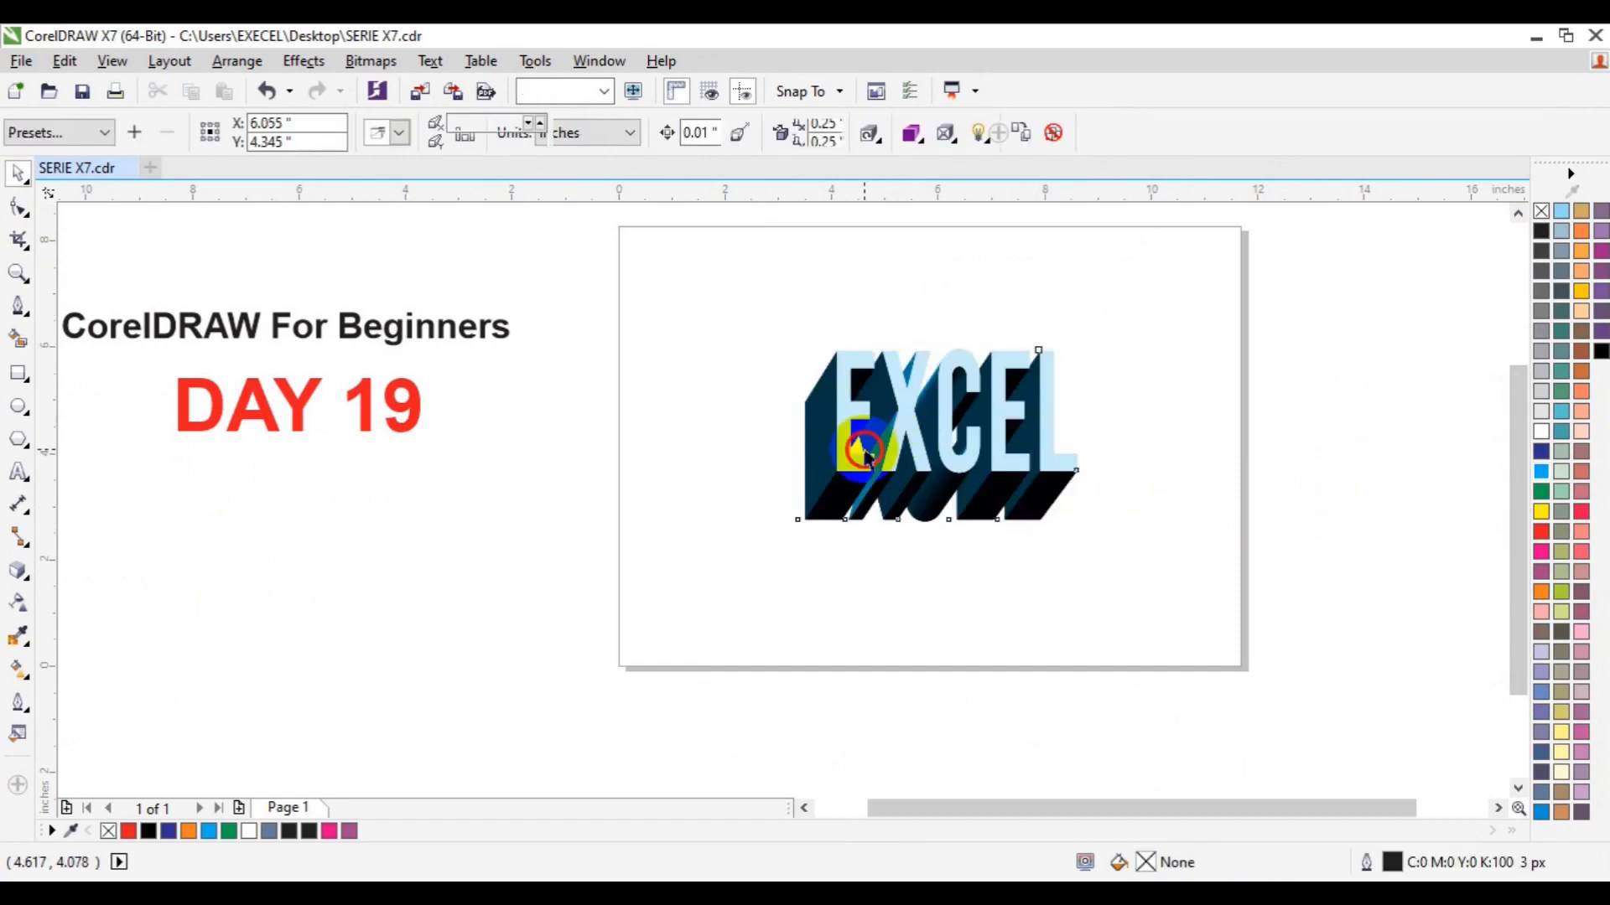
left_click(103, 132)
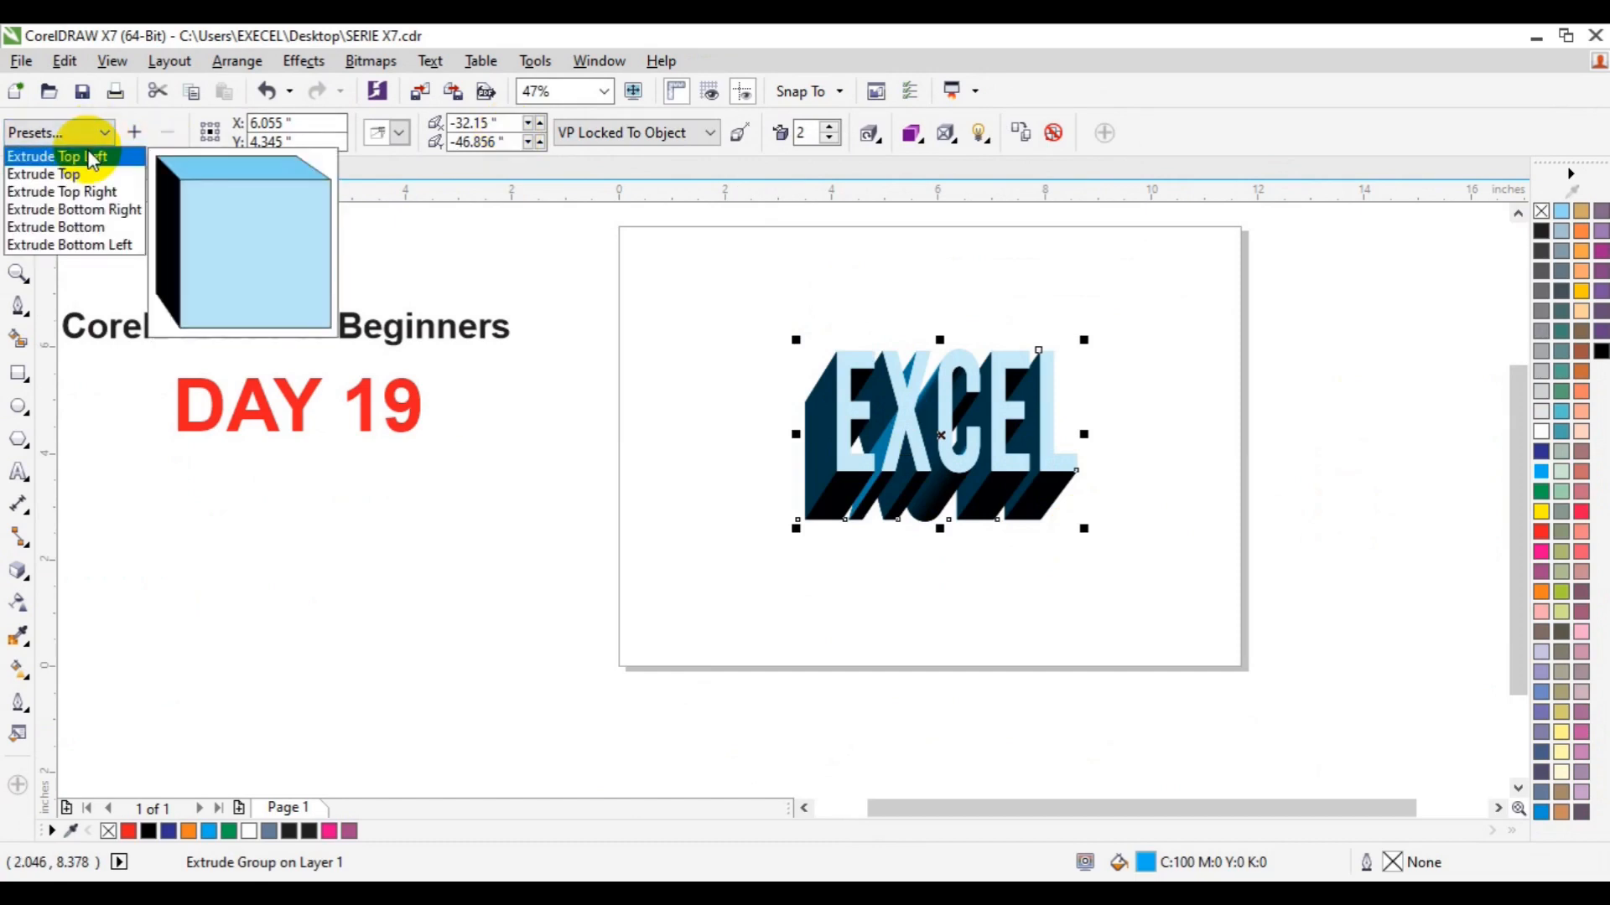
left_click(82, 209)
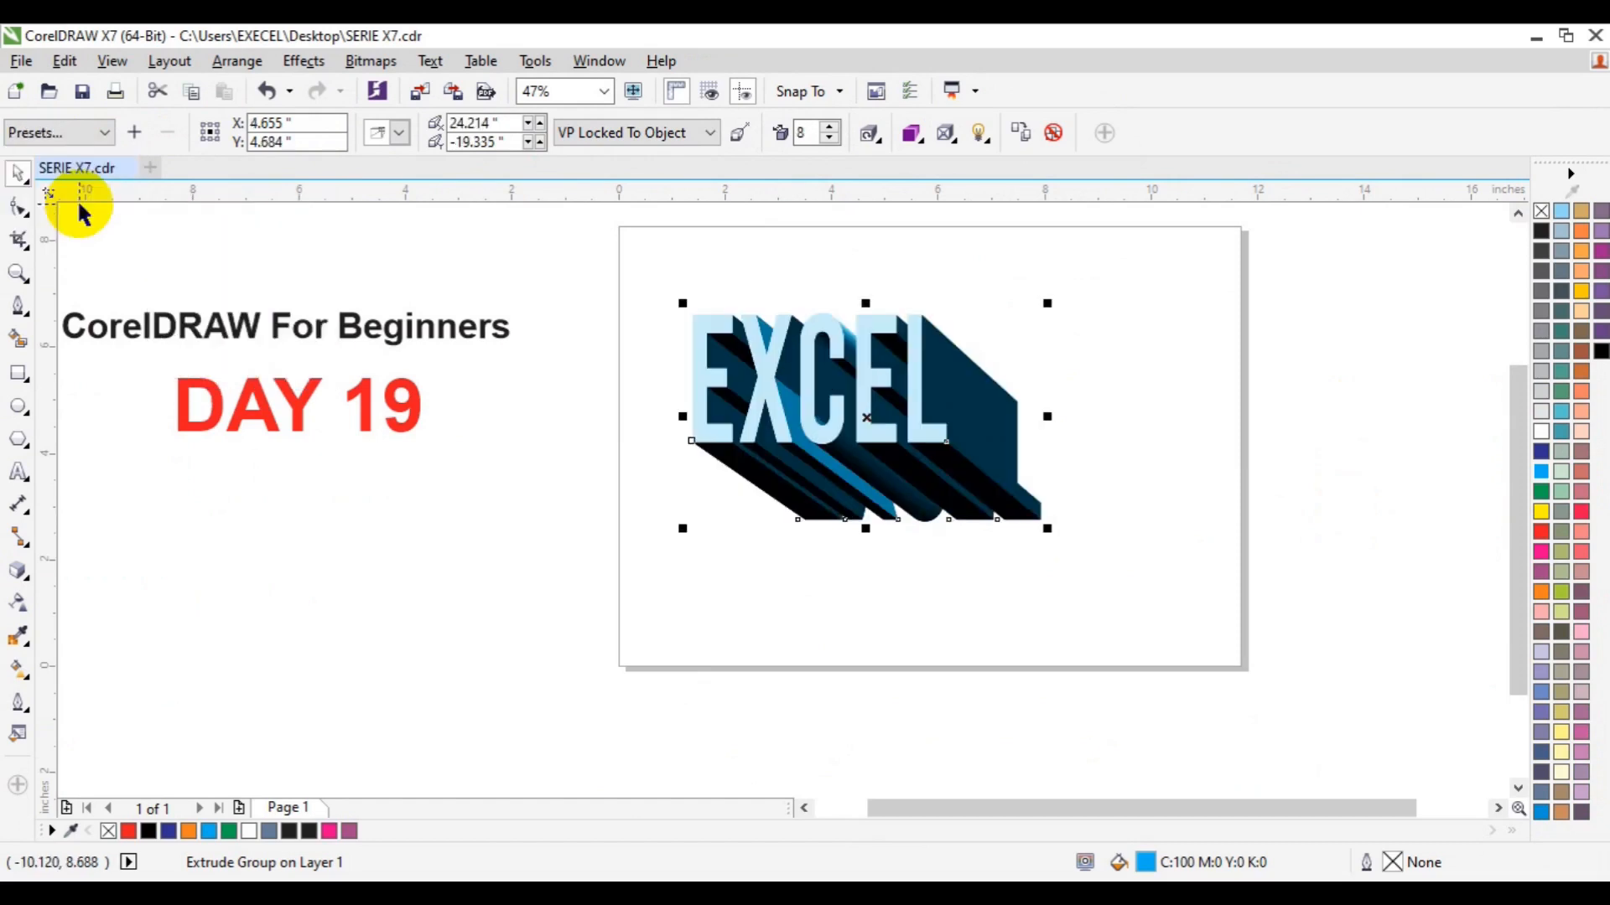
left_click_drag(811, 134, 785, 137)
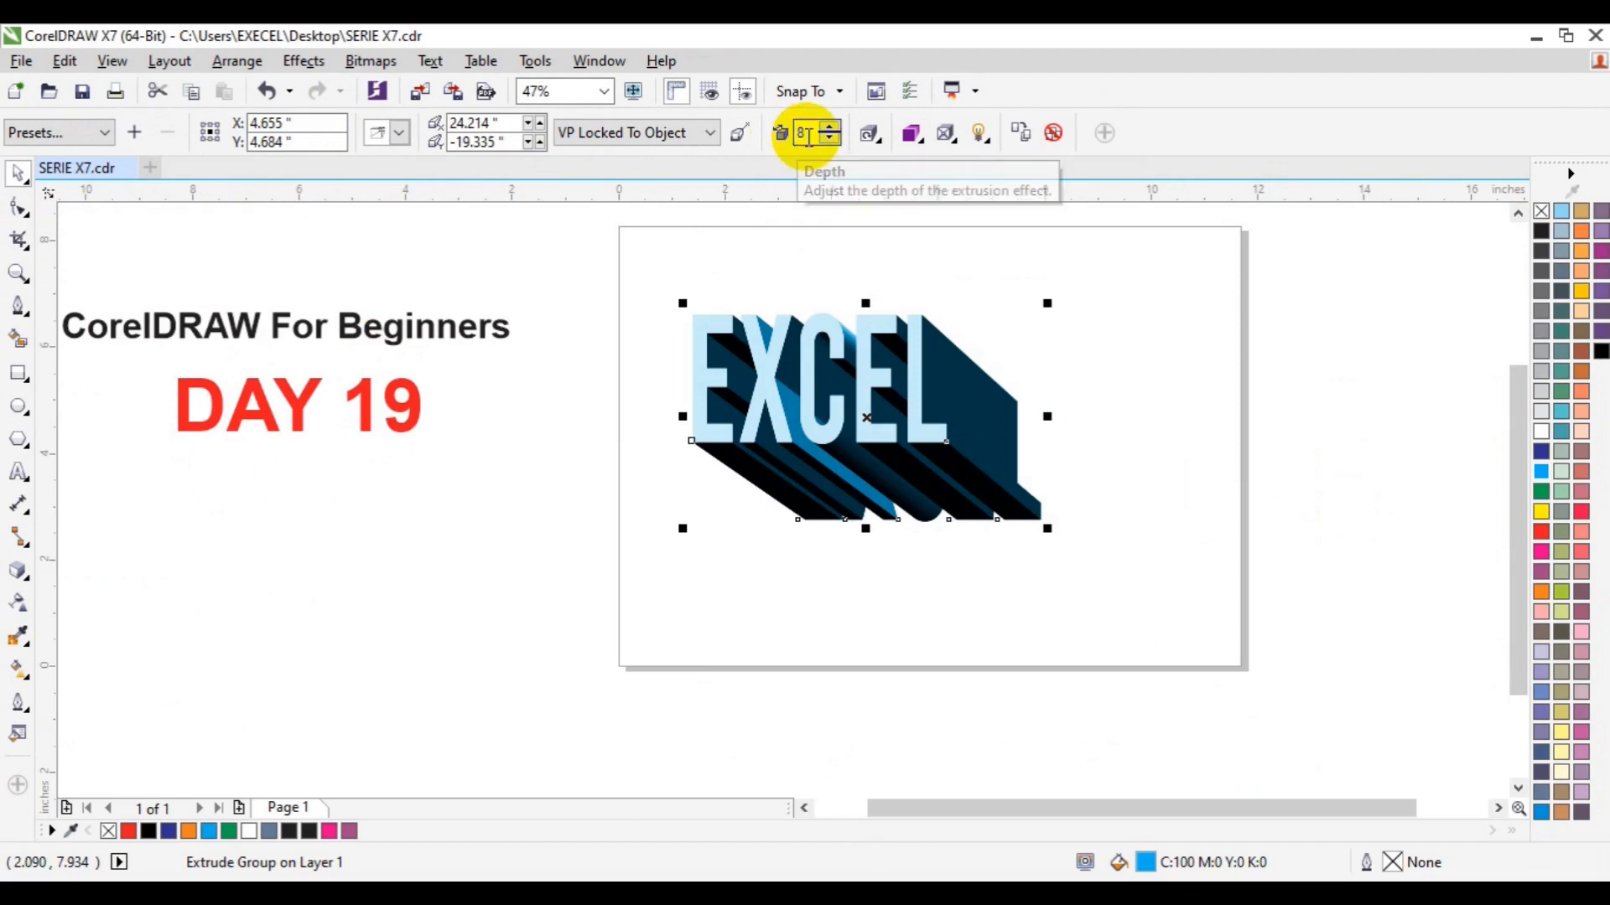
left_click_drag(811, 135, 793, 137)
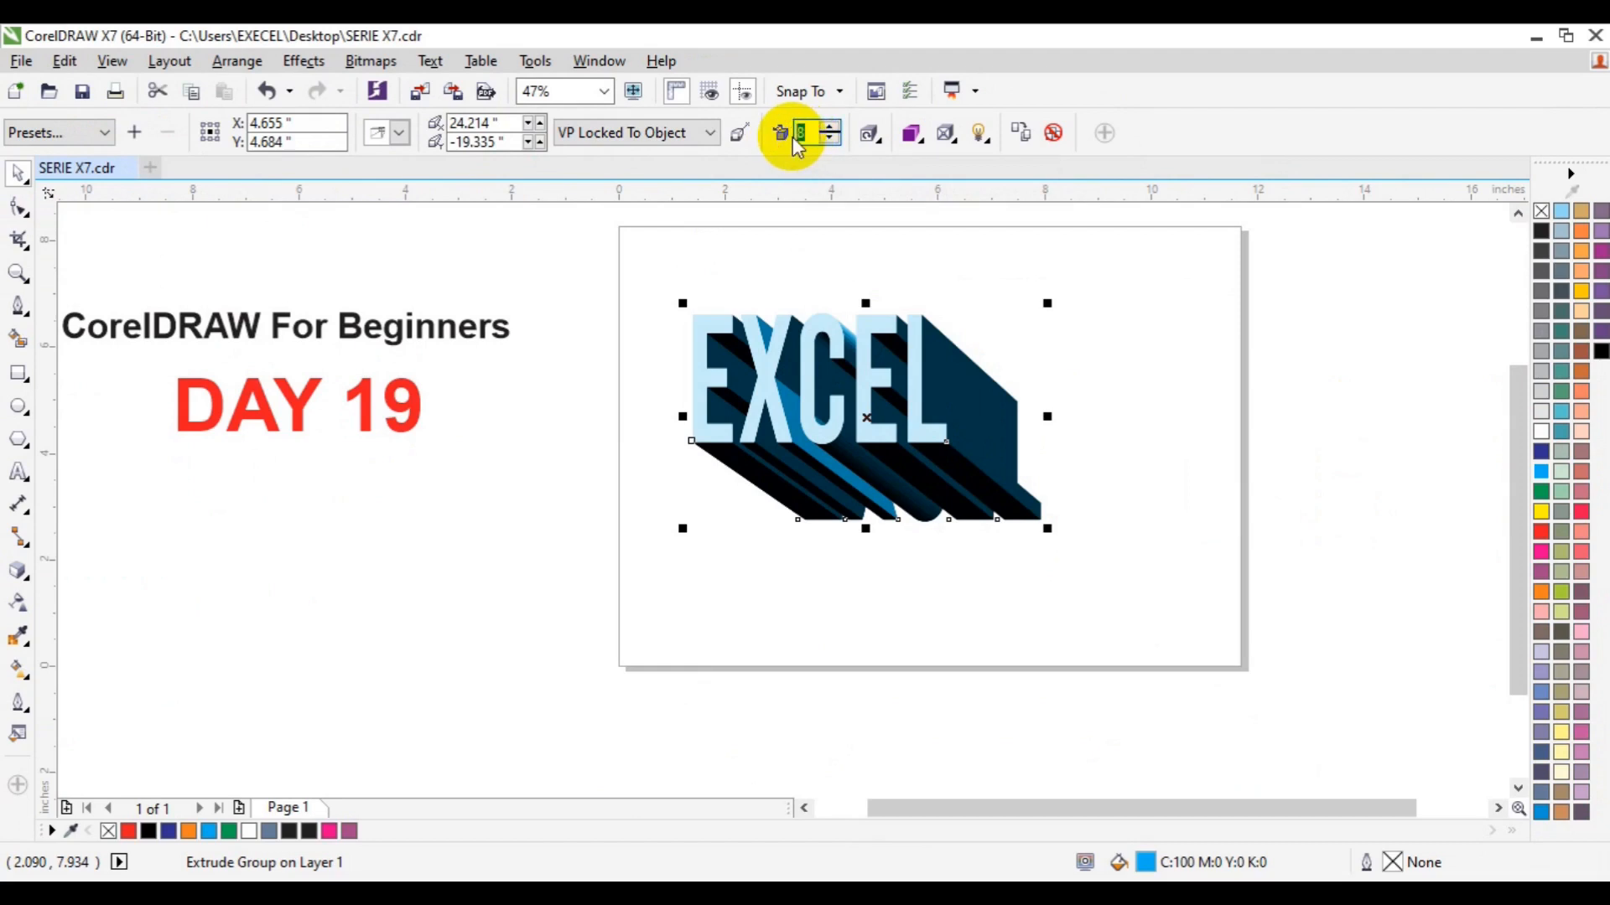
type("4")
key("Return")
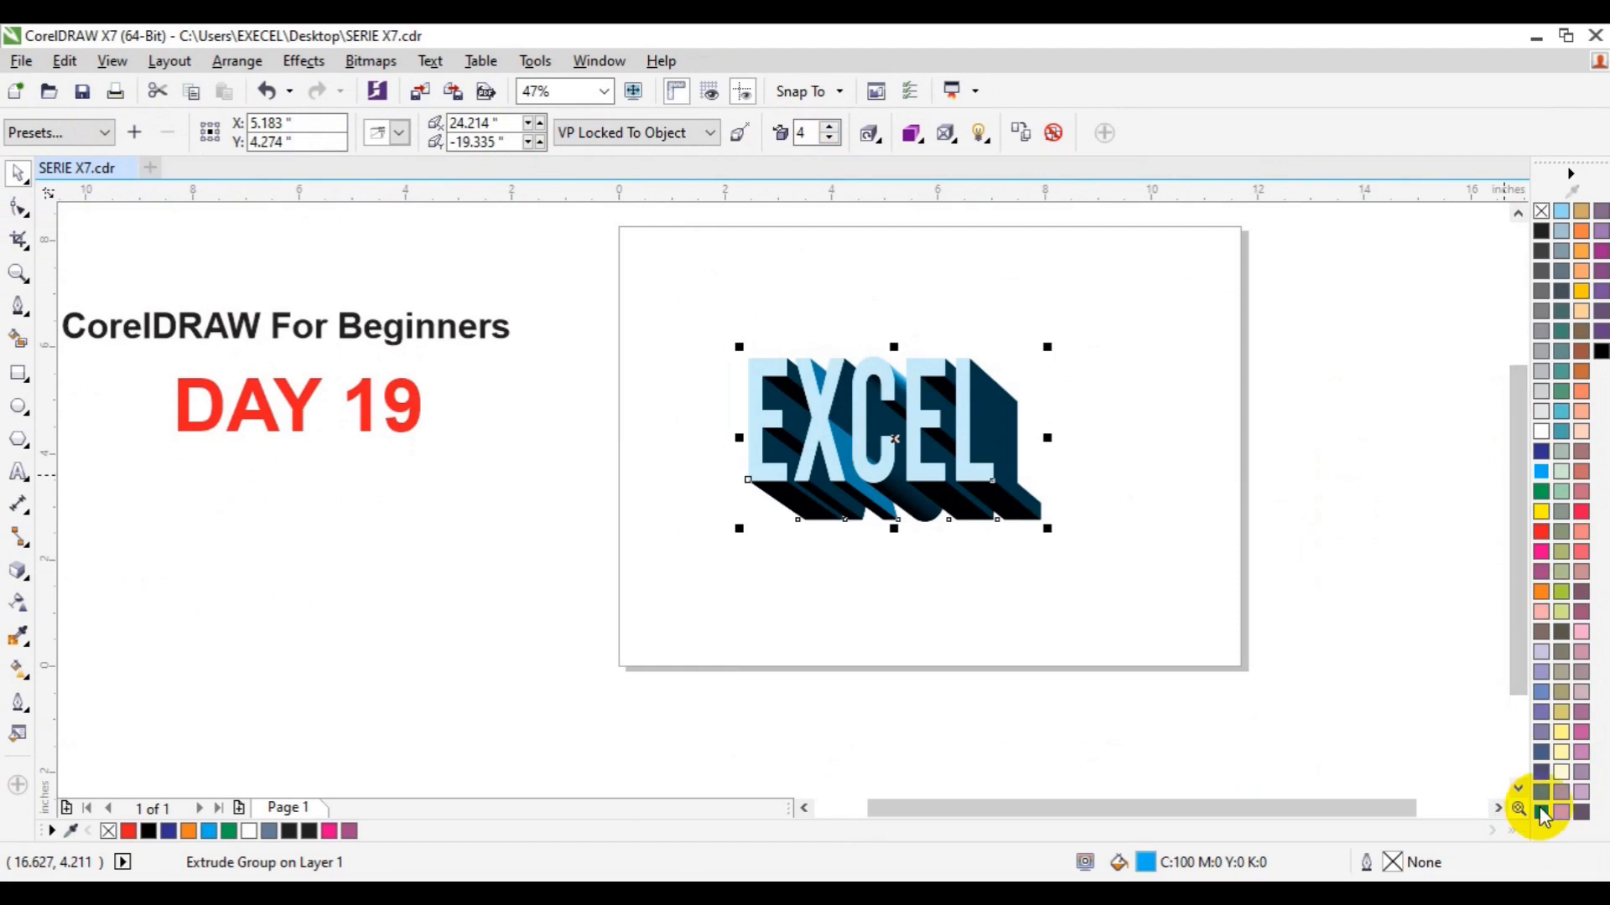
Step: Try a blue fill (C100 M20 Y0 K0) on the extruded text, ending with black (C100 M100 Y100 K100)
left_click(1541, 811)
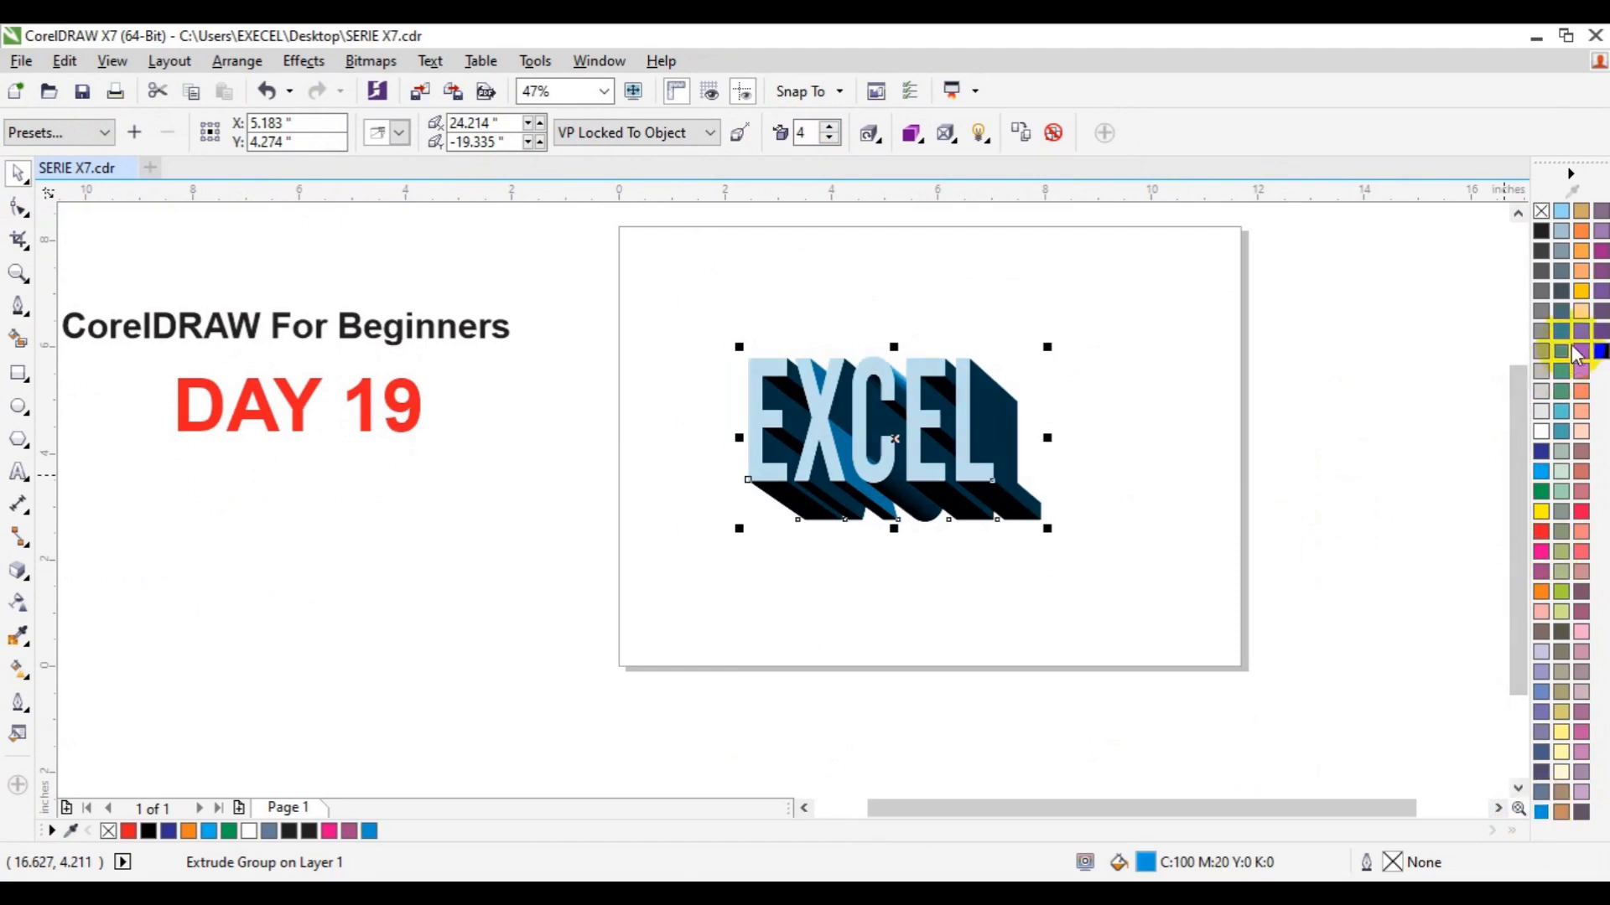
left_click(1600, 357)
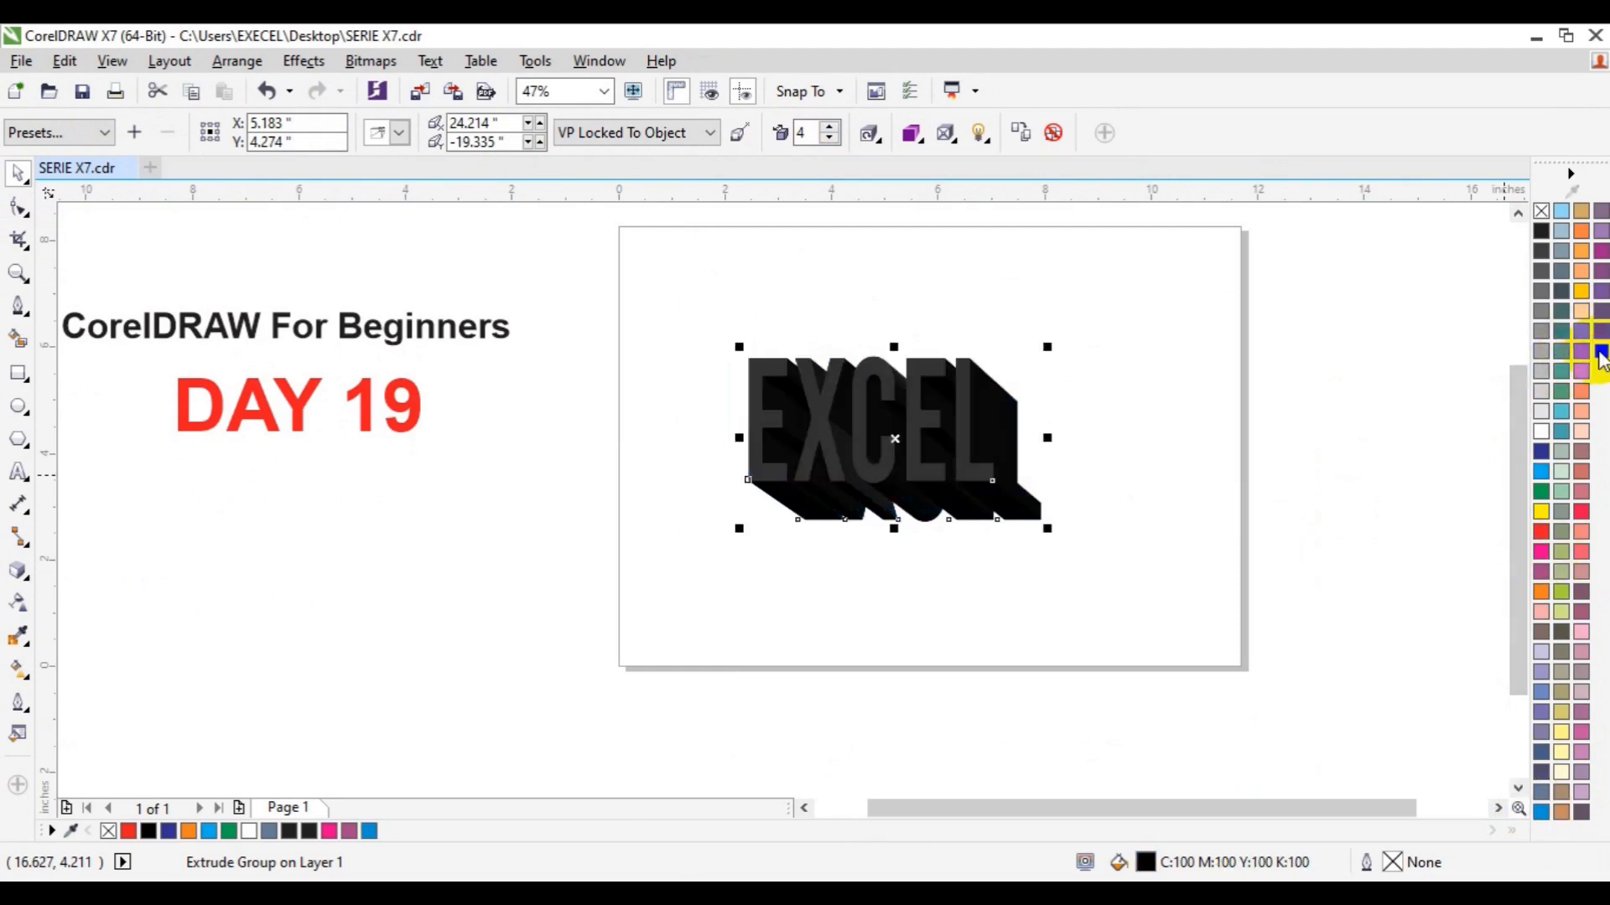
Step: Fill the extruded EXCEL text with peach (C0 M20 Y40 K0) and outline it in Faded Green (C20 M0 Y20 K20)
left_click(1583, 315)
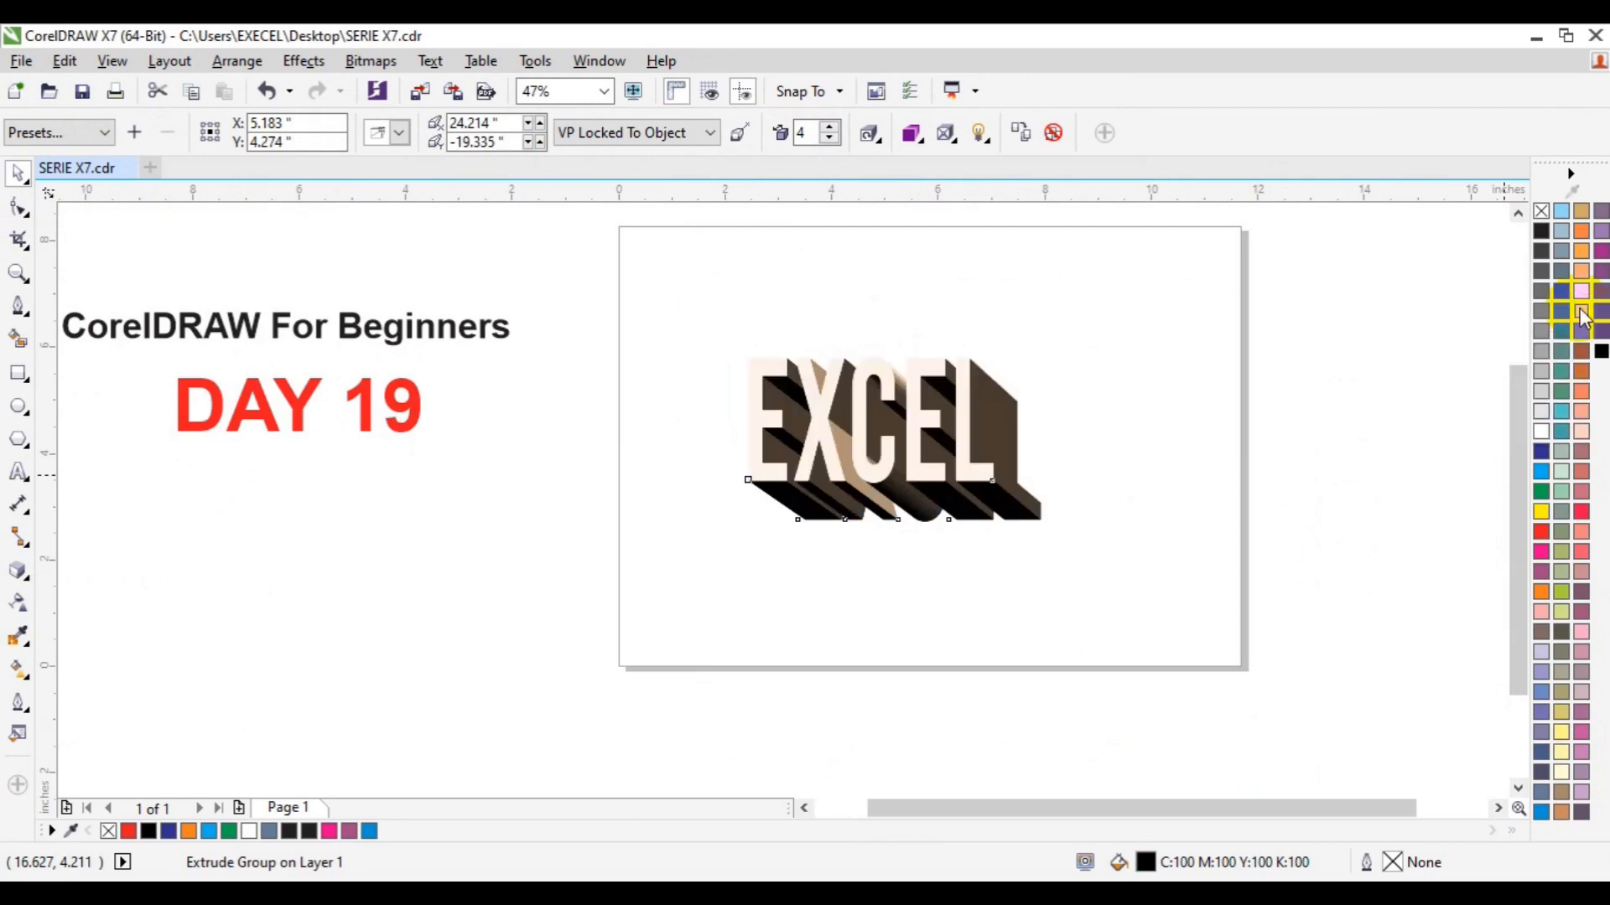
right_click(1560, 453)
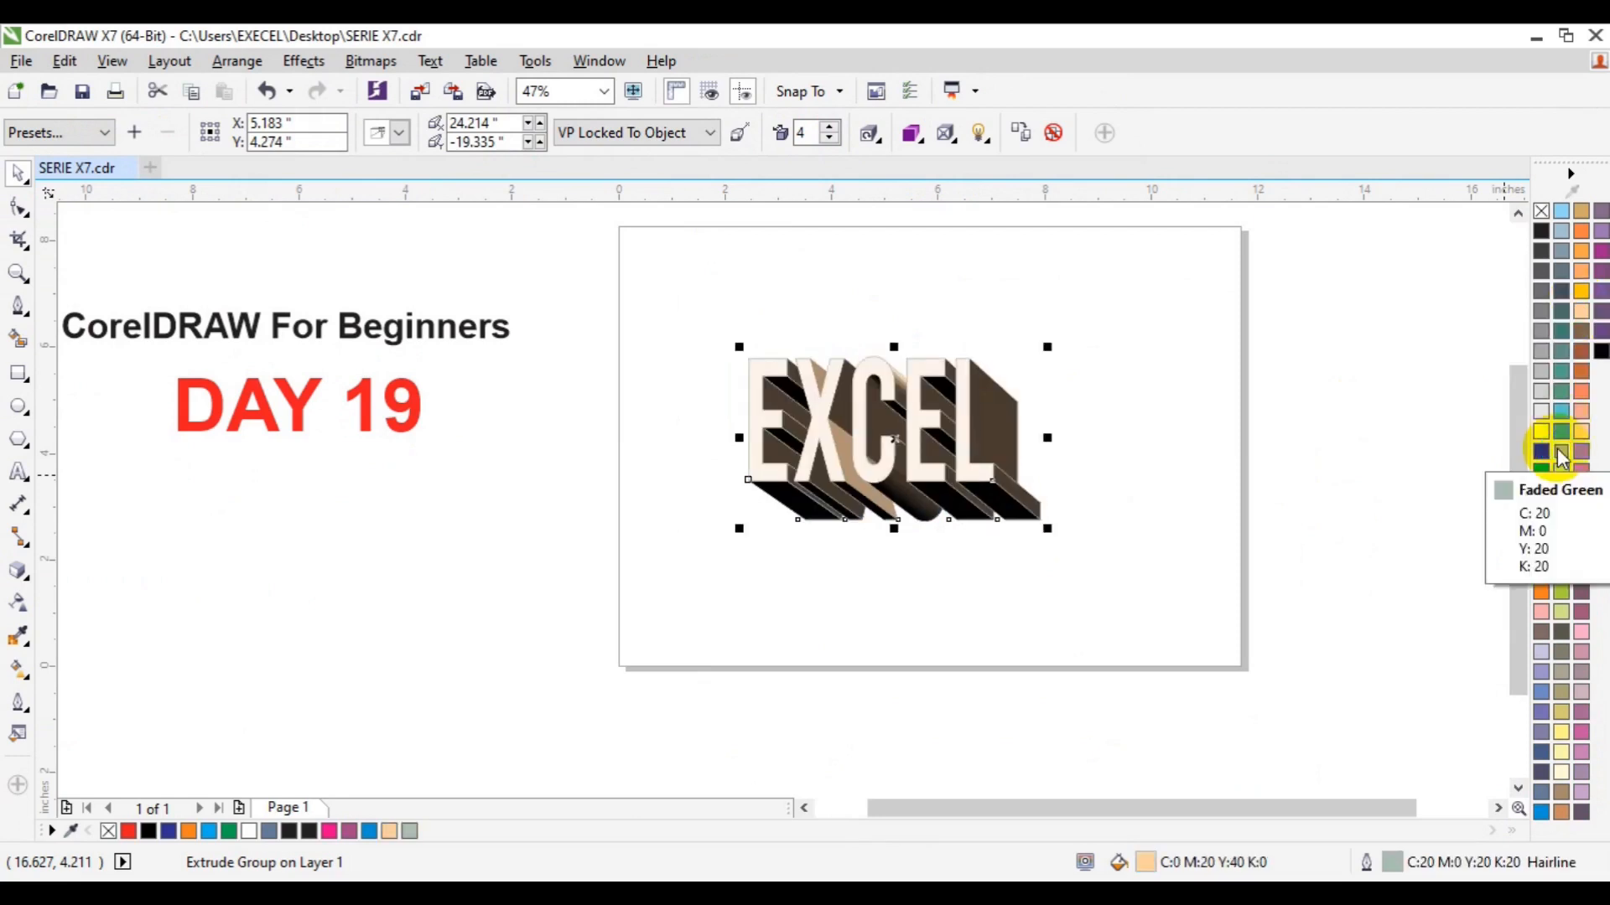
left_click(1167, 492)
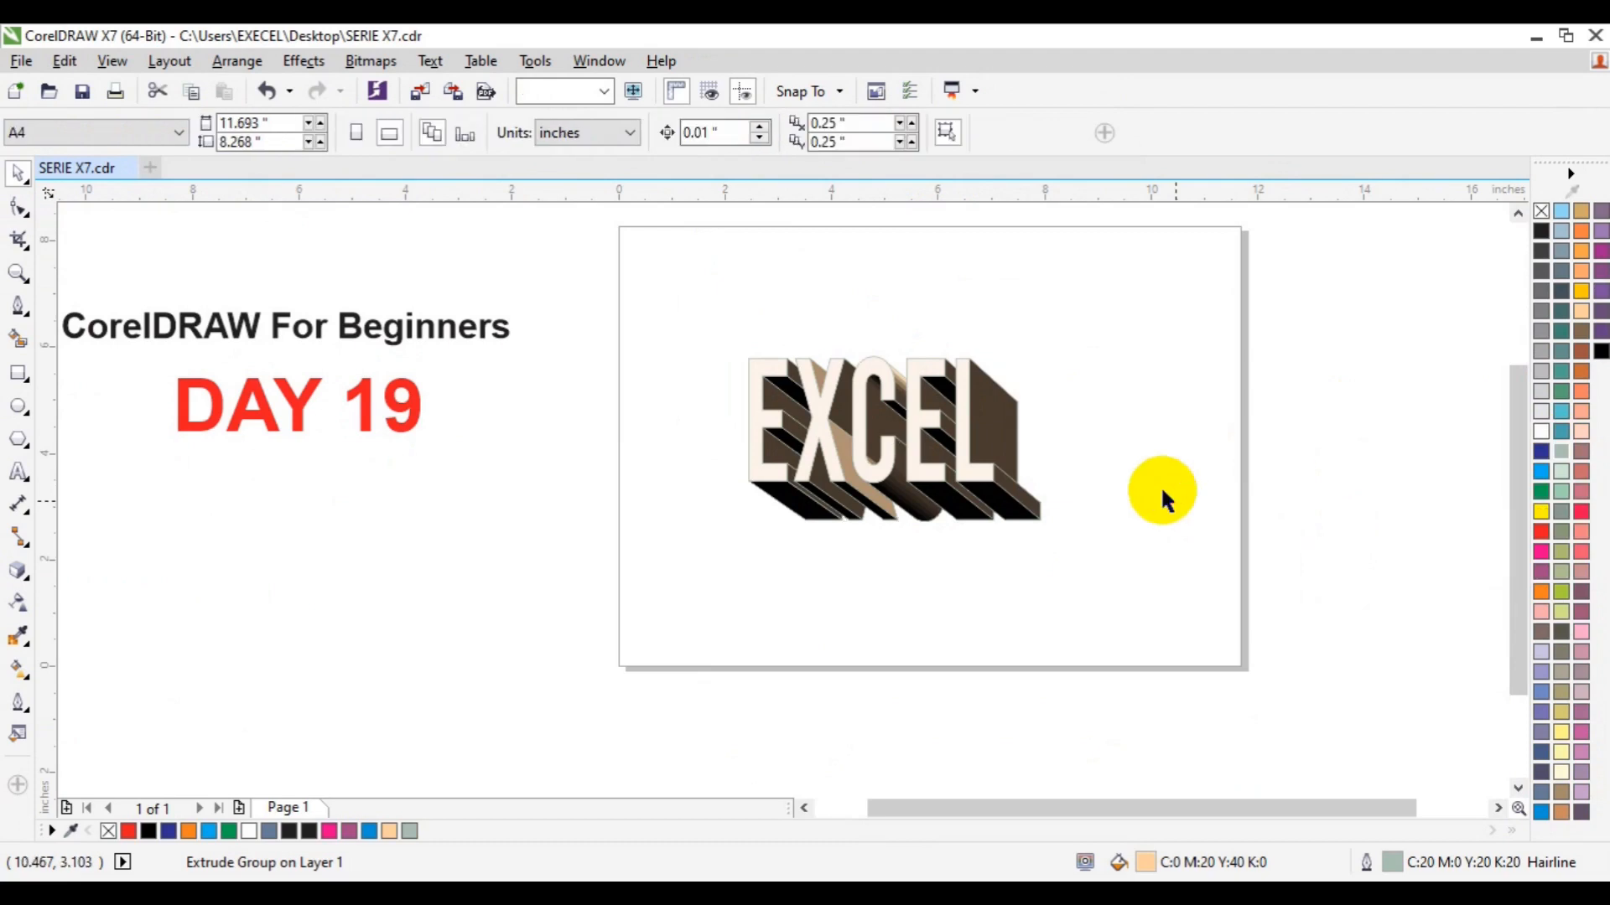
Step: Add a page-sized rectangle behind the EXCEL text and fill it with blue (C100 M100 Y0 K0)
double_click(19, 375)
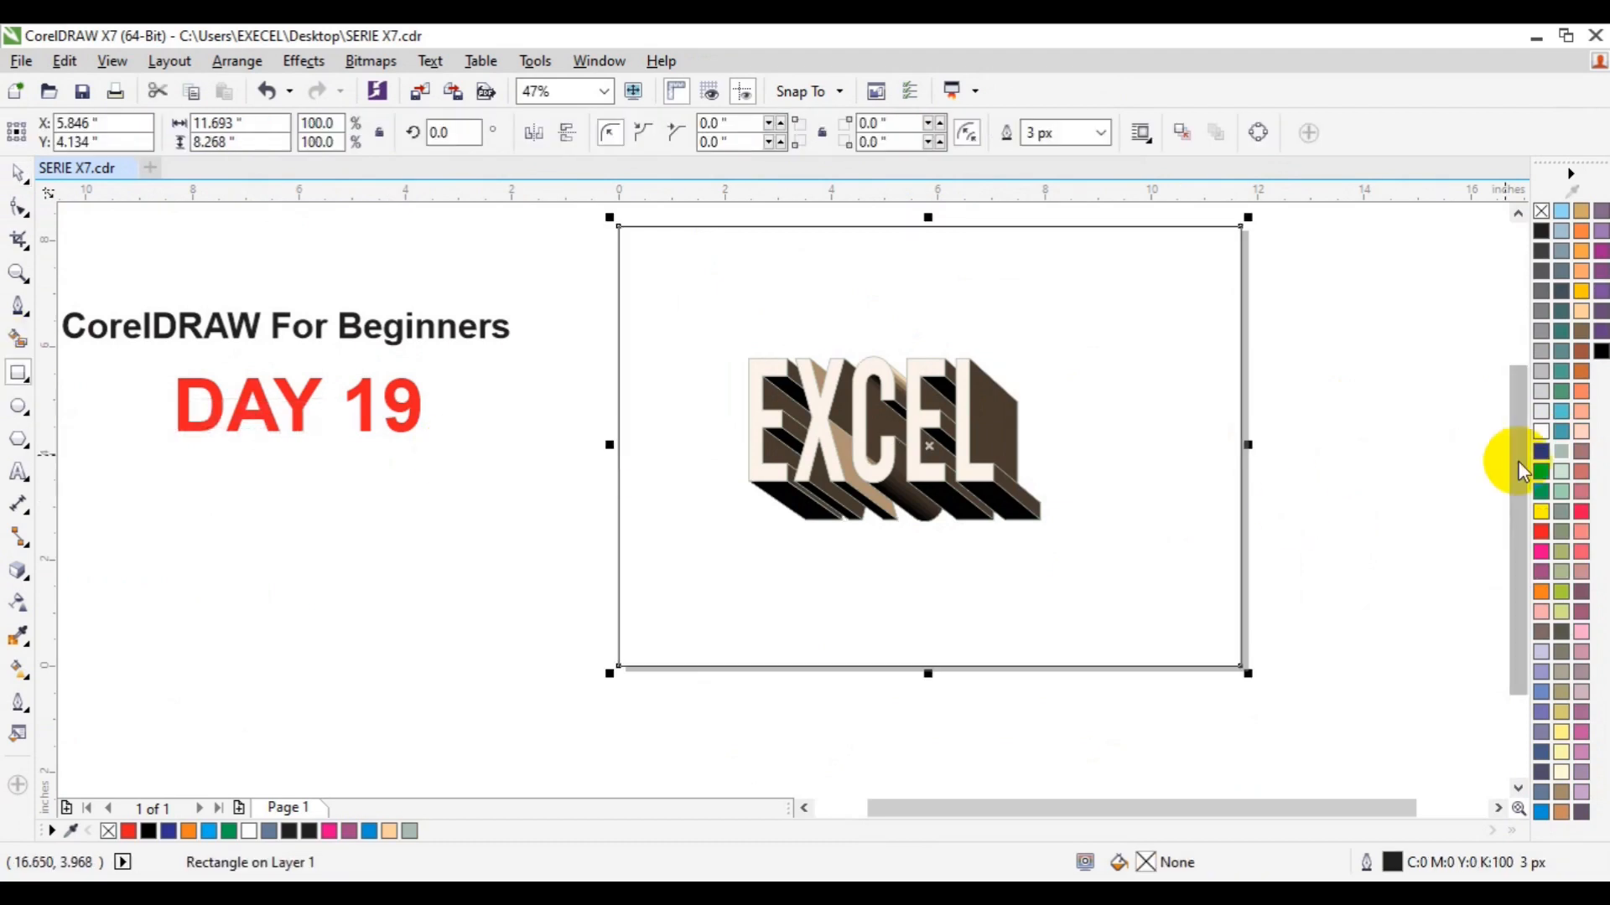
left_click(1542, 454)
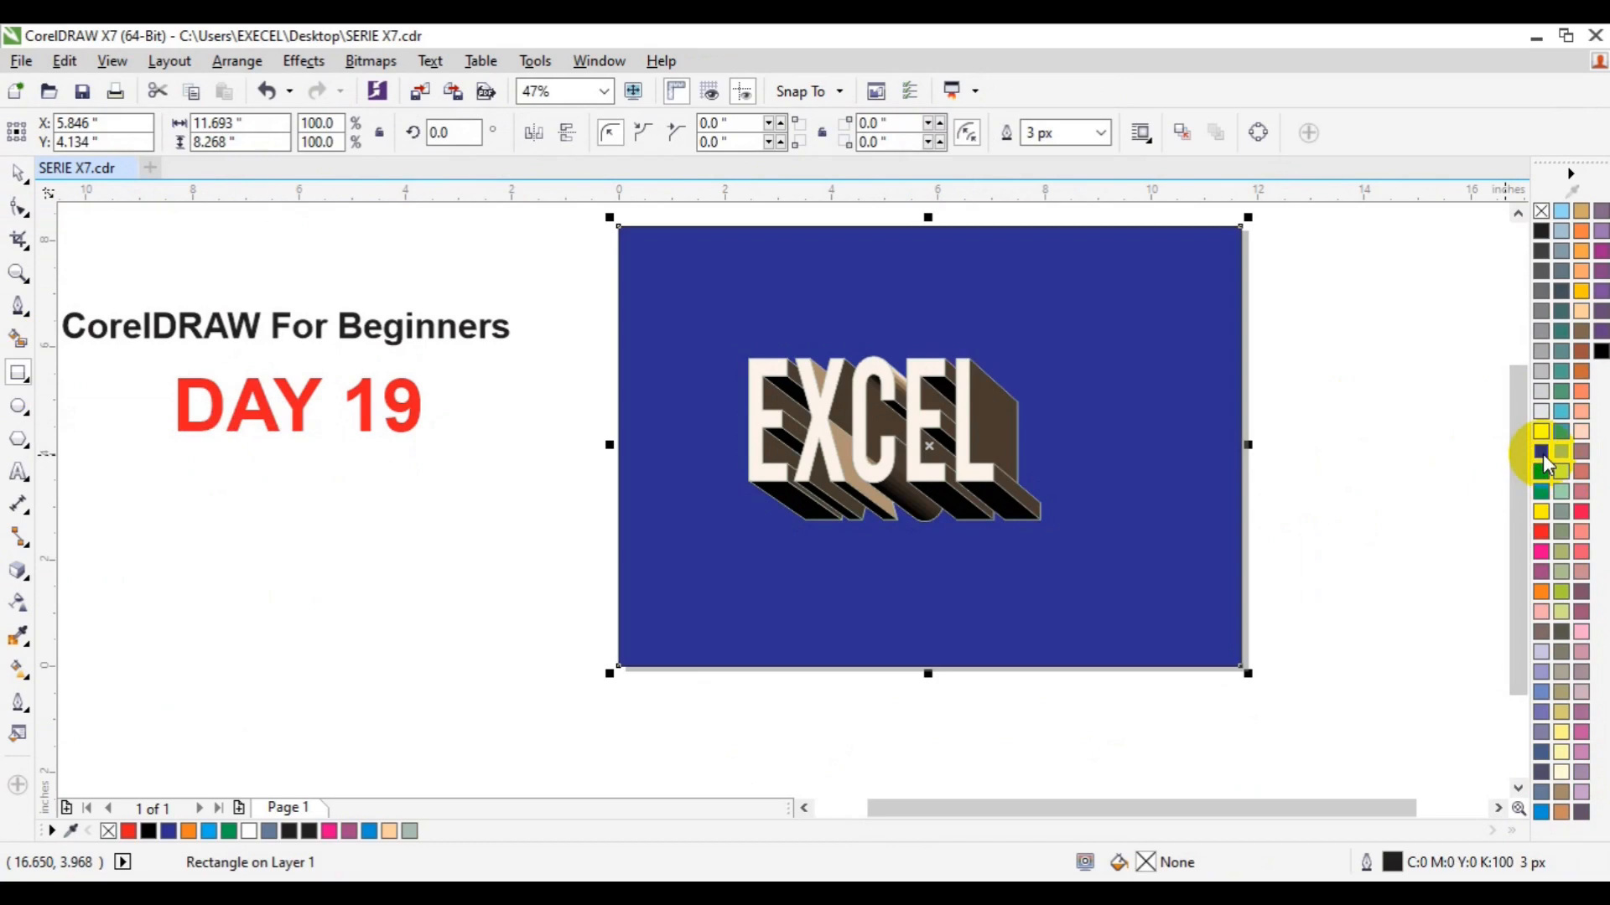
Step: Set the extruded EXCEL text's outline width to 5 px and reselect the text with the Pick tool
left_click(968, 435)
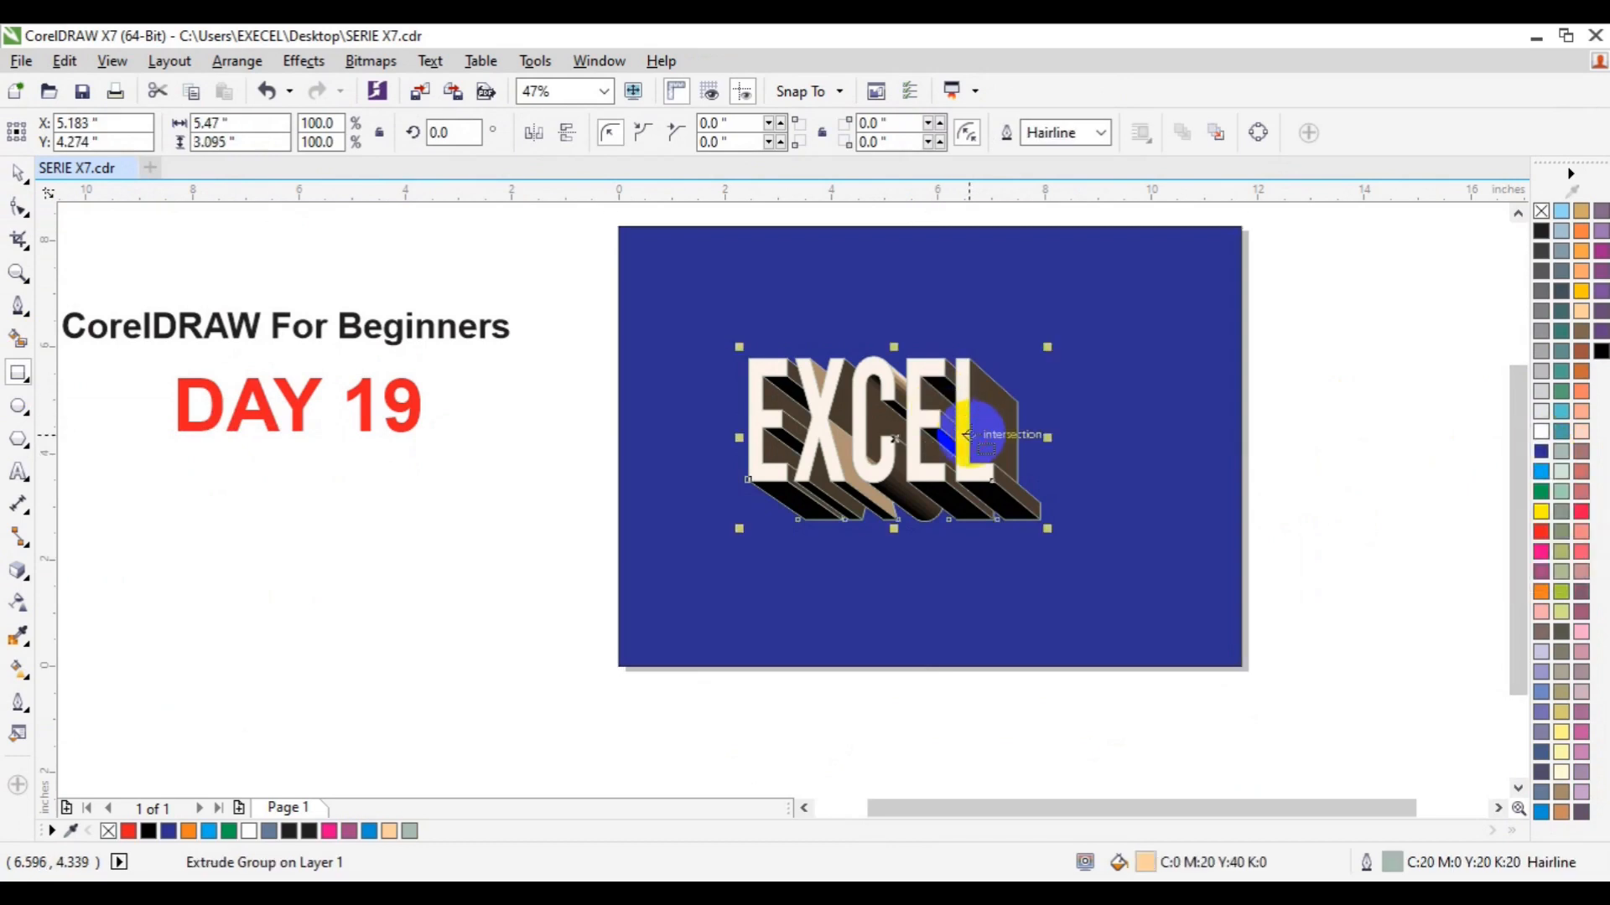
left_click(1101, 132)
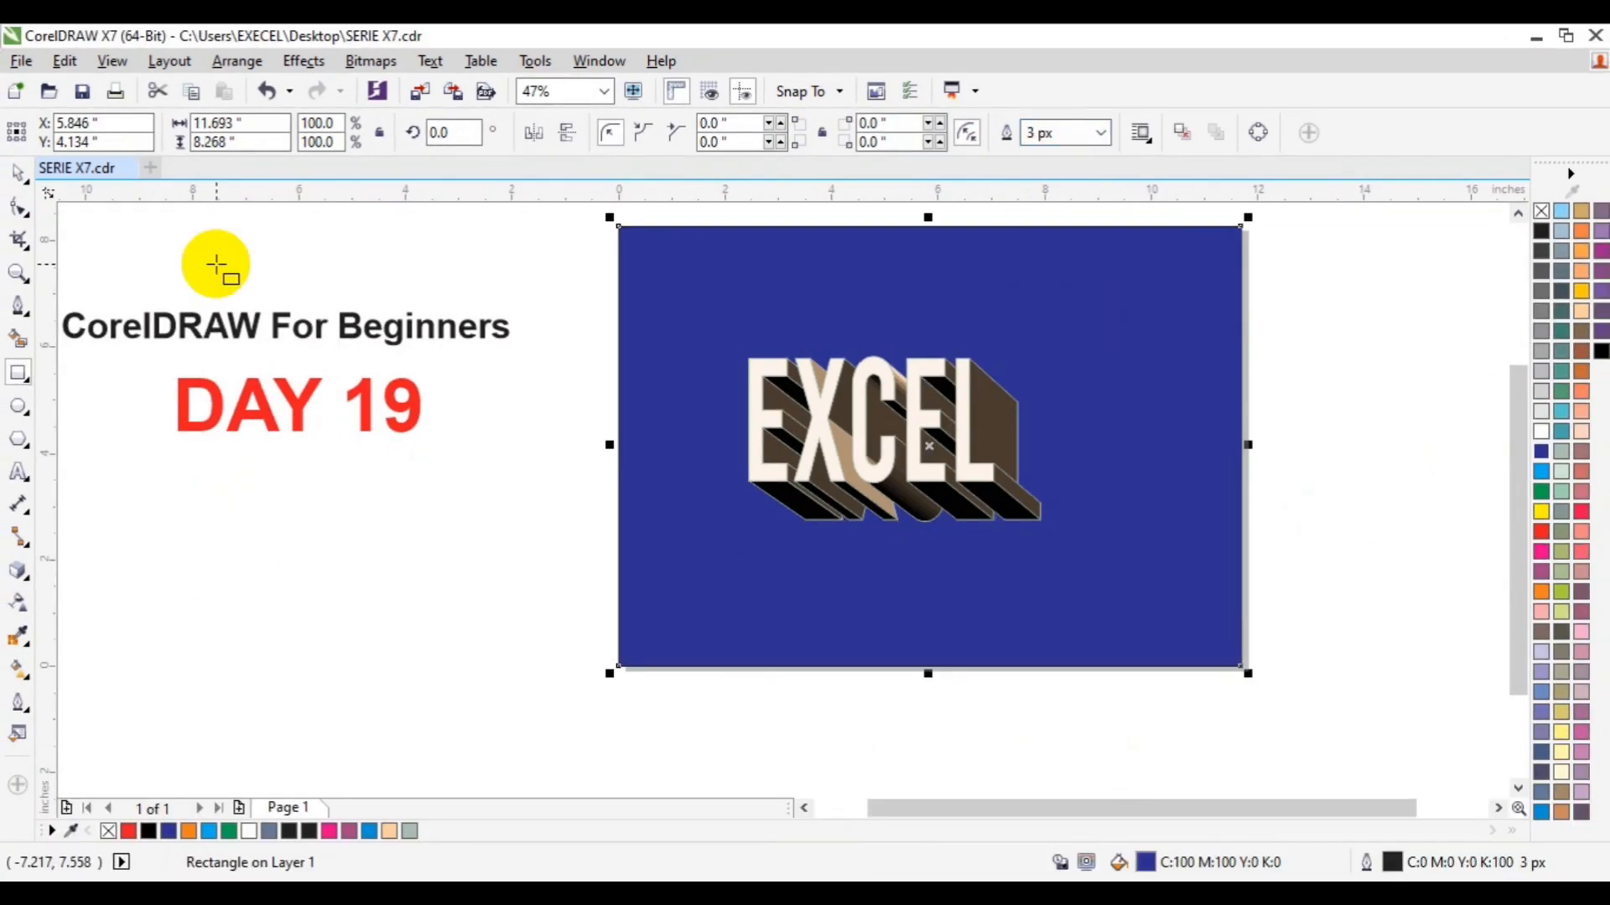
left_click(17, 170)
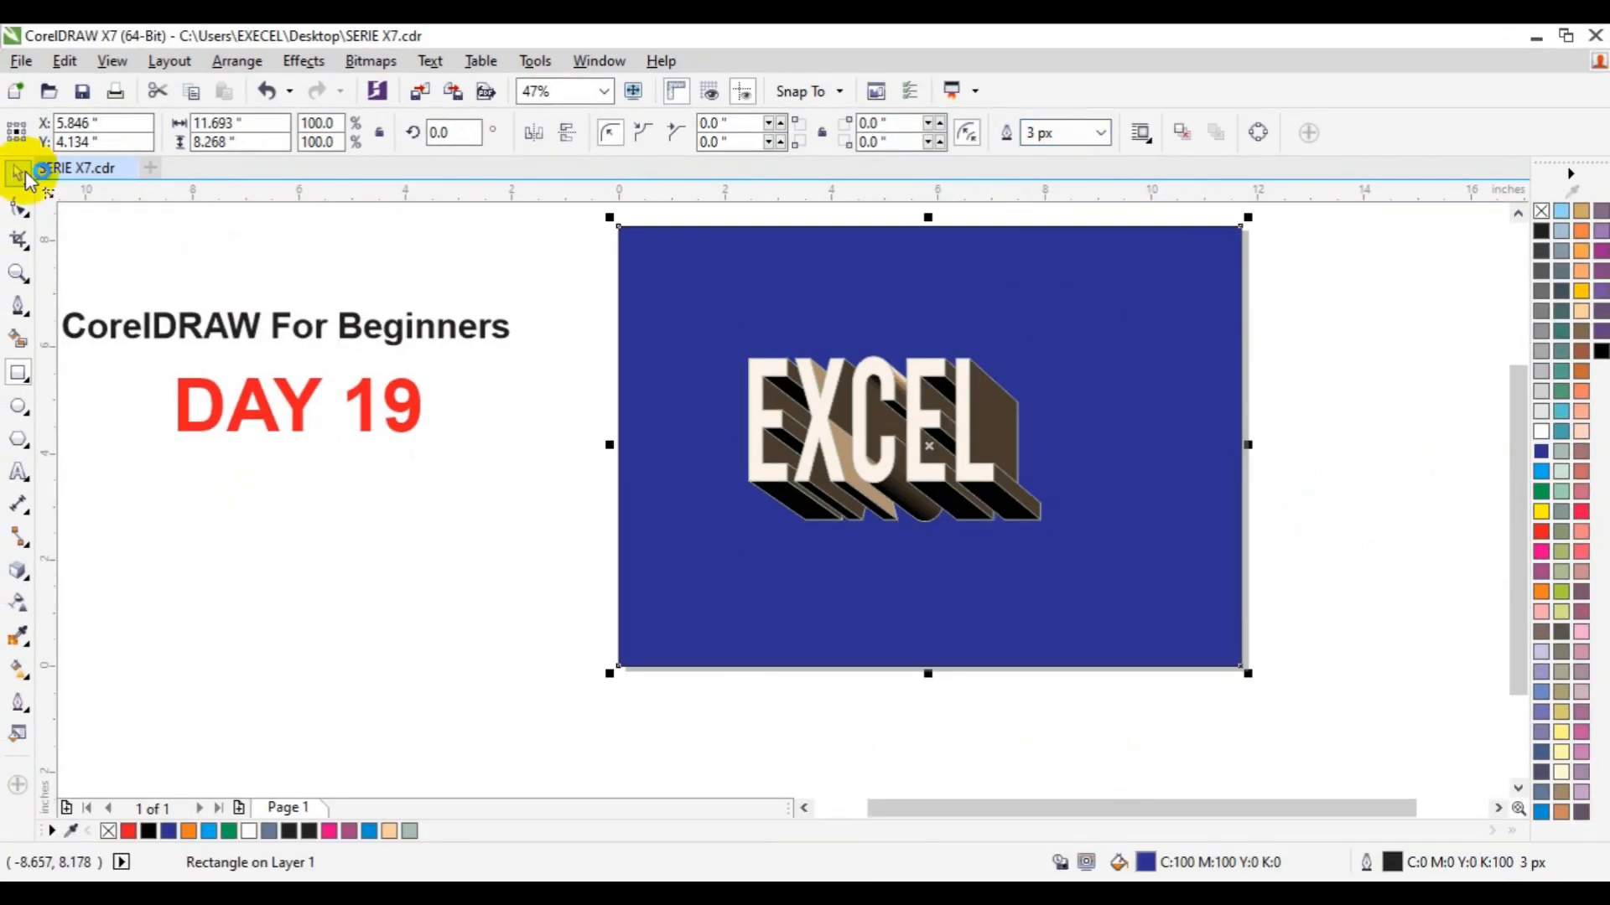
left_click(795, 501)
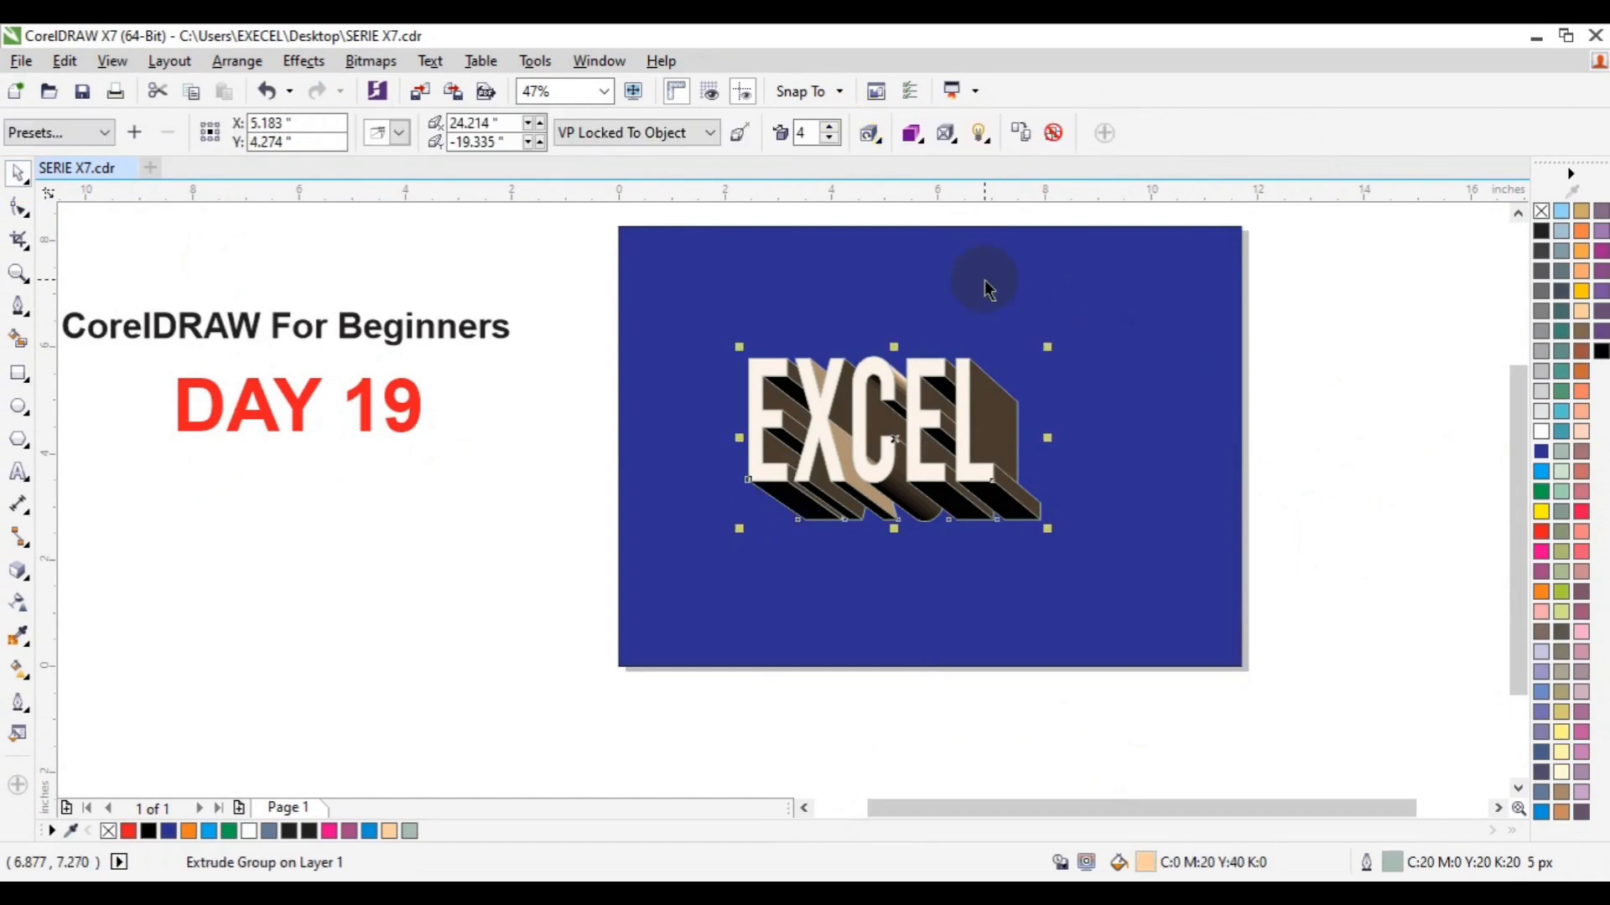